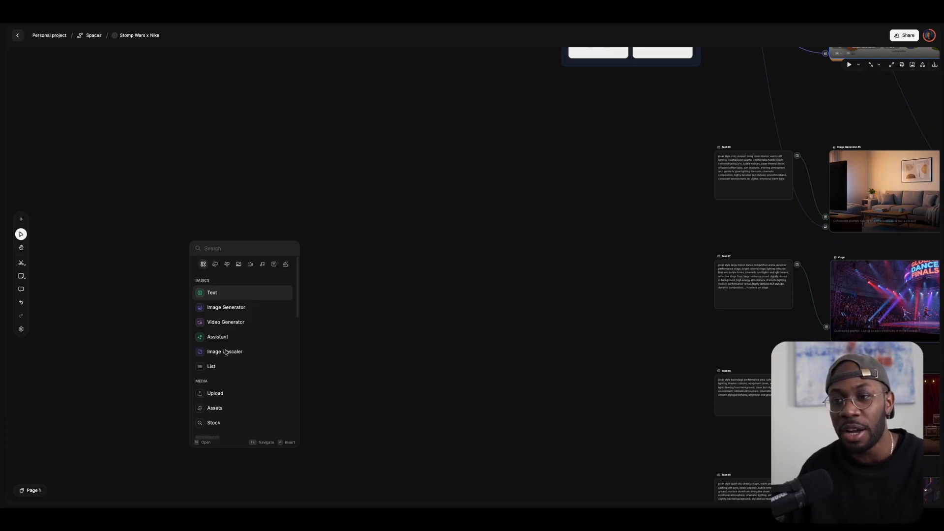
# Add a new Text node on the canvas with placeholder text 'gfdgfgfd'.
pyautogui.scroll(-2, 220, 407)
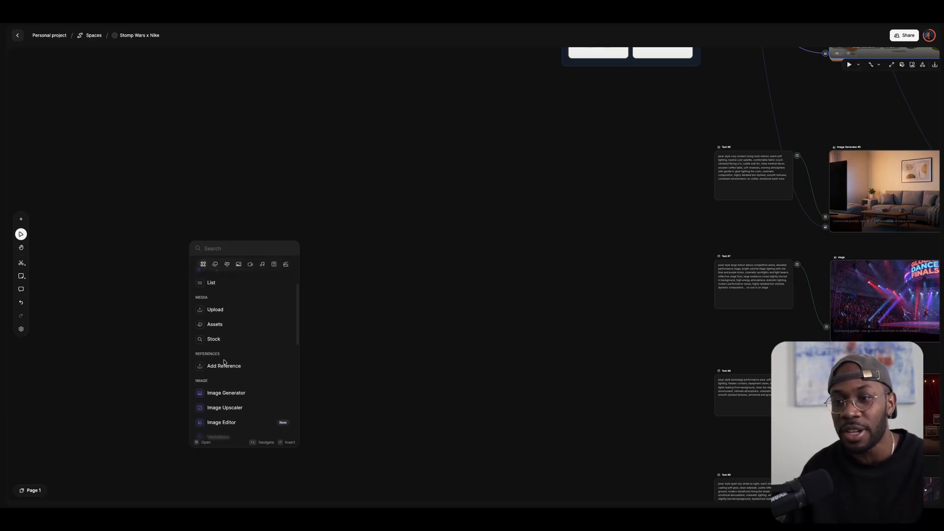
pyautogui.scroll(-6, 227, 377)
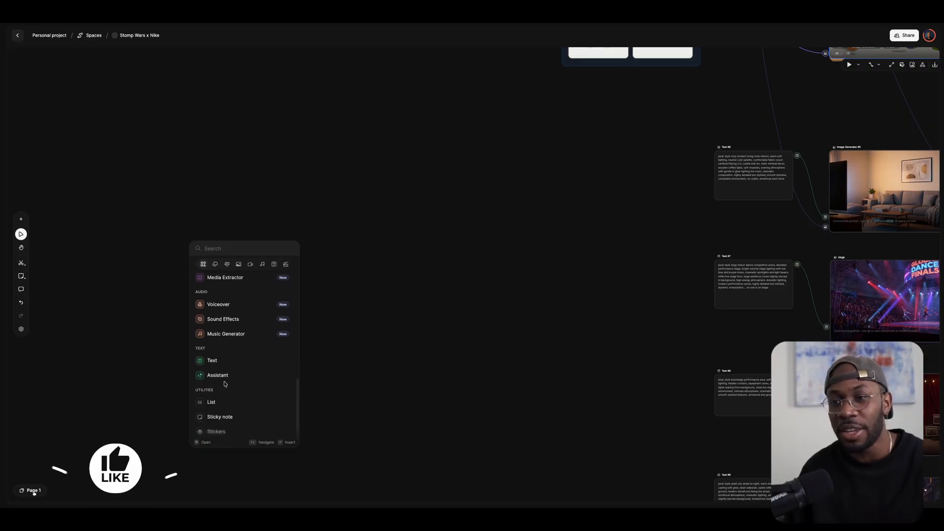
pyautogui.scroll(7, 225, 350)
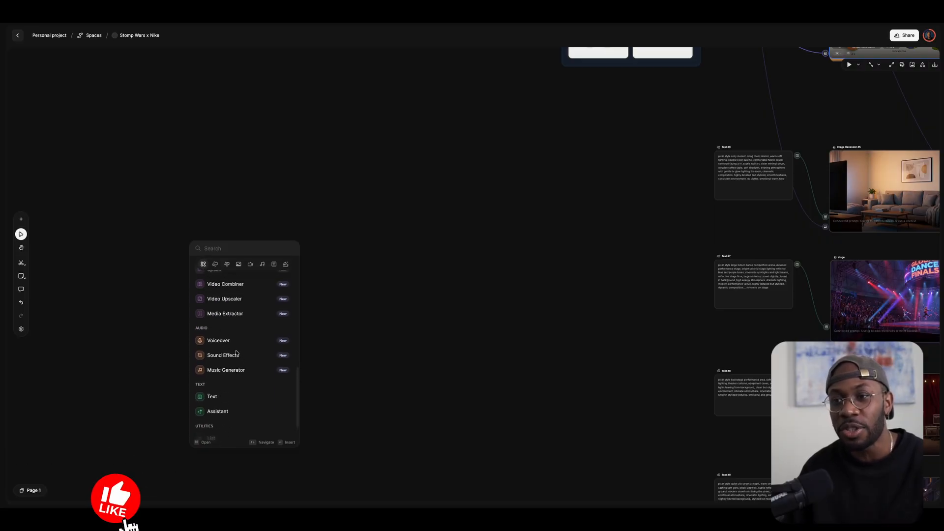
pyautogui.scroll(3, 237, 354)
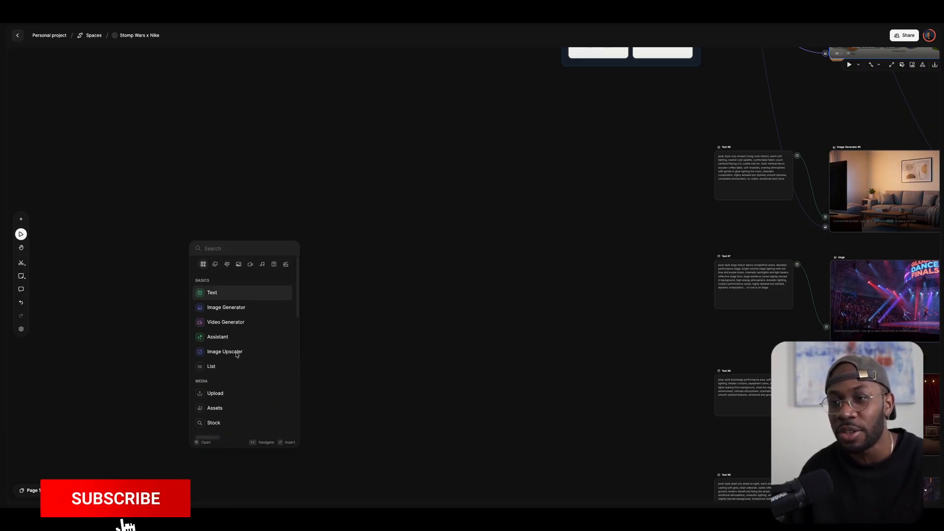
pyautogui.click(211, 293)
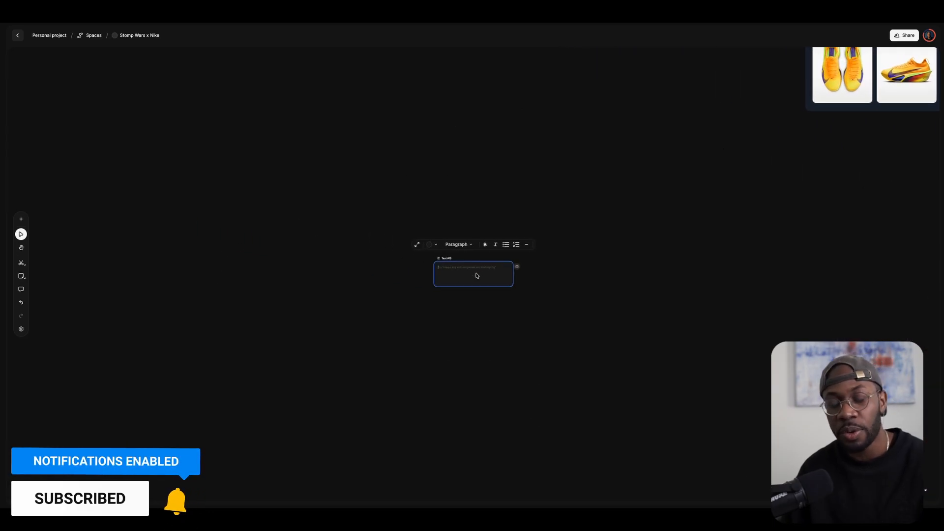
pyautogui.write('gfdgfgfd')
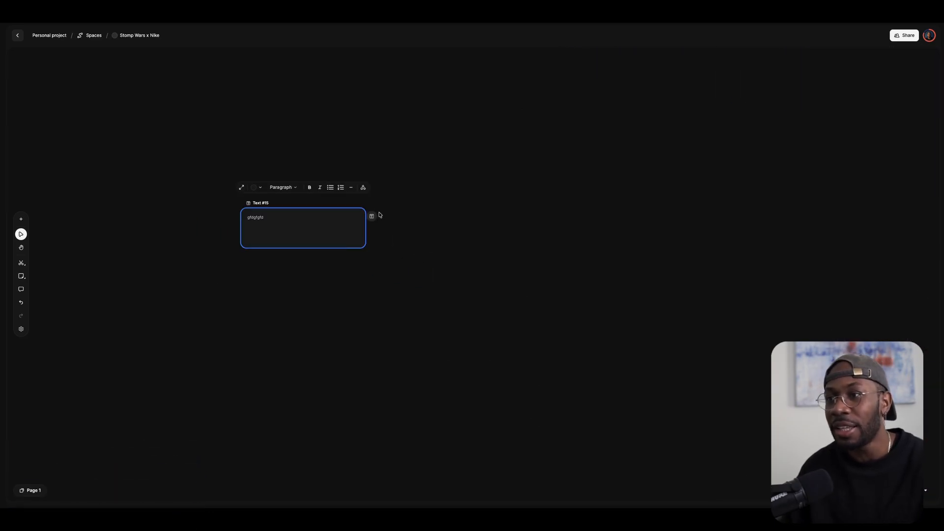
# Connect the text node to a new Image Generator.
pyautogui.moveTo(371, 216); pyautogui.dragTo(599, 322)
pyautogui.moveTo(513, 279); pyautogui.dragTo(514, 279)
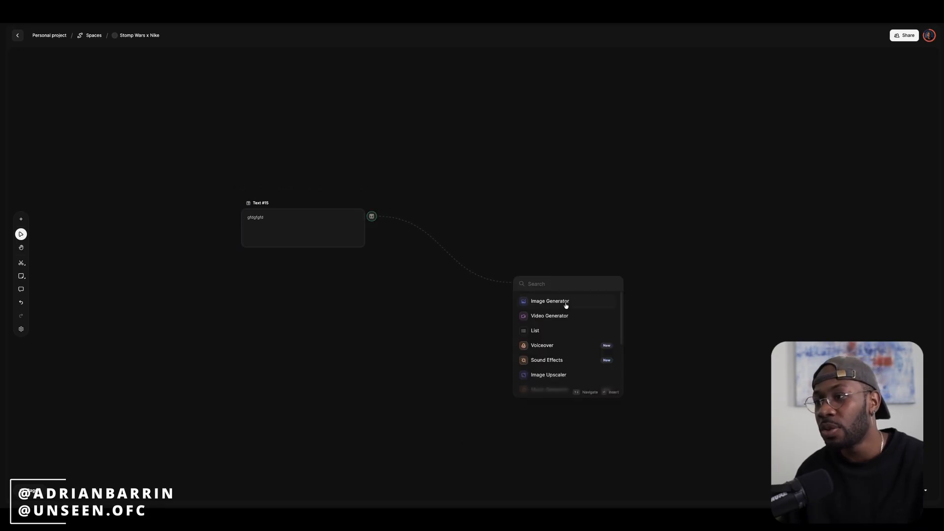
pyautogui.click(562, 301)
pyautogui.hscroll(3, 459, 284)
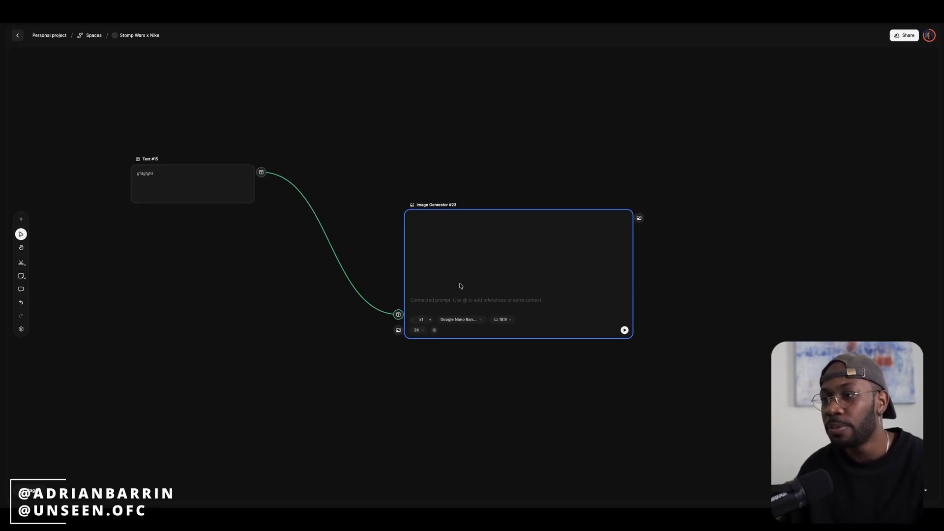
# Connect the same text node to a new Video Generator using Kling 3.0.
pyautogui.moveTo(184, 125); pyautogui.dragTo(295, 366)
pyautogui.click(332, 401)
pyautogui.scroll(-3, 308, 359)
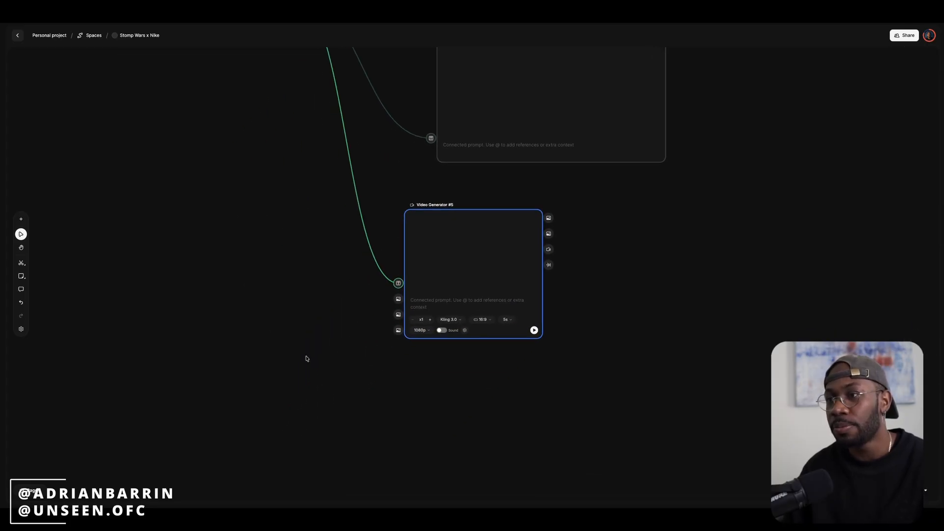
pyautogui.hscroll(5, 256, 244)
pyautogui.moveTo(281, 235)
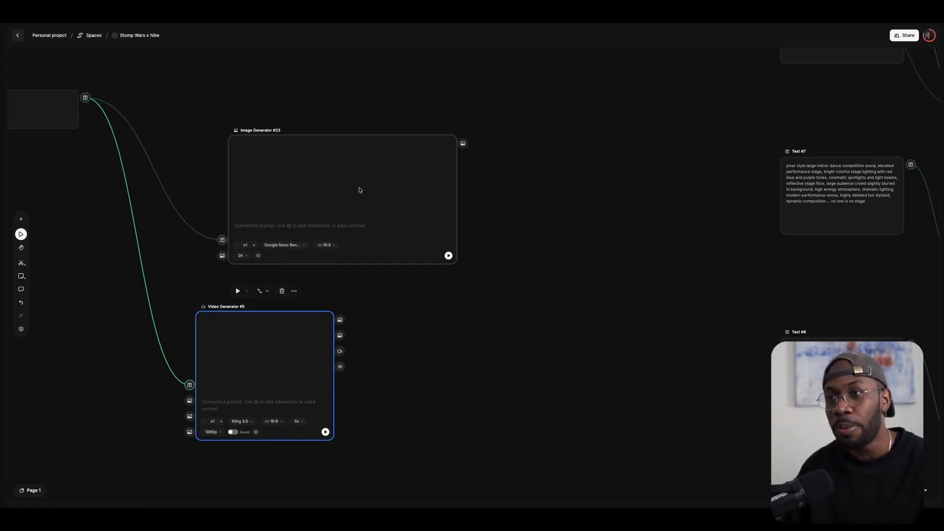
# Preview links from the Image Generator output and Start image port, then marquee-select all three nodes.
pyautogui.moveTo(463, 145); pyautogui.dragTo(639, 146)
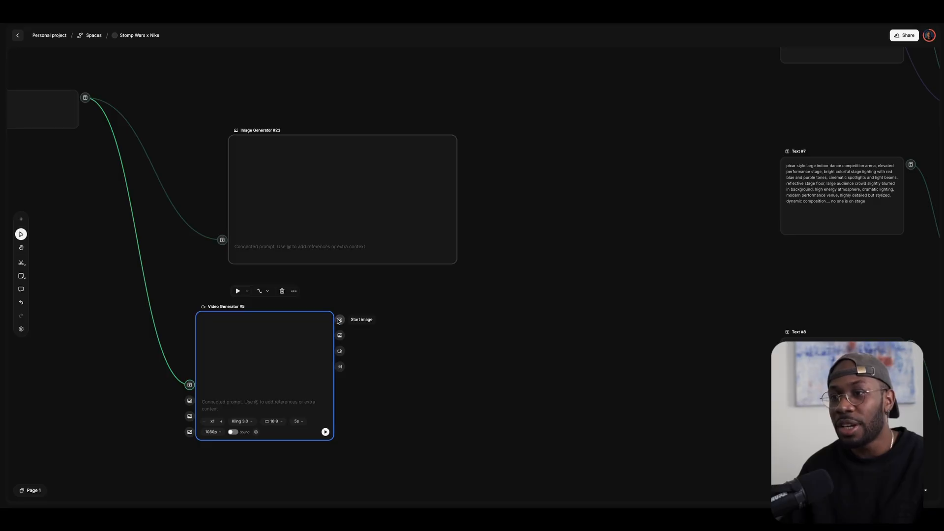
pyautogui.moveTo(340, 322); pyautogui.dragTo(553, 347)
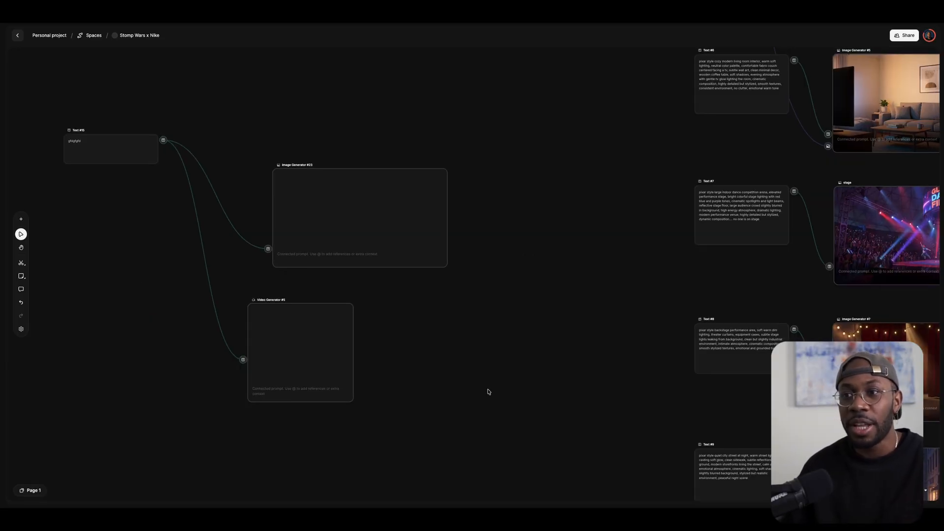
pyautogui.moveTo(482, 385); pyautogui.dragTo(51, 95)
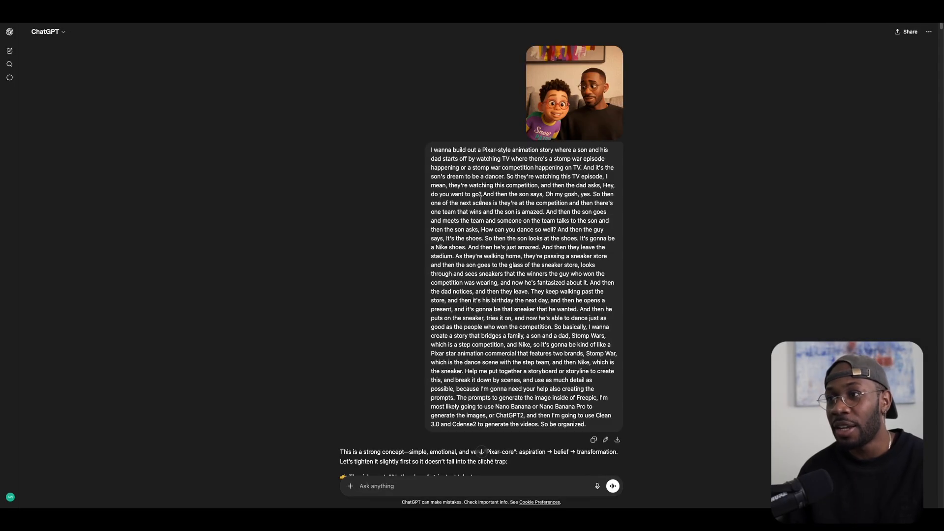
pyautogui.click(597, 487)
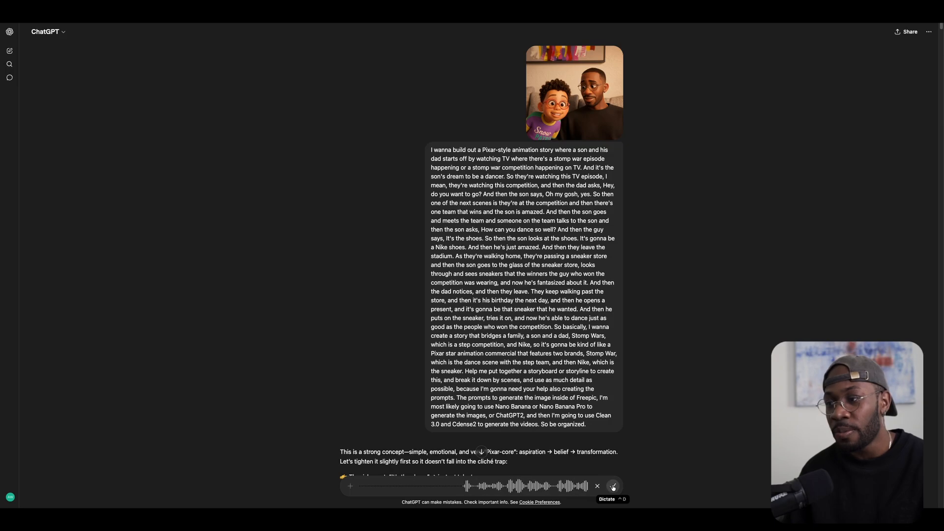
pyautogui.click(612, 486)
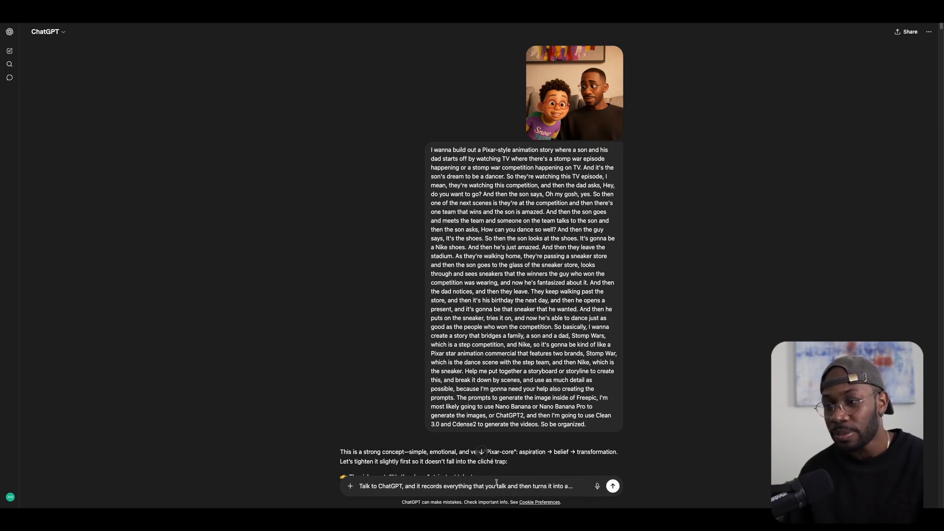
pyautogui.hotkey('ctrl', 'a')
pyautogui.press('BackSpace')
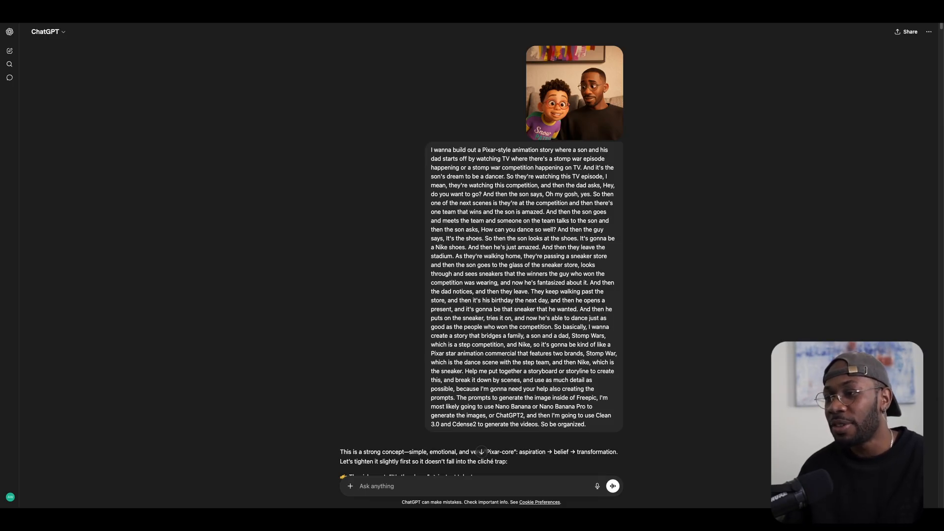
pyautogui.scroll(-1, 525, 400)
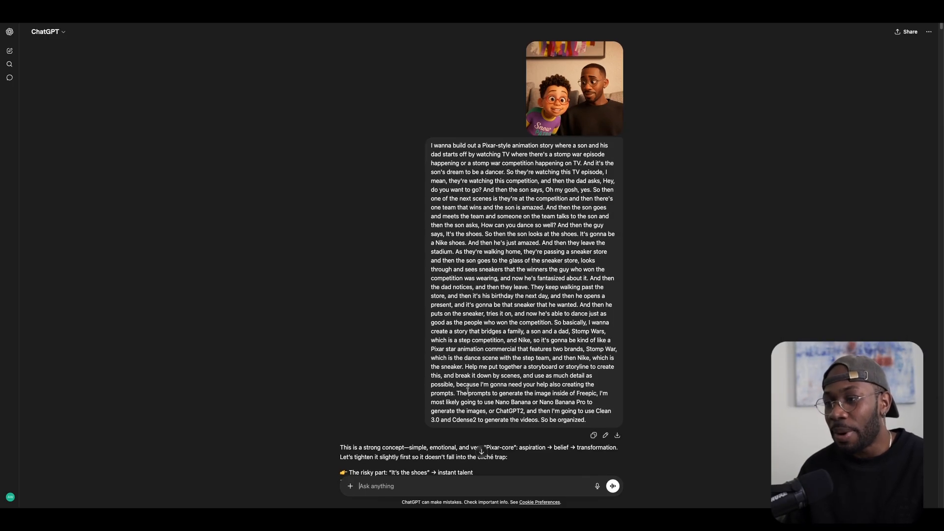
pyautogui.moveTo(466, 366); pyautogui.dragTo(553, 381)
pyautogui.moveTo(463, 385); pyautogui.dragTo(573, 384)
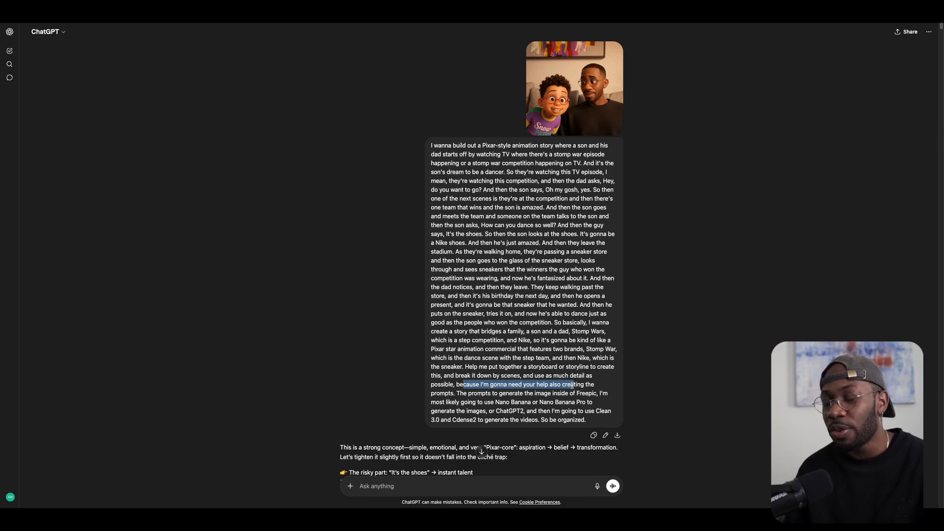
pyautogui.moveTo(468, 393); pyautogui.dragTo(574, 395)
pyautogui.click(494, 398)
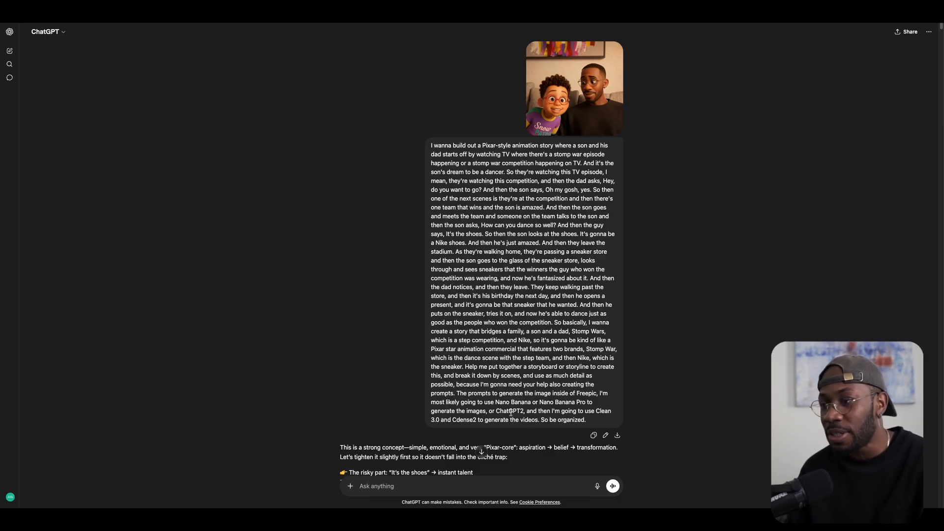
pyautogui.moveTo(533, 411); pyautogui.dragTo(573, 414)
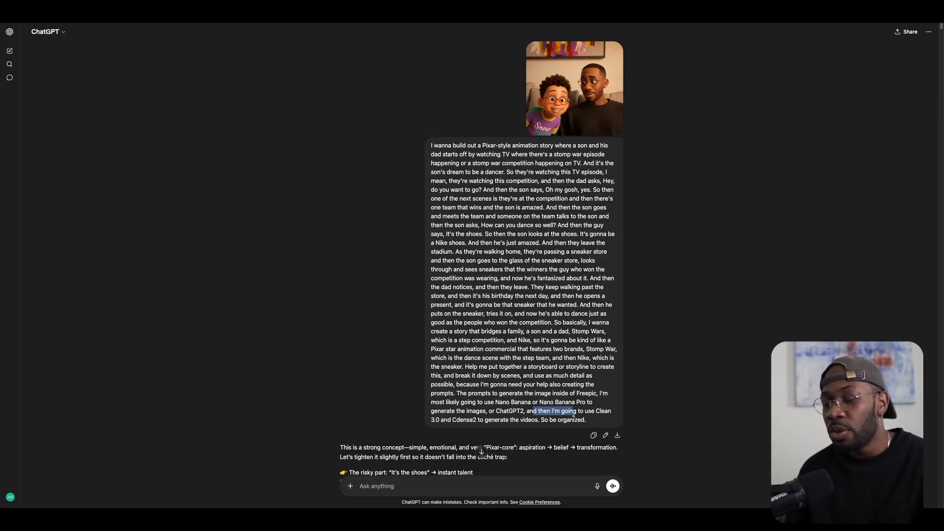
pyautogui.click(461, 419)
pyautogui.moveTo(495, 419); pyautogui.dragTo(600, 421)
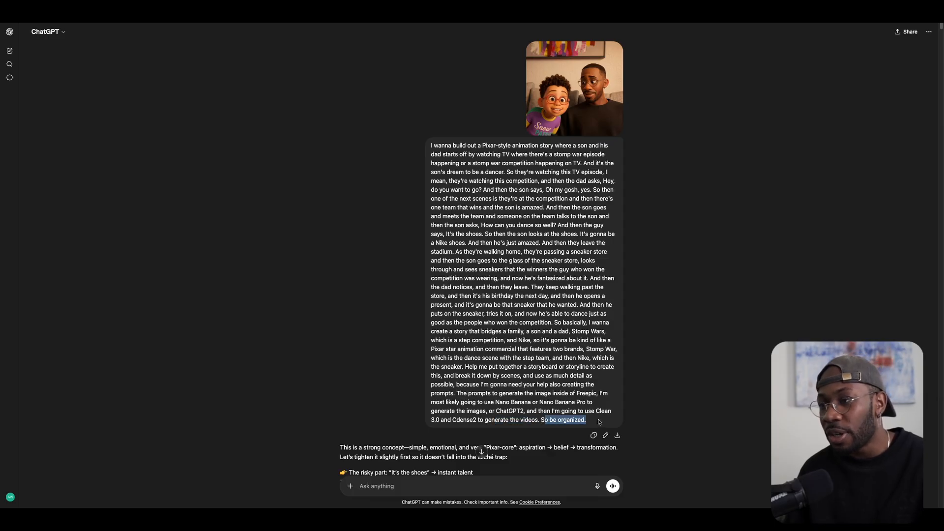
pyautogui.click(651, 399)
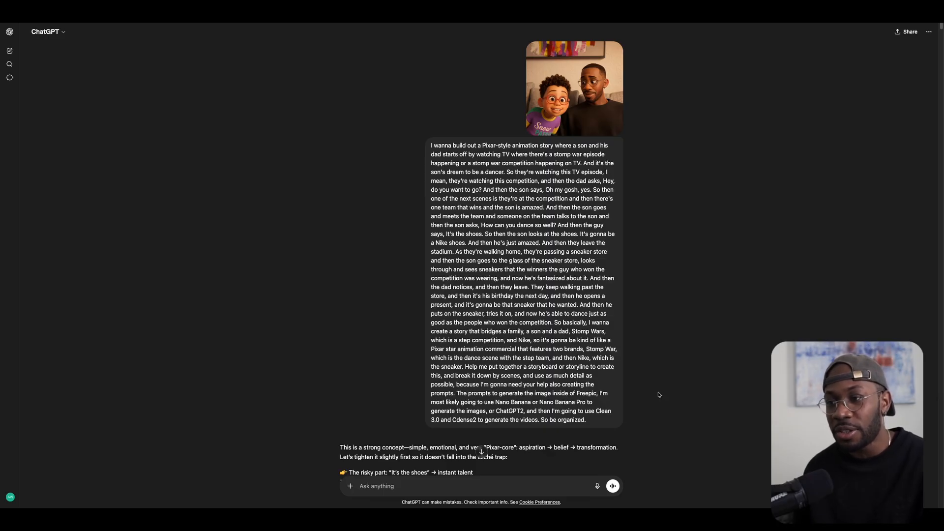
pyautogui.scroll(1, 580, 341)
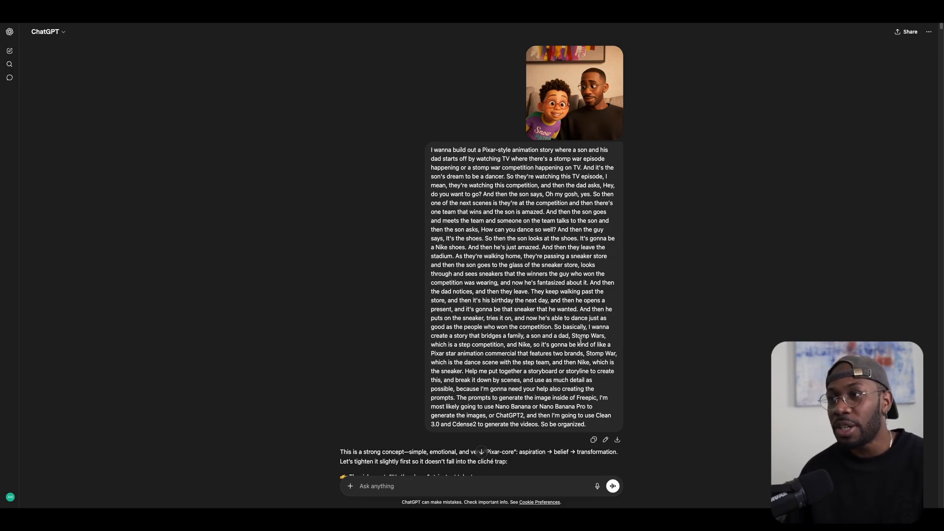
pyautogui.scroll(-20, 521, 314)
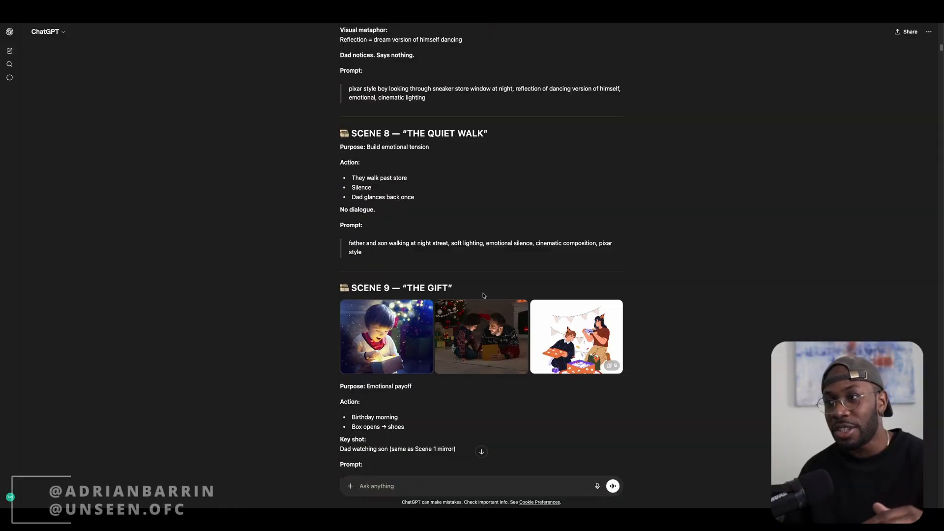
pyautogui.scroll(-20, 484, 295)
pyautogui.scroll(-20, 484, 296)
pyautogui.scroll(-20, 484, 298)
pyautogui.scroll(20, 486, 297)
pyautogui.scroll(20, 487, 296)
pyautogui.scroll(20, 488, 297)
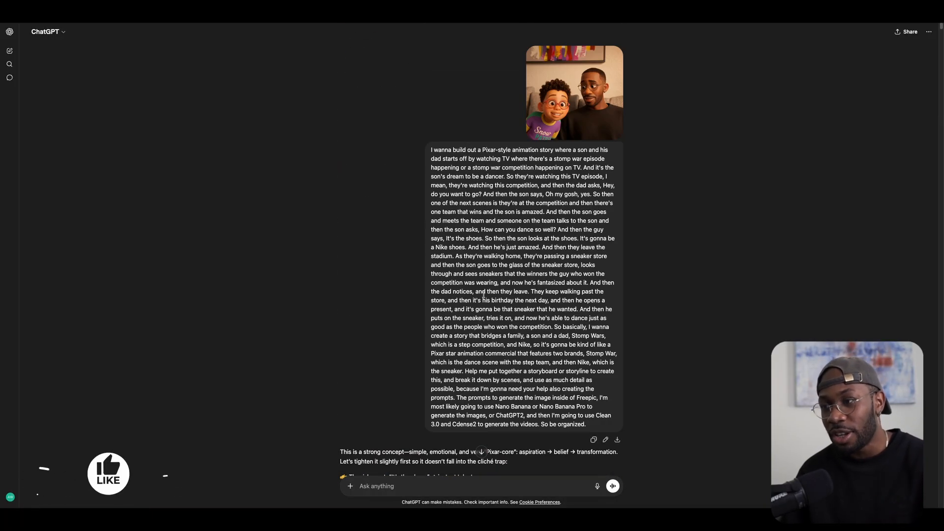
pyautogui.scroll(-10, 484, 295)
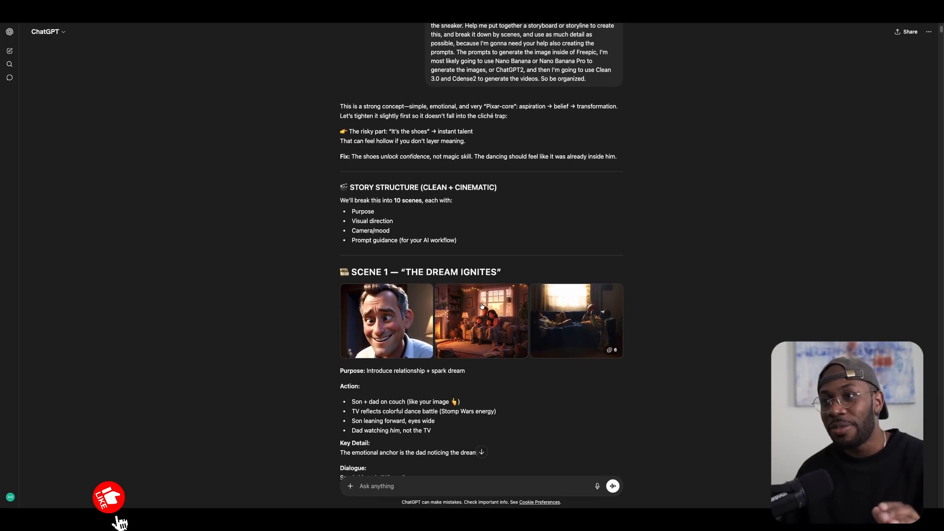
pyautogui.scroll(-2, 482, 306)
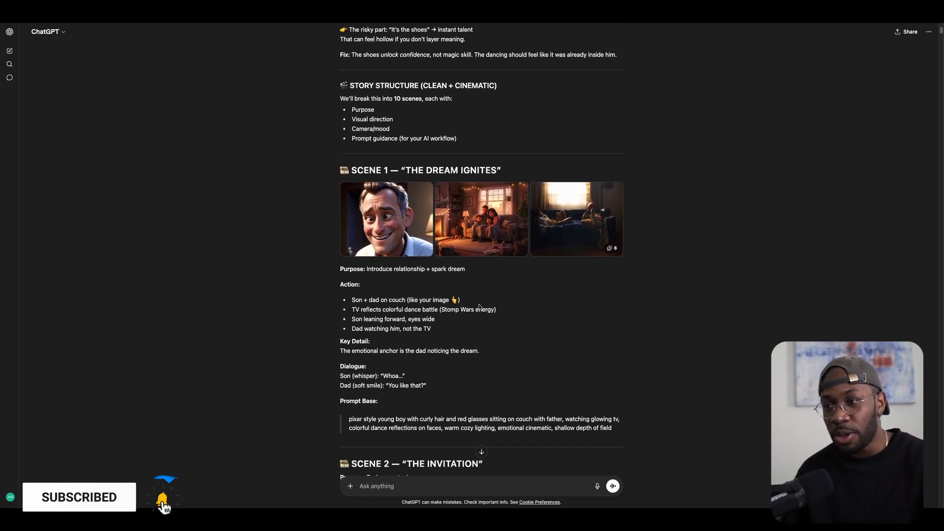
pyautogui.scroll(-6, 479, 307)
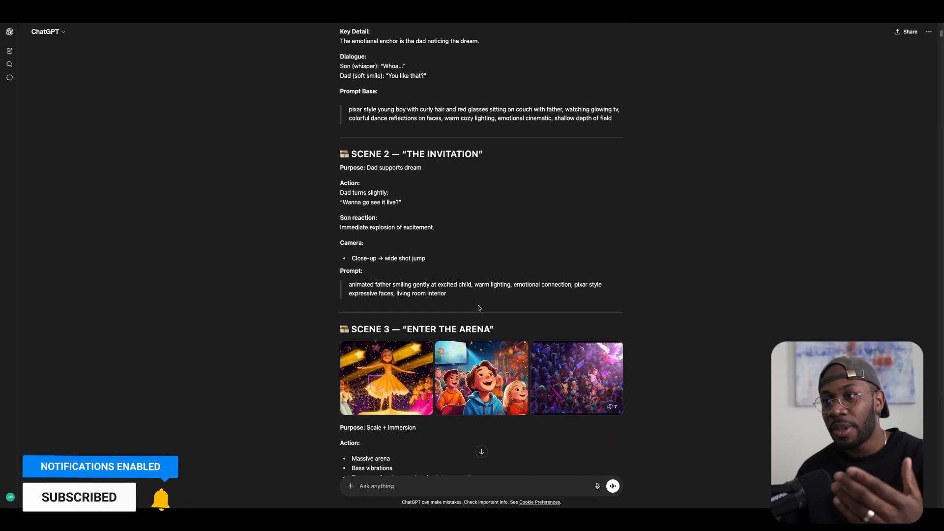
pyautogui.scroll(-1, 481, 308)
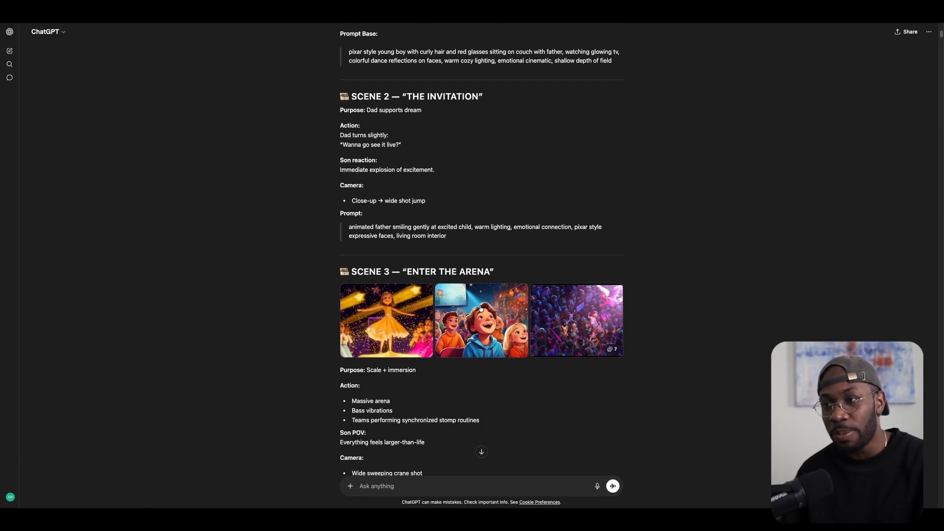
pyautogui.scroll(-10, 481, 308)
pyautogui.scroll(-7, 482, 314)
pyautogui.scroll(-15, 482, 315)
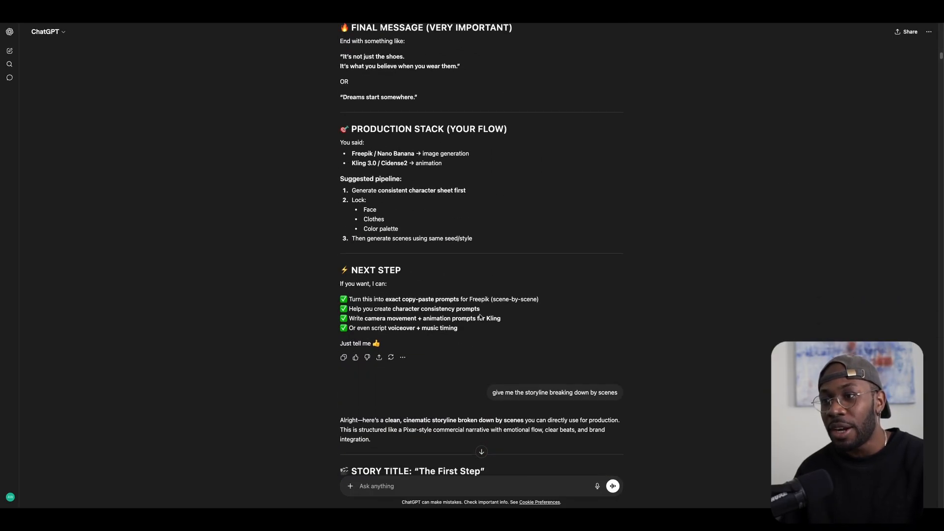
pyautogui.scroll(-5, 481, 317)
pyautogui.moveTo(493, 140); pyautogui.dragTo(611, 142)
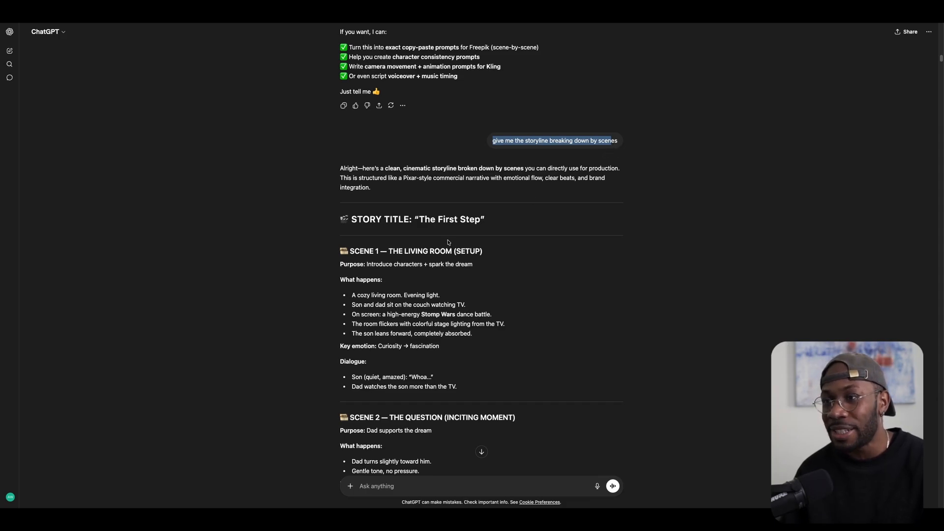
pyautogui.scroll(-3, 447, 247)
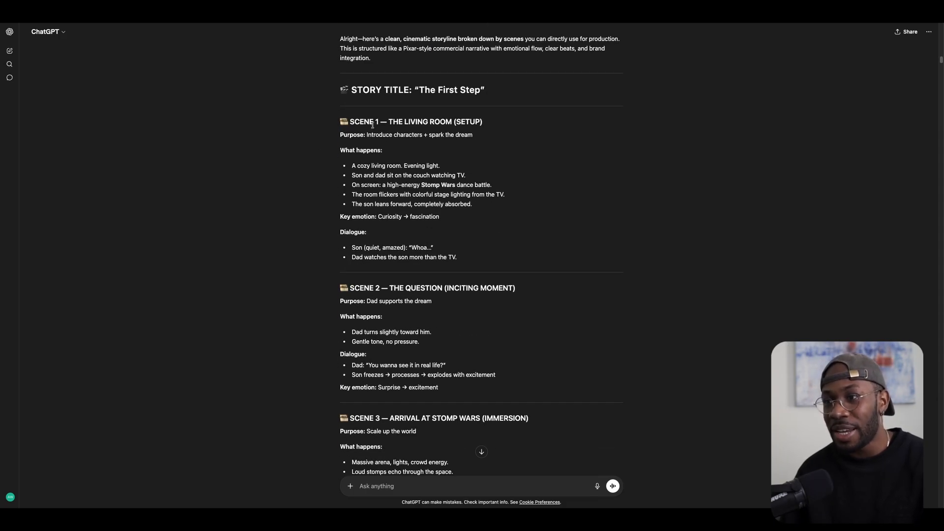
pyautogui.scroll(-4, 457, 275)
pyautogui.scroll(-5, 455, 310)
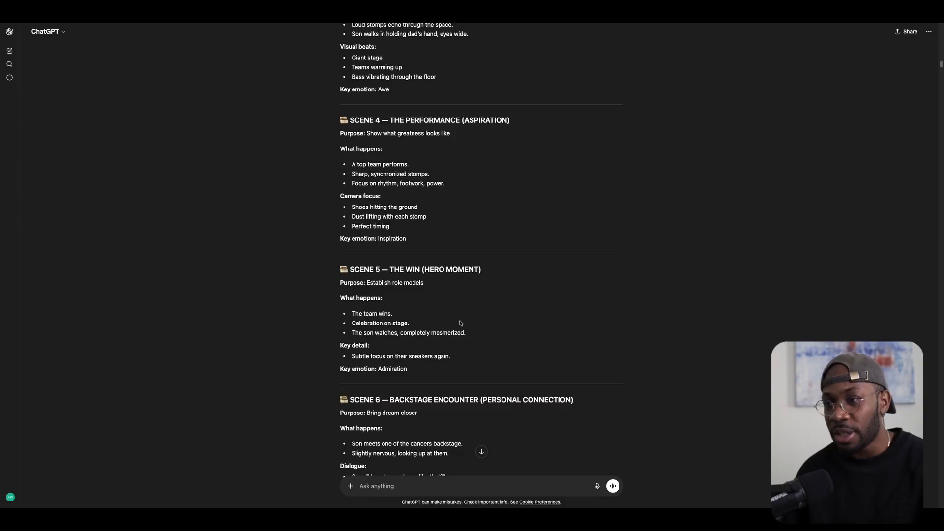
pyautogui.scroll(10, 418, 285)
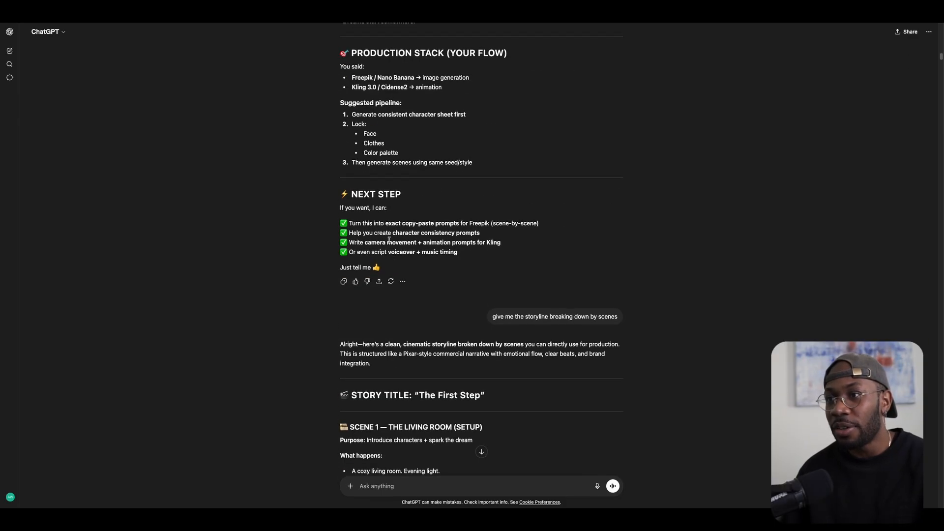
pyautogui.scroll(-20, 374, 259)
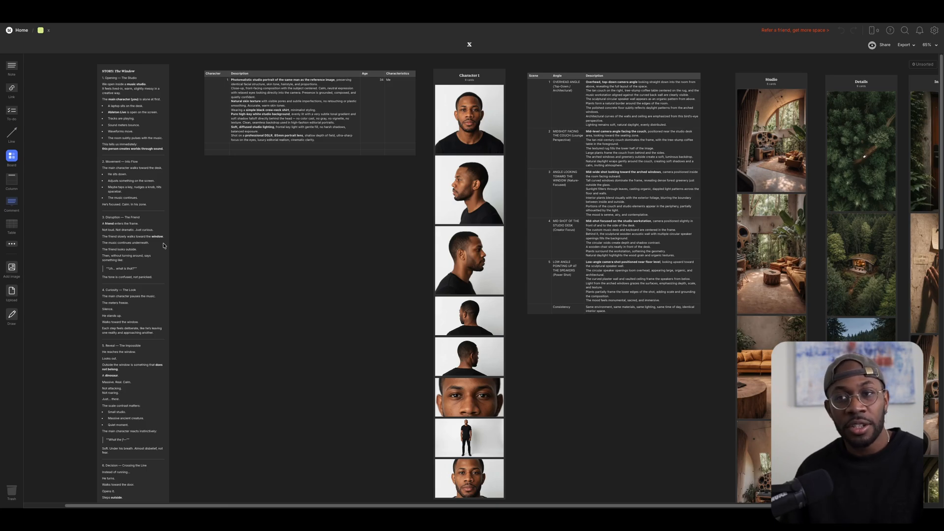
pyautogui.scroll(10, 122, 147)
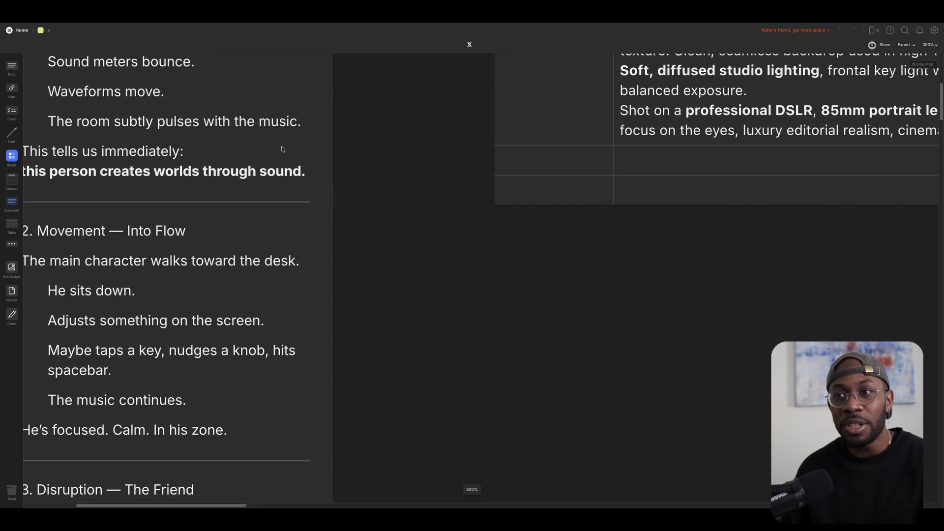
pyautogui.scroll(-5, 146, 147)
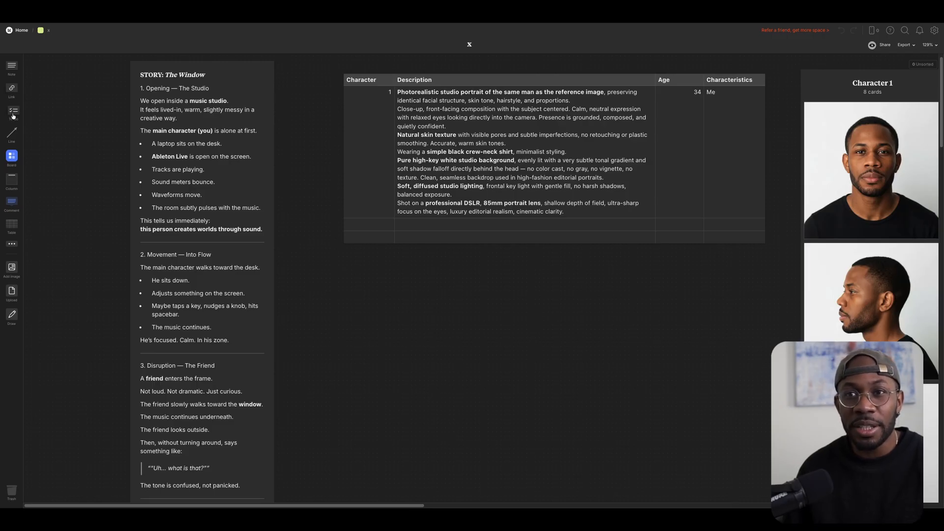
pyautogui.moveTo(47, 81); pyautogui.dragTo(366, 325)
pyautogui.write('fgdfgfb')
pyautogui.hotkey('ctrl', 'a')
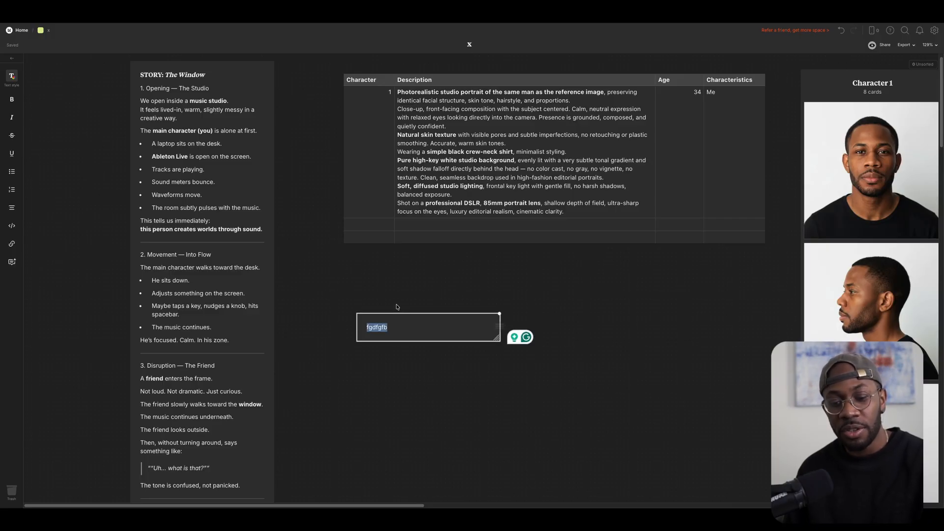
pyautogui.press('BackSpace')
pyautogui.click(526, 289)
pyautogui.click(471, 324)
pyautogui.press('BackSpace')
pyautogui.click(466, 83)
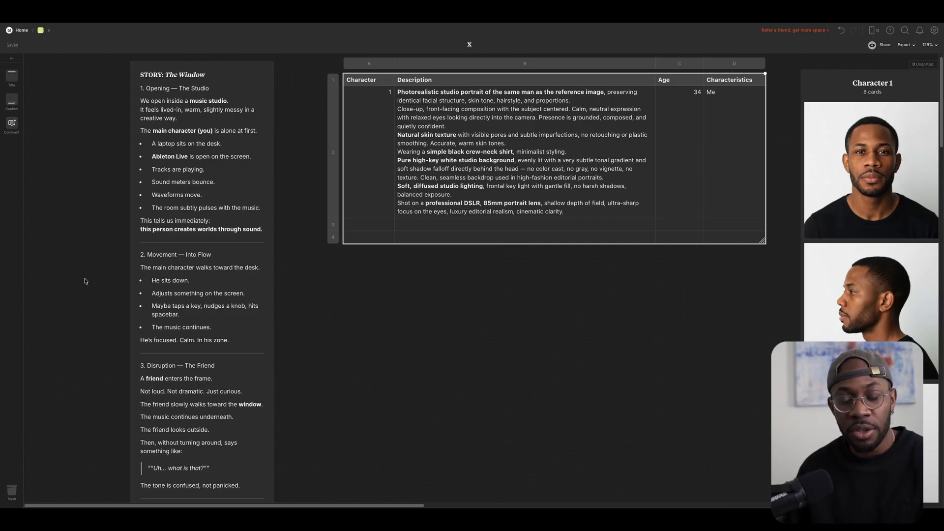
pyautogui.hotkey('ctrl', '0')
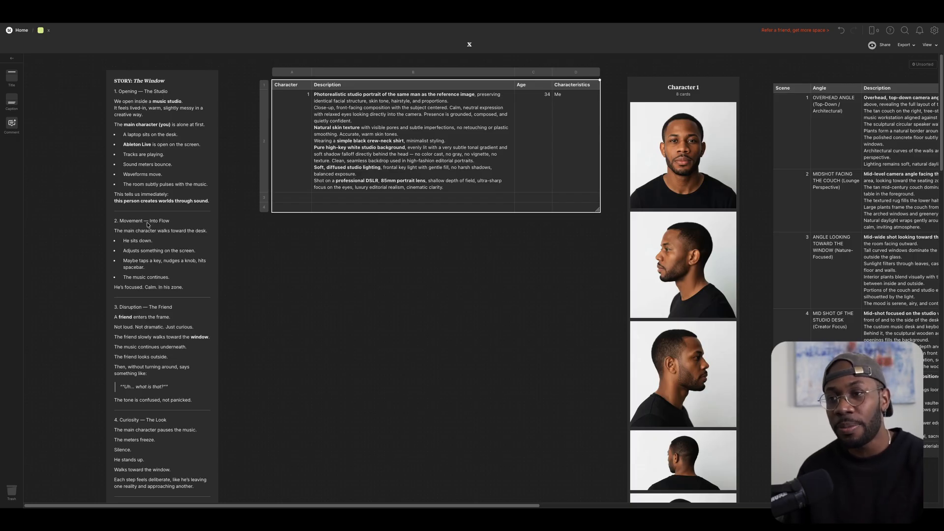
pyautogui.hscroll(5, 324, 255)
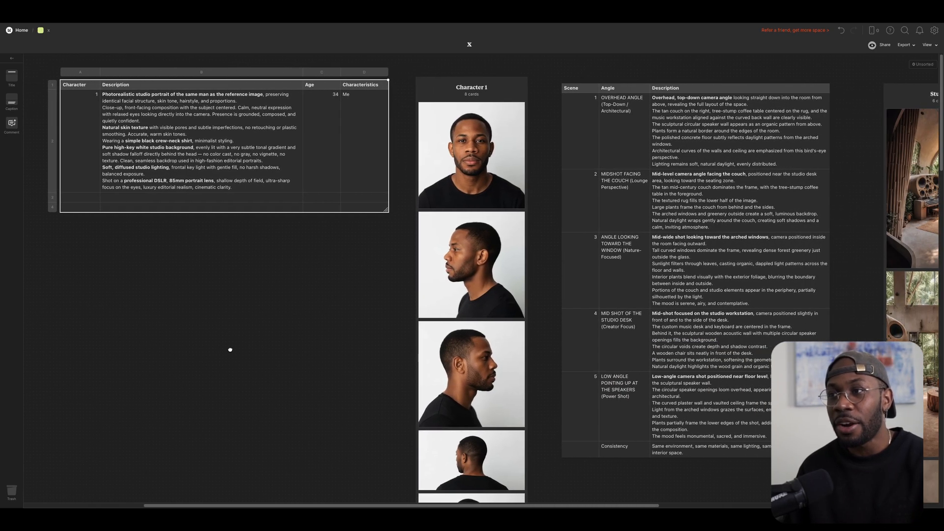
pyautogui.moveTo(230, 350); pyautogui.dragTo(314, 350)
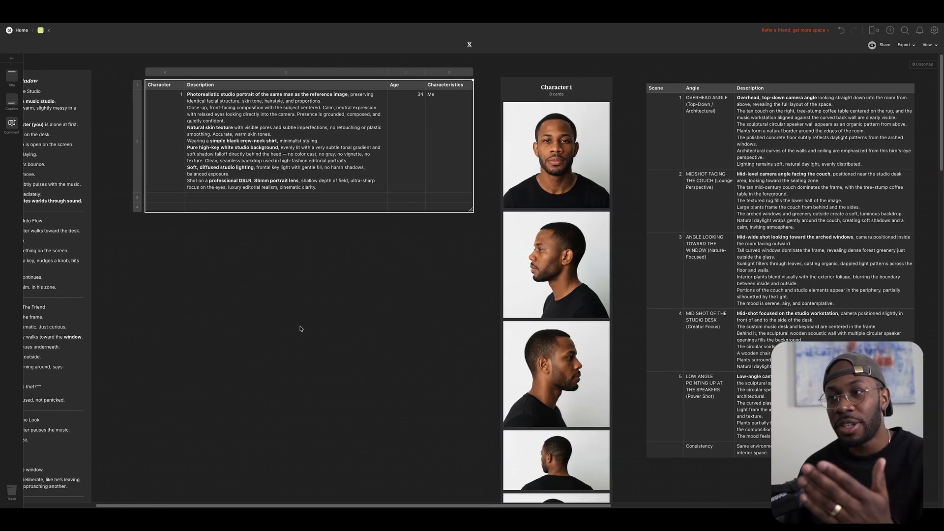
pyautogui.scroll(-3, 300, 326)
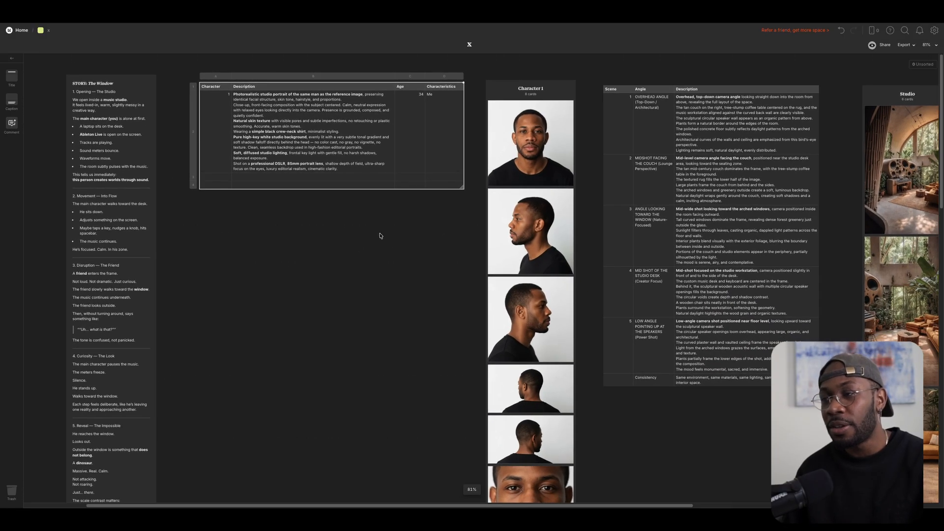
pyautogui.hscroll(10, 359, 268)
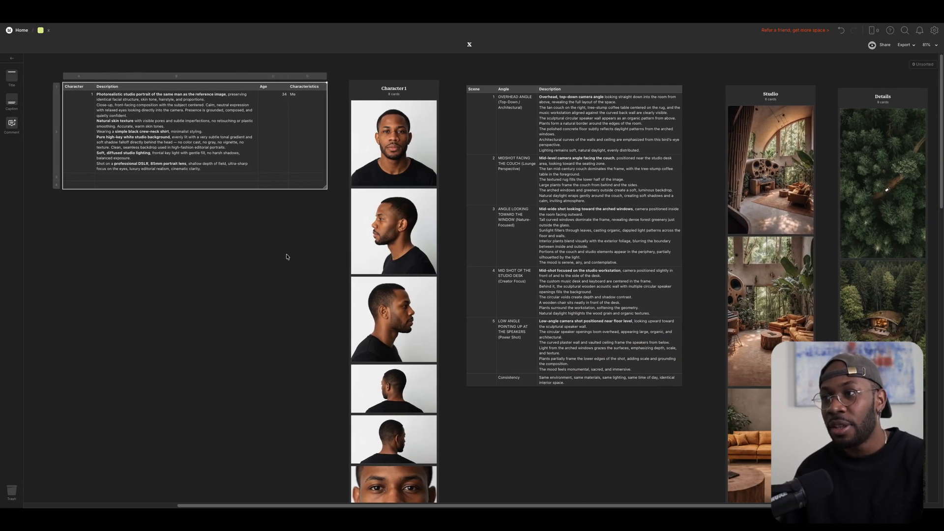
pyautogui.scroll(2, 402, 91)
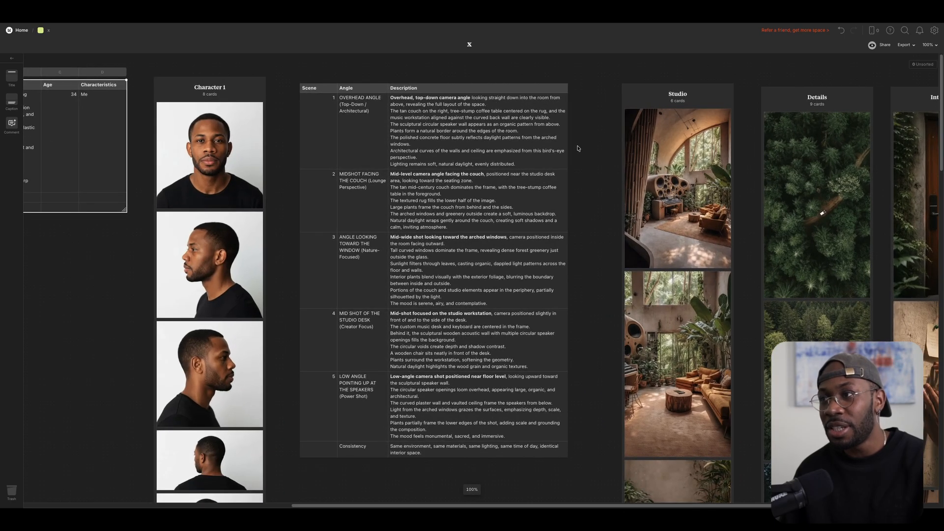
pyautogui.hscroll(3, 577, 149)
pyautogui.scroll(5, 520, 148)
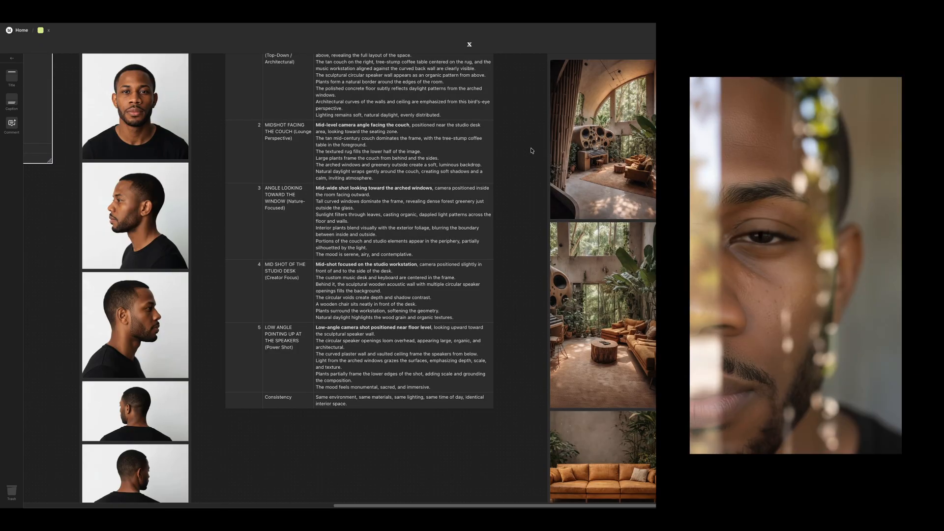
pyautogui.scroll(-3, 531, 150)
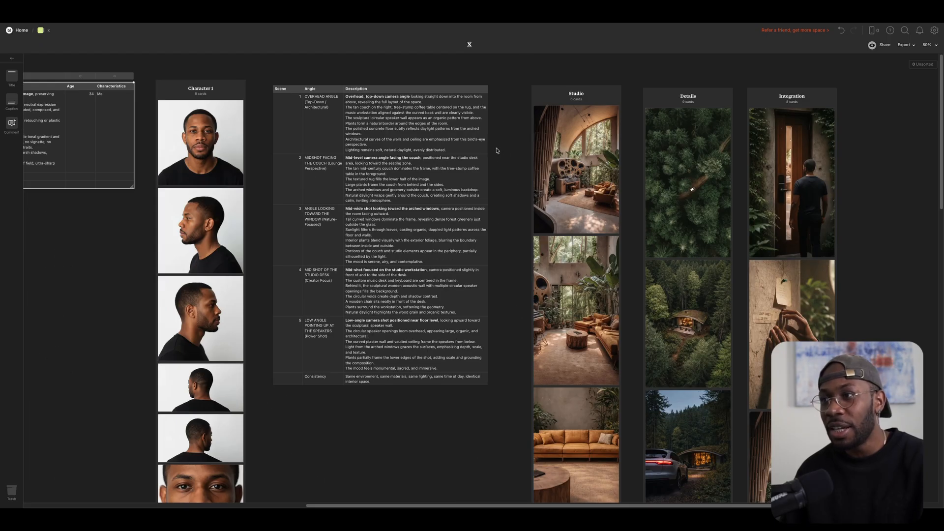
pyautogui.scroll(-2, 486, 153)
pyautogui.hscroll(3, 487, 153)
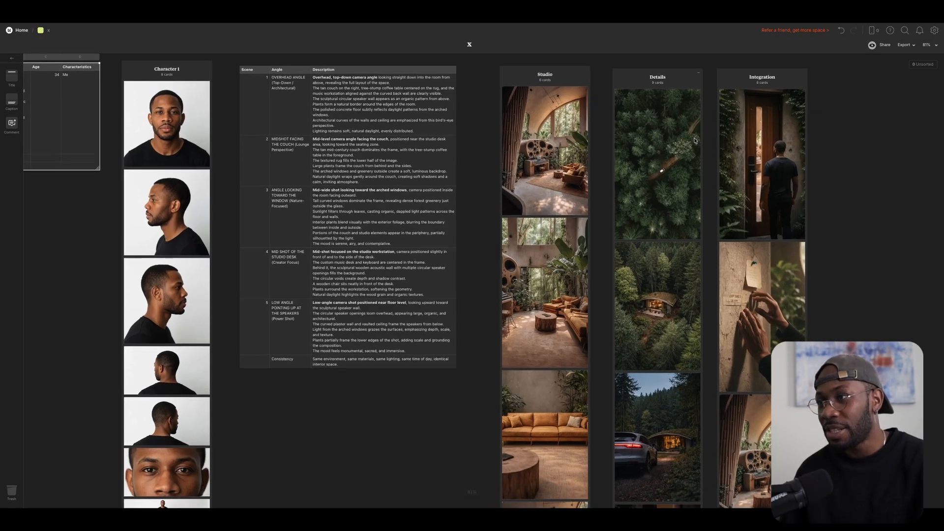
pyautogui.scroll(2, 663, 136)
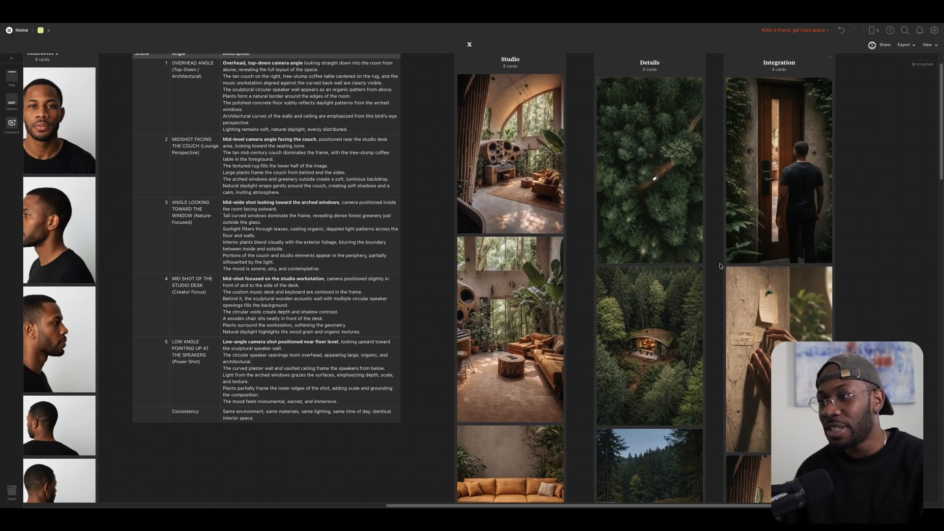
pyautogui.scroll(-5, 498, 197)
pyautogui.scroll(-15, 489, 266)
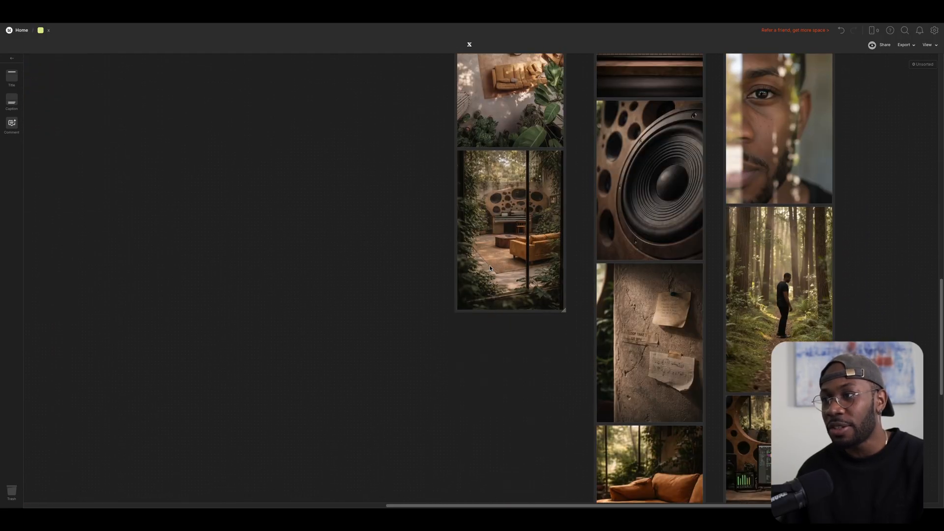
pyautogui.scroll(20, 489, 269)
pyautogui.scroll(5, 618, 233)
pyautogui.scroll(-10, 609, 216)
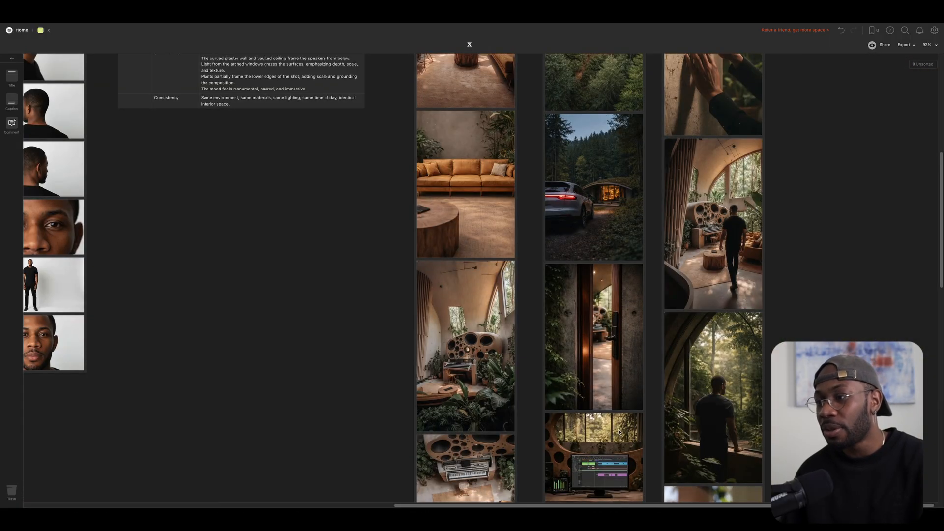
pyautogui.scroll(3, 588, 412)
pyautogui.scroll(3, 713, 219)
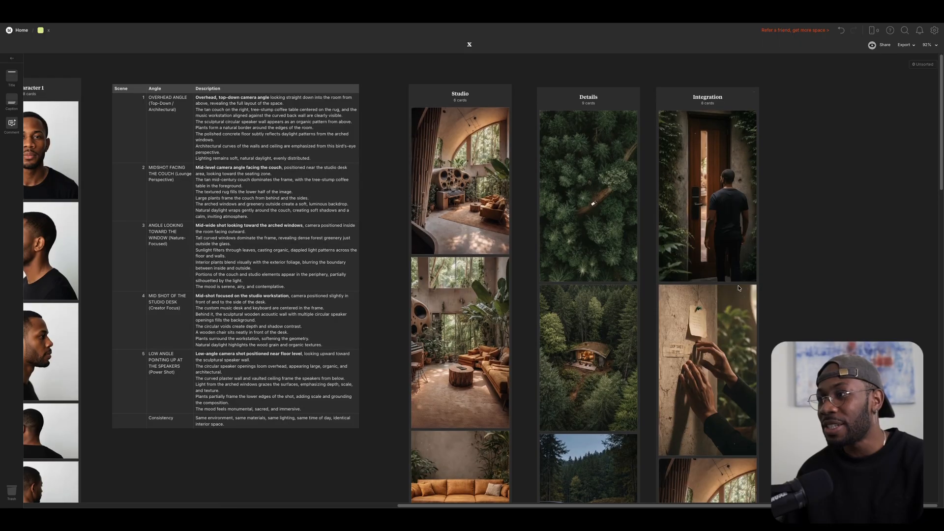
pyautogui.scroll(-5, 761, 283)
pyautogui.scroll(-5, 739, 280)
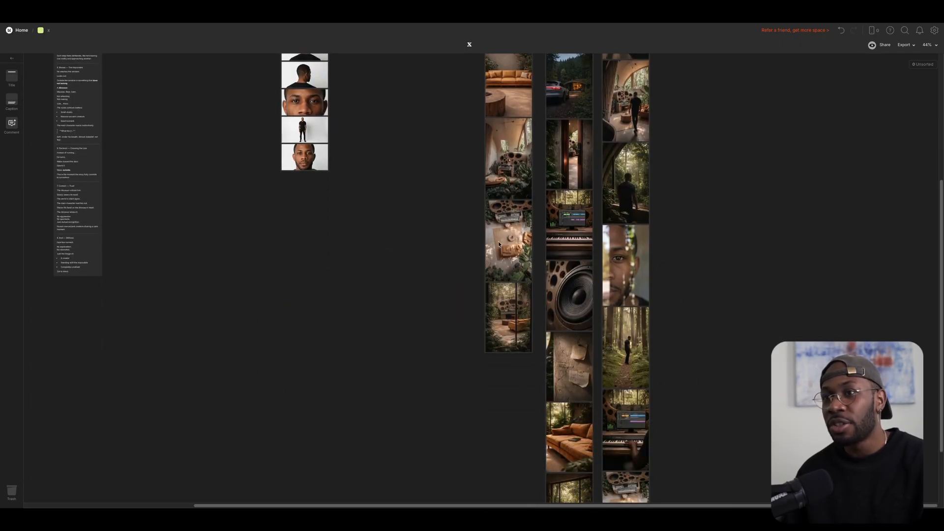
pyautogui.moveTo(177, 110); pyautogui.dragTo(494, 359)
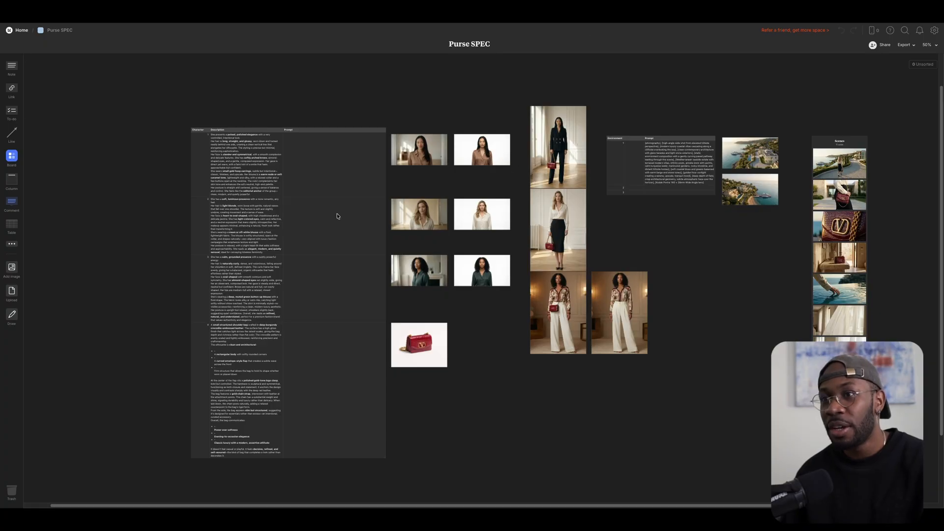
# Zoom and pan the Purse SPEC board to bring the Environment prompt table into view.
pyautogui.press('super+minus')
pyautogui.press('super+equal')
pyautogui.press('super+equal')
pyautogui.moveTo(317, 196); pyautogui.dragTo(412, 315)
pyautogui.scroll(-2, 257, 215)
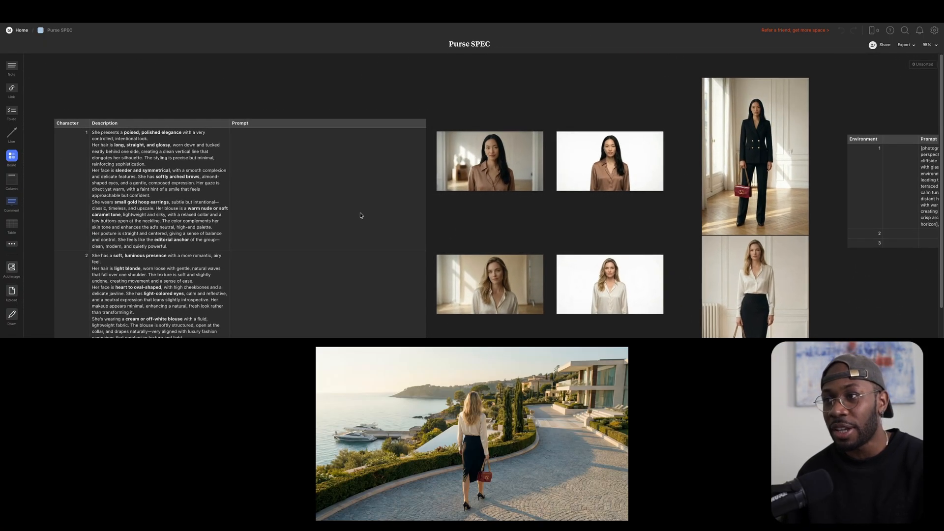
pyautogui.moveTo(538, 214); pyautogui.dragTo(401, 168)
pyautogui.scroll(-5, 436, 282)
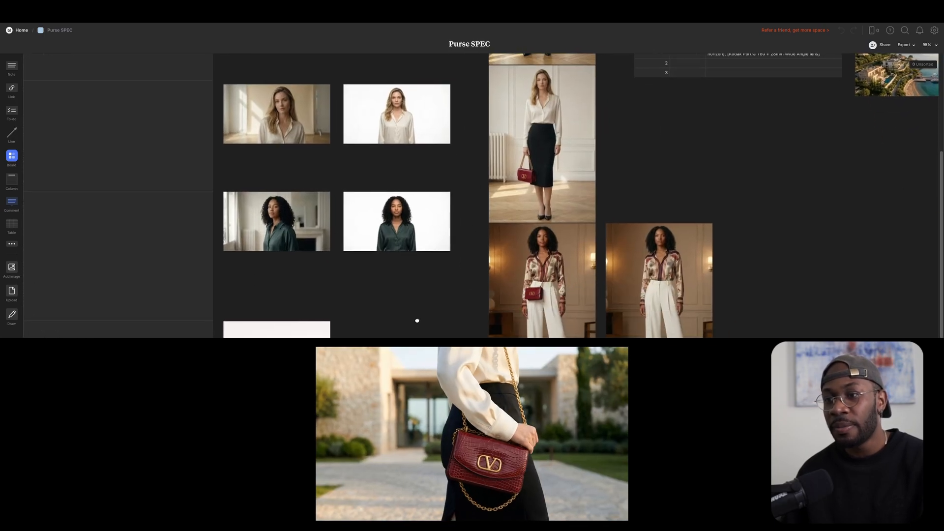
pyautogui.moveTo(488, 294); pyautogui.dragTo(370, 355)
# Scroll across the board to review the model images and the Scenes column.
pyautogui.scroll(5, 579, 320)
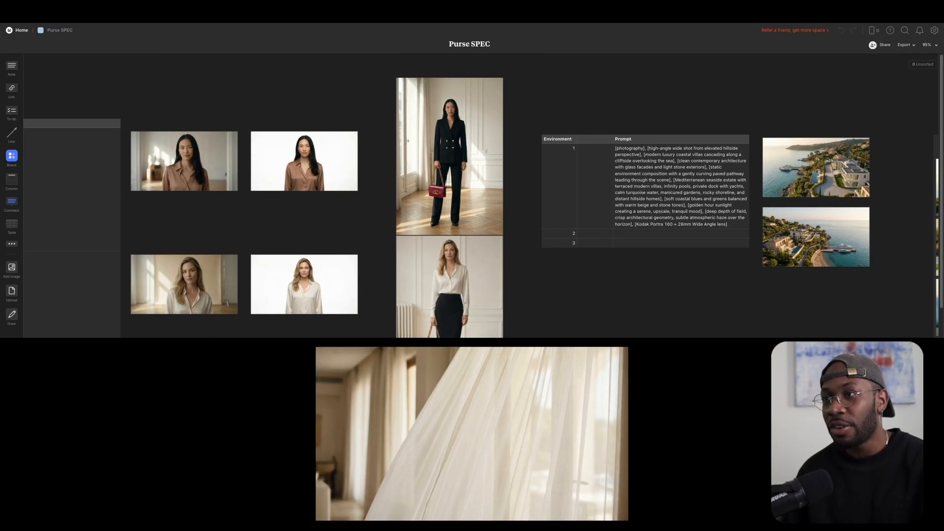
pyautogui.scroll(-2, 484, 274)
pyautogui.hscroll(3, 484, 273)
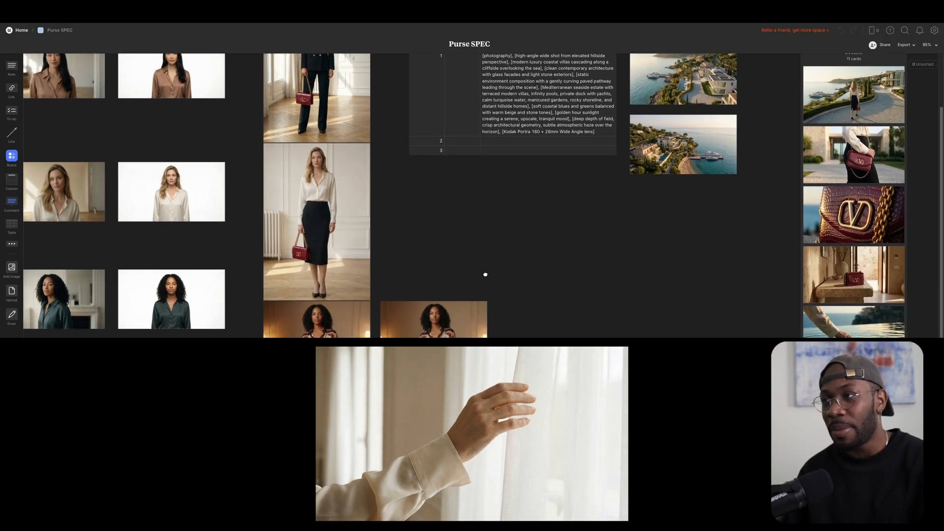
pyautogui.scroll(2, 485, 273)
pyautogui.scroll(6, 652, 189)
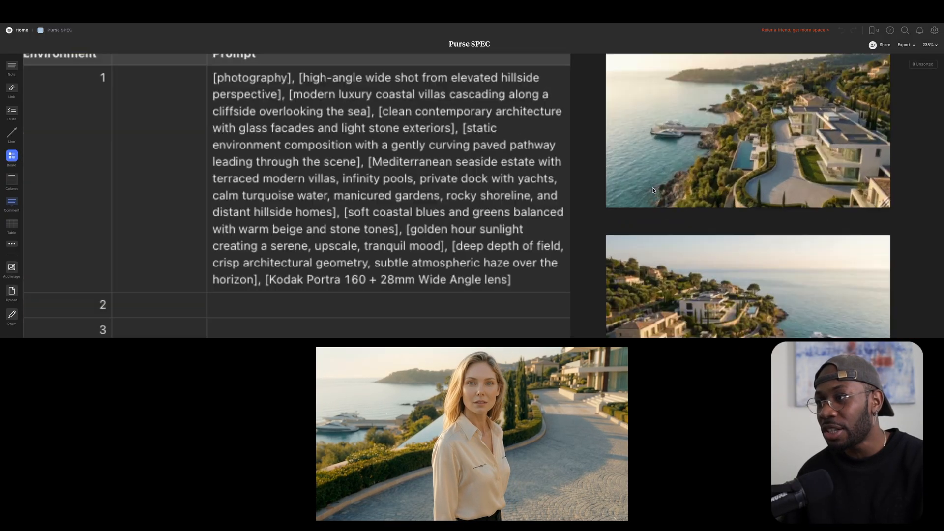
pyautogui.scroll(-3, 653, 188)
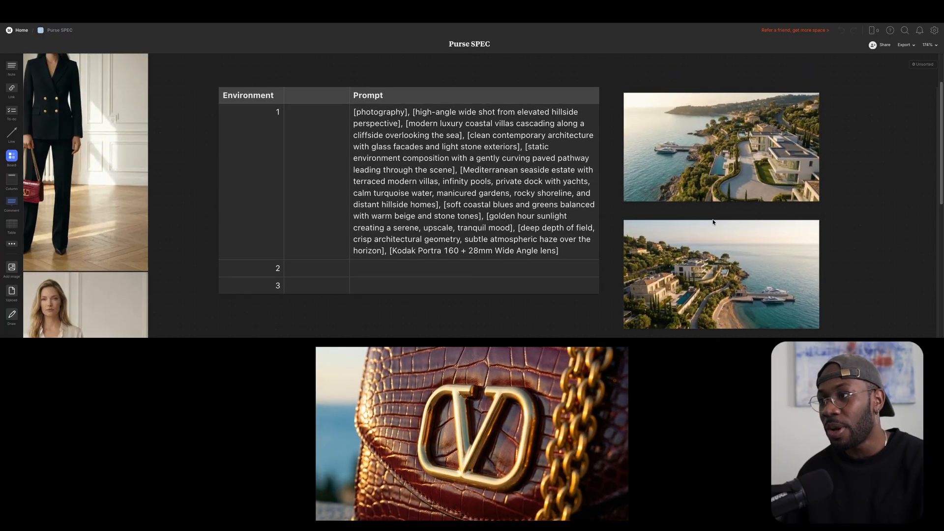
pyautogui.scroll(-3, 713, 222)
pyautogui.hscroll(3, 698, 246)
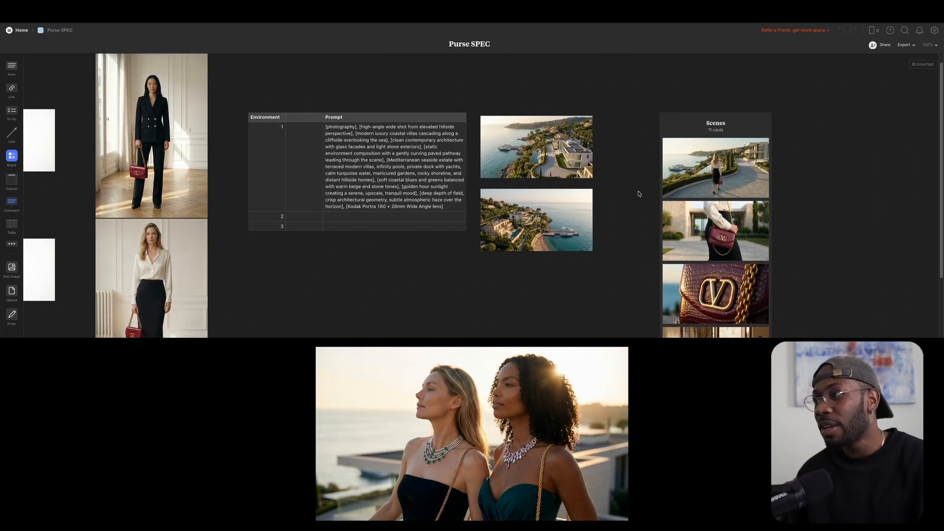
pyautogui.hscroll(3, 717, 154)
pyautogui.scroll(3, 771, 182)
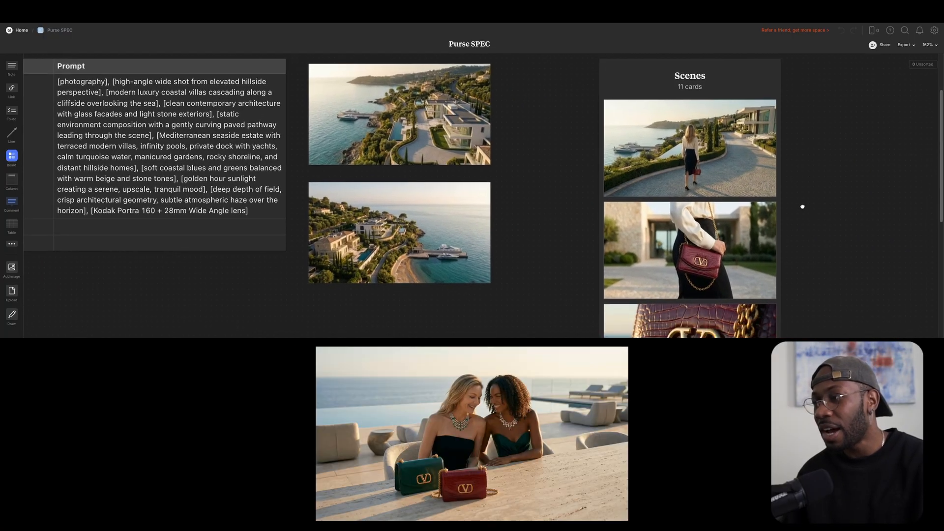
pyautogui.scroll(-3, 802, 206)
pyautogui.hscroll(3, 688, 211)
pyautogui.scroll(-10, 700, 238)
pyautogui.hscroll(1, 700, 238)
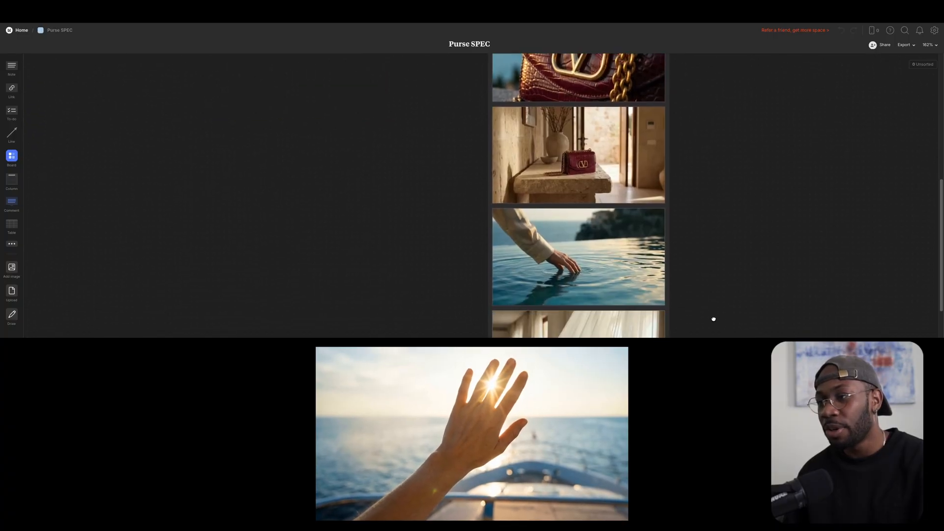
pyautogui.scroll(-5, 713, 304)
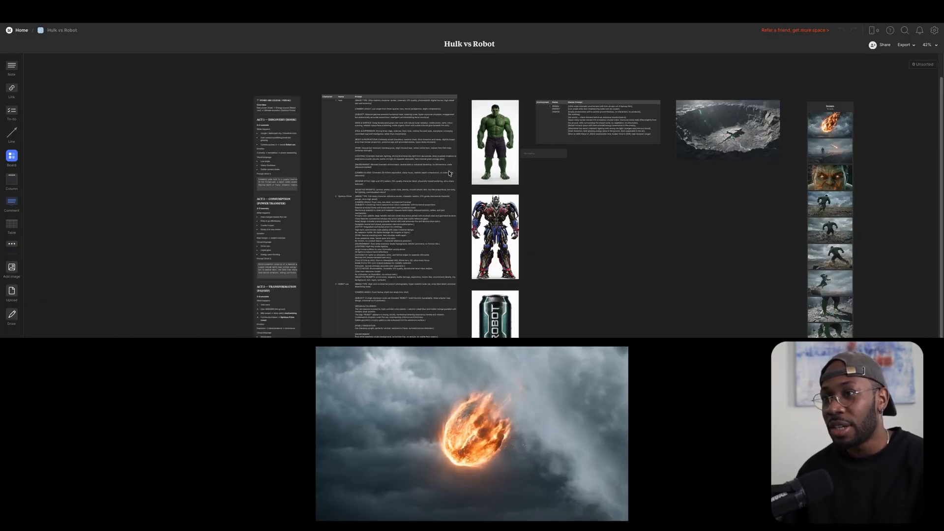
# Pan around the Hulk vs Robot board to review the Hulk character prompts and images.
pyautogui.scroll(5, 267, 133)
pyautogui.moveTo(752, 200); pyautogui.dragTo(669, 267)
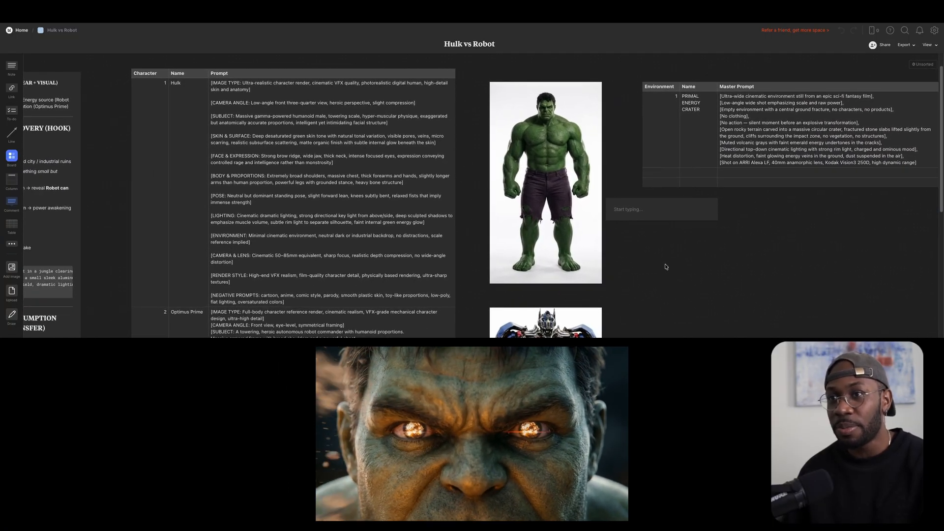
pyautogui.scroll(-5, 416, 233)
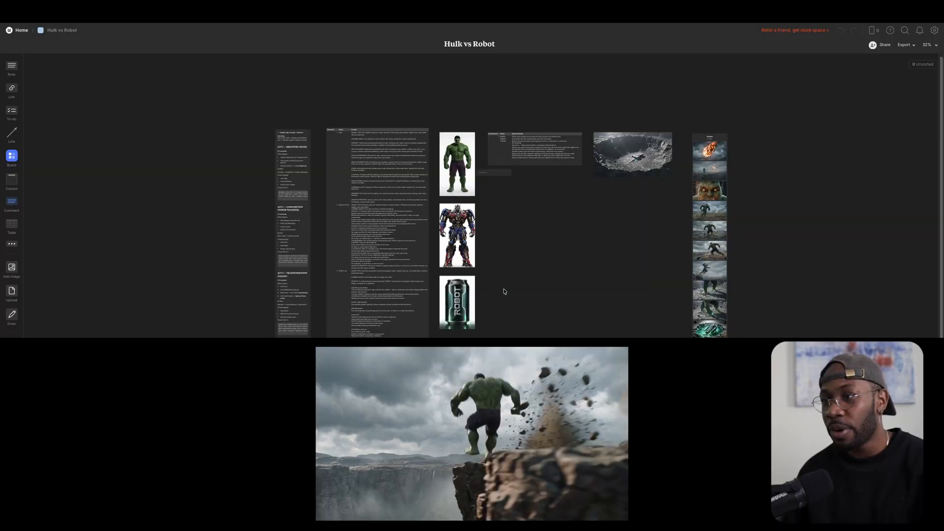
pyautogui.scroll(5, 504, 292)
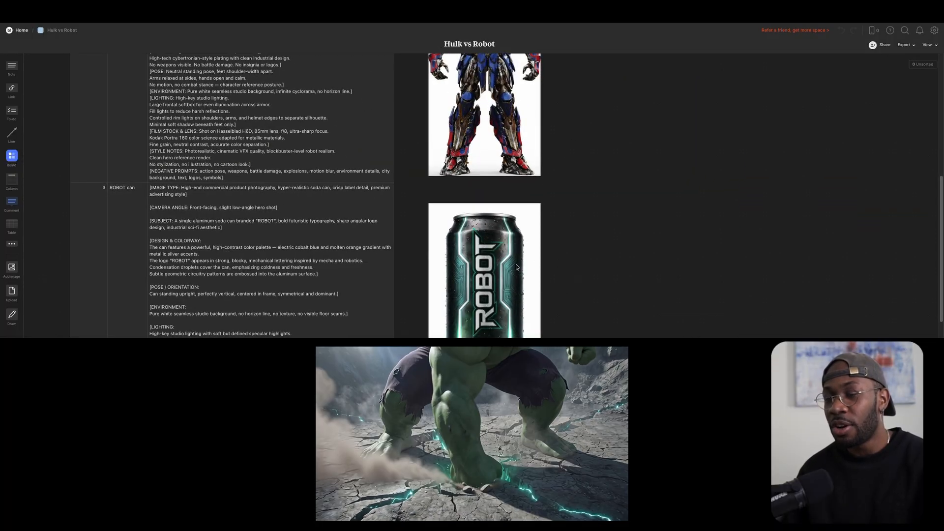
pyautogui.scroll(5, 629, 231)
pyautogui.scroll(-5, 551, 249)
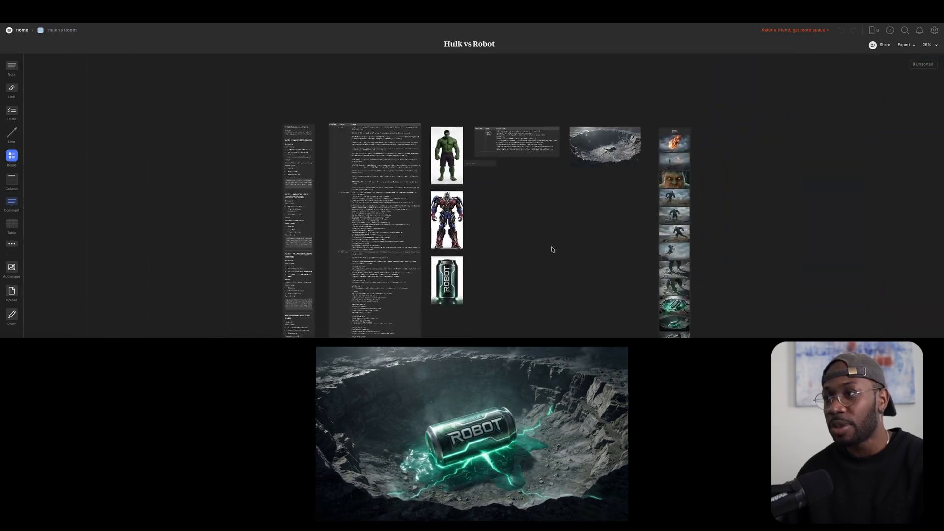
pyautogui.scroll(5, 604, 163)
pyautogui.scroll(3, 620, 169)
pyautogui.hscroll(5, 741, 331)
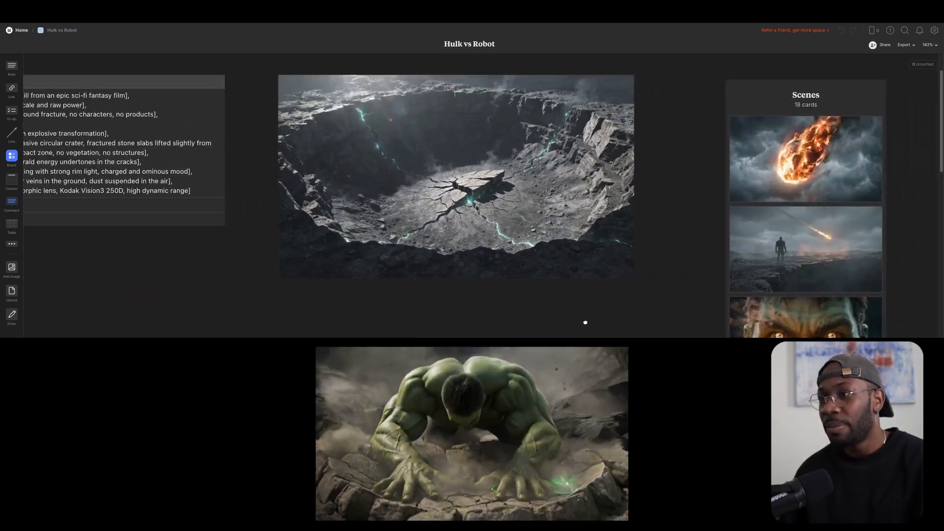
pyautogui.hscroll(2, 845, 220)
pyautogui.scroll(-1, 782, 252)
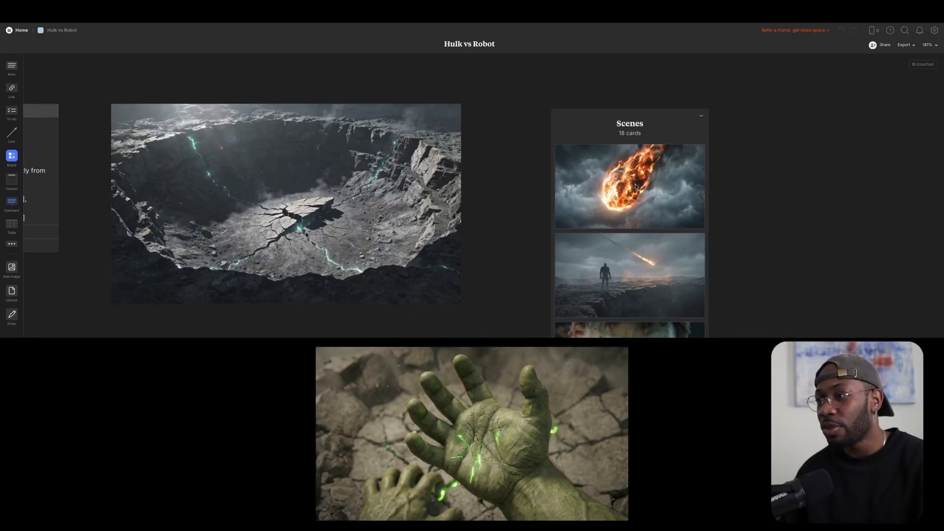
pyautogui.scroll(-2, 698, 171)
pyautogui.scroll(-10, 698, 169)
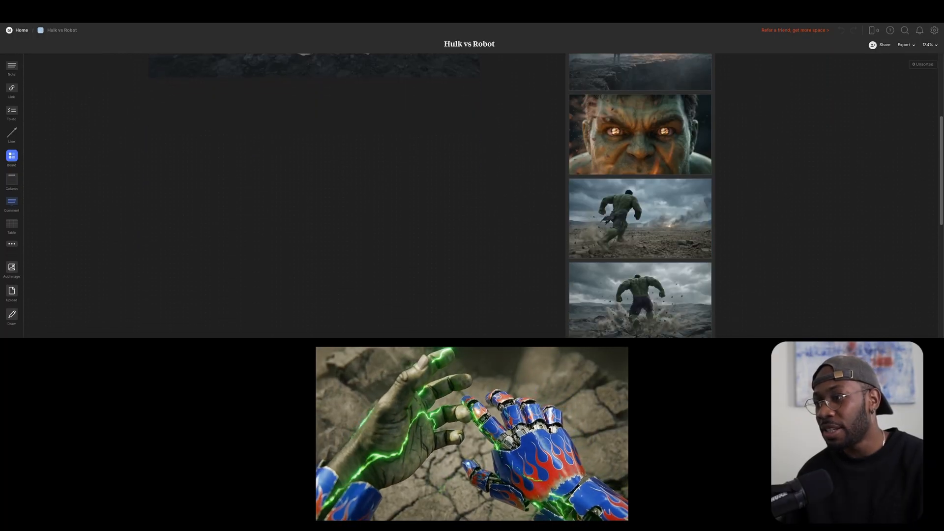
pyautogui.scroll(-10, 779, 316)
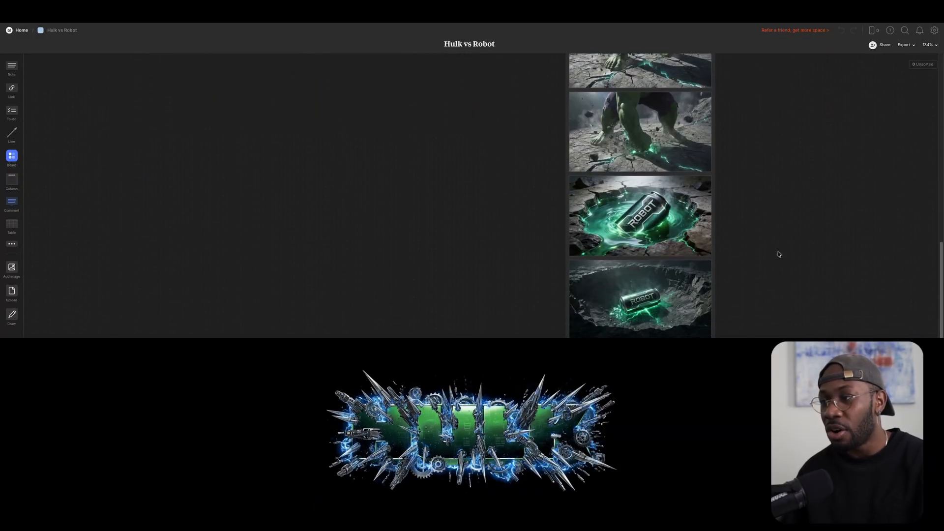
pyautogui.scroll(-5, 776, 210)
pyautogui.scroll(-5, 551, 271)
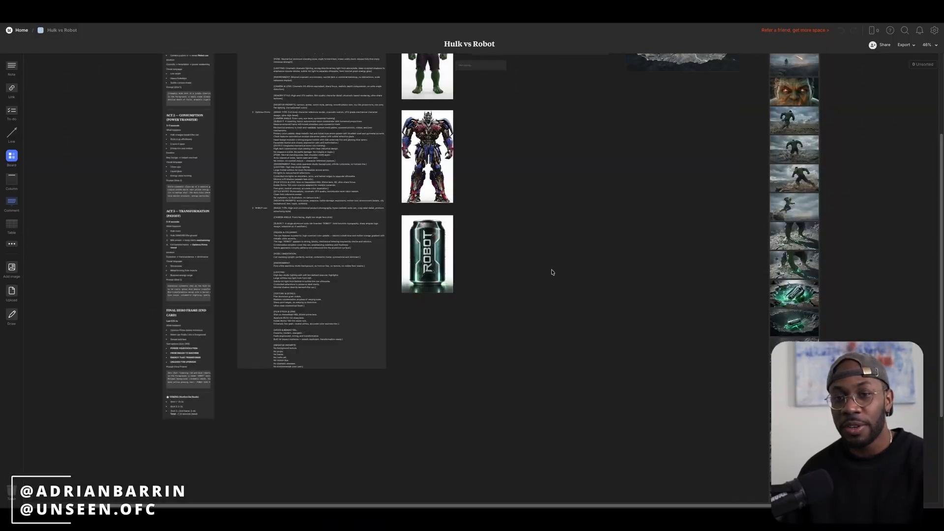
pyautogui.scroll(5, 583, 209)
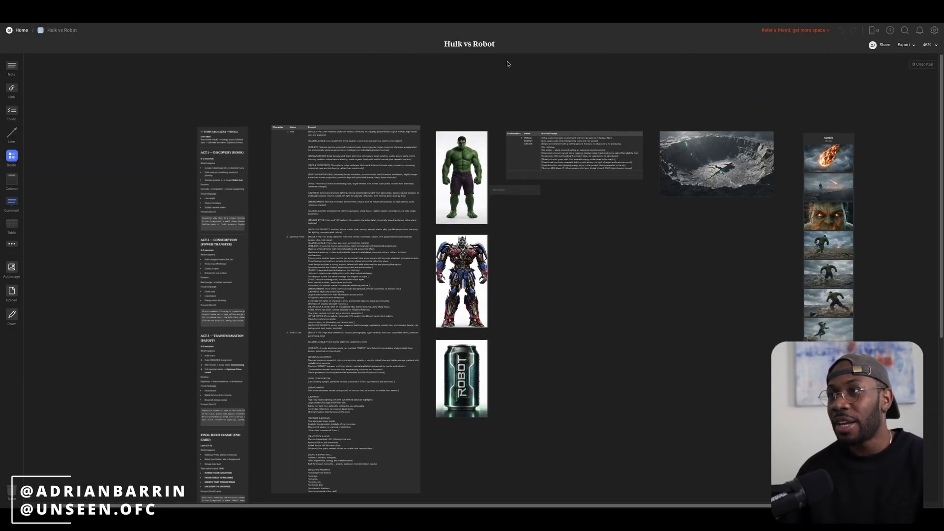
# Move to the Stomp vs Nike board and scroll through its story notes.
pyautogui.moveTo(498, 20)
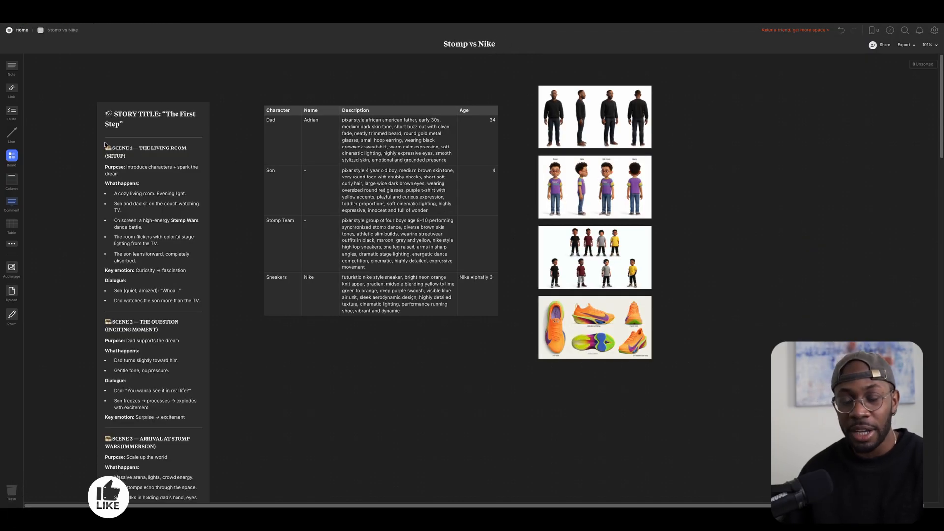
pyautogui.scroll(-1, 182, 97)
pyautogui.scroll(-1, 231, 185)
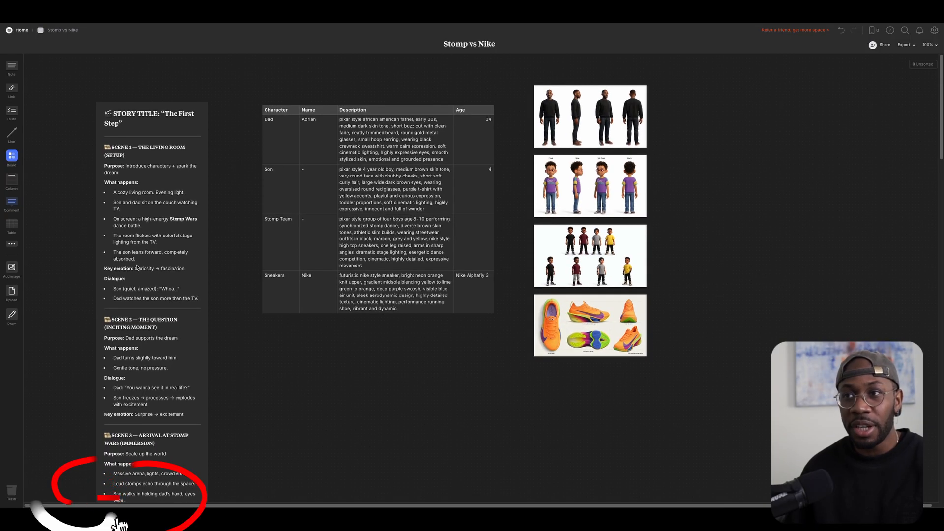
pyautogui.click(137, 179)
pyautogui.scroll(8, 339, 148)
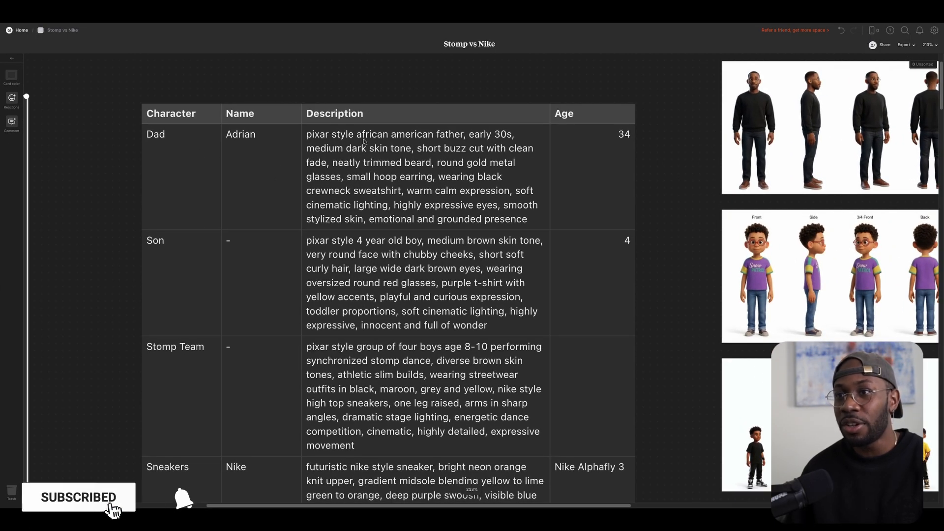
pyautogui.click(370, 185)
pyautogui.click(398, 286)
pyautogui.click(417, 386)
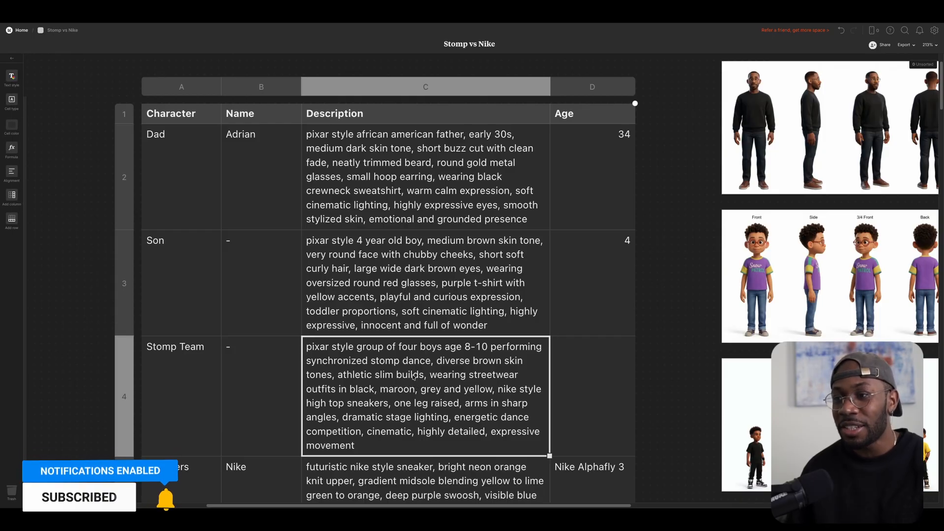
pyautogui.scroll(-3, 412, 372)
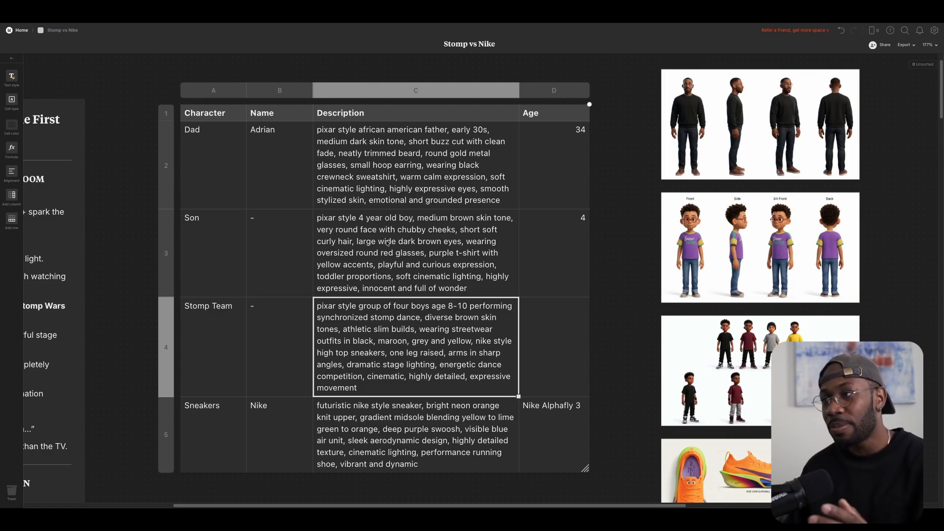
pyautogui.hscroll(8, 393, 252)
pyautogui.scroll(2, 392, 252)
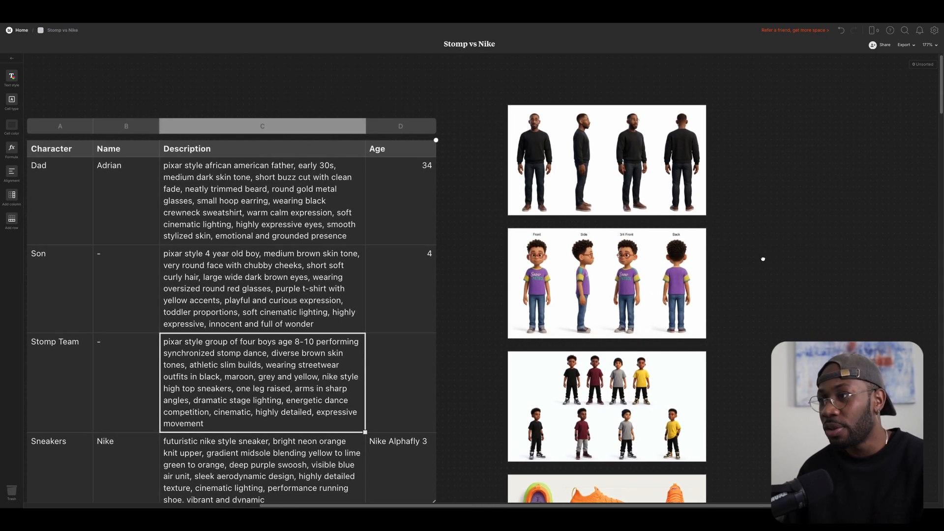
pyautogui.scroll(5, 625, 150)
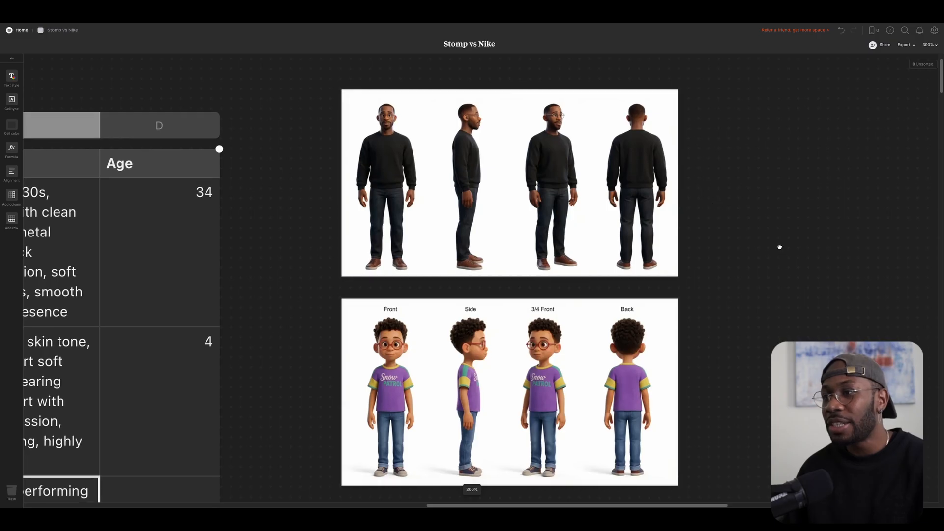
pyautogui.hscroll(4, 779, 247)
pyautogui.scroll(-3, 670, 253)
pyautogui.scroll(-2, 685, 342)
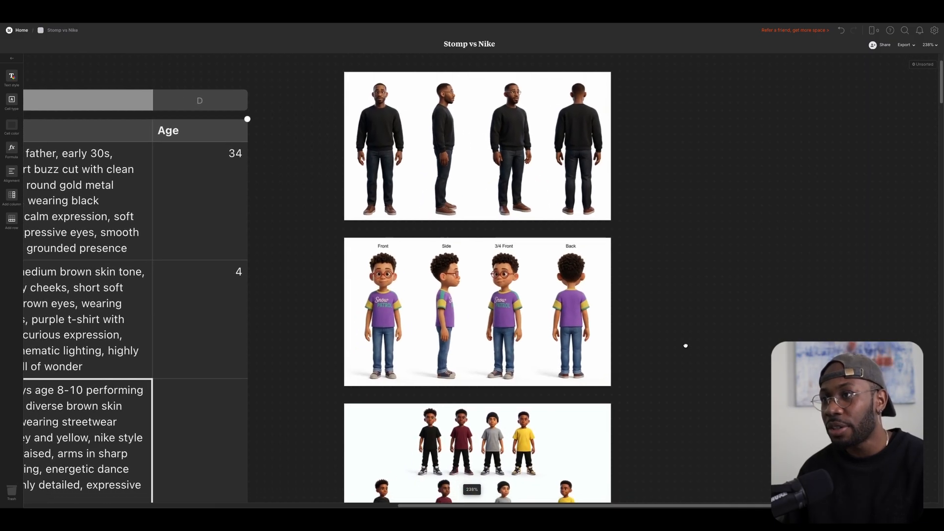
pyautogui.scroll(3, 543, 192)
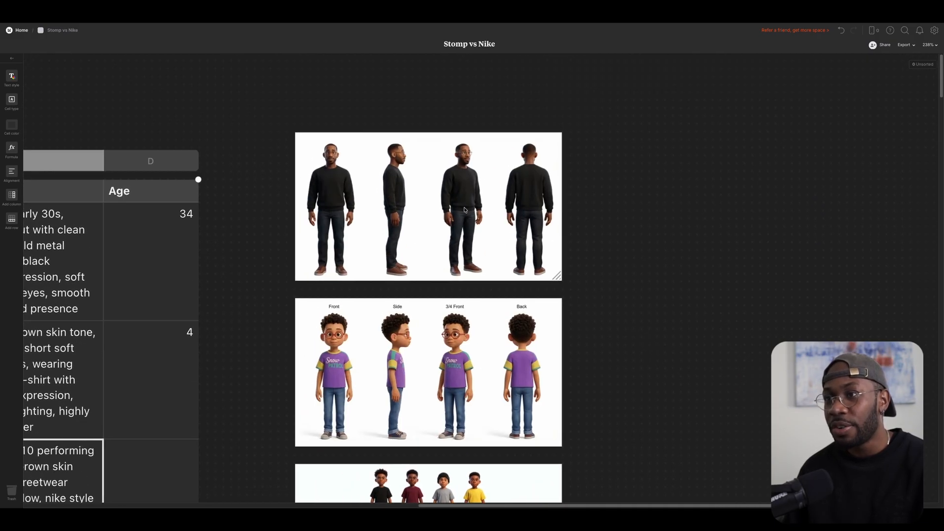
pyautogui.scroll(-3, 678, 344)
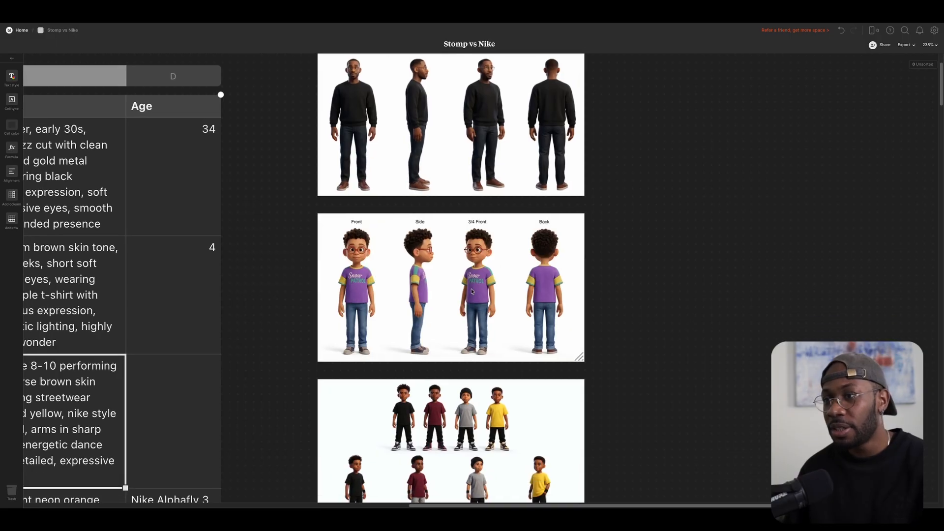
pyautogui.scroll(3, 684, 316)
pyautogui.scroll(-3, 645, 354)
pyautogui.scroll(-2, 685, 388)
pyautogui.scroll(-3, 684, 388)
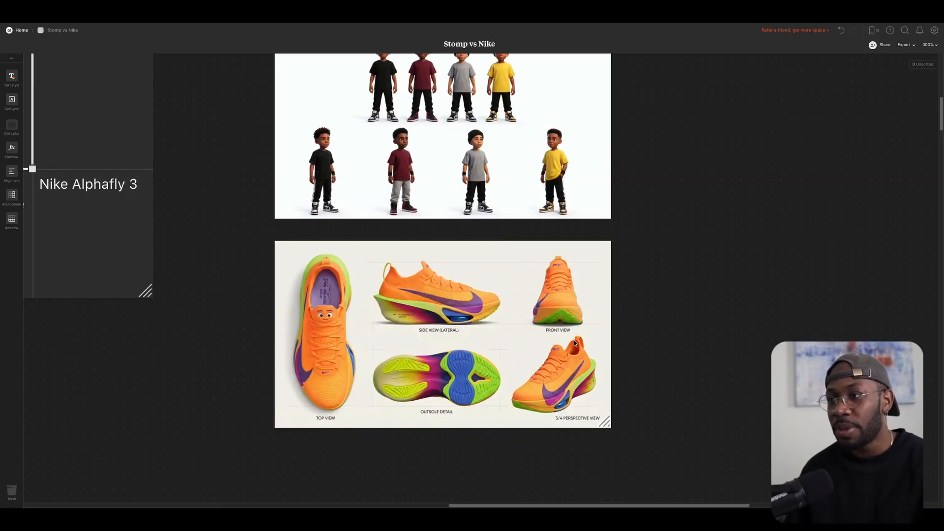
pyautogui.moveTo(695, 306); pyautogui.dragTo(606, 358)
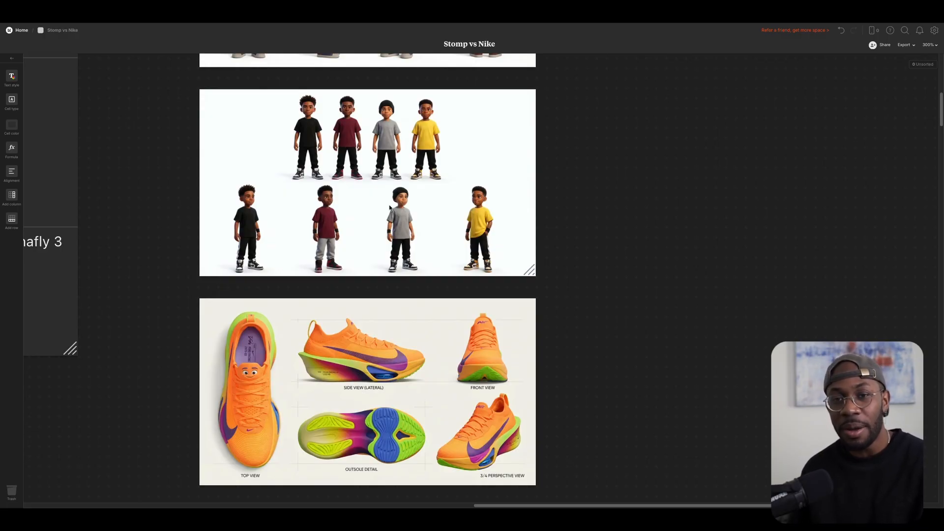
pyautogui.moveTo(589, 387); pyautogui.dragTo(614, 324)
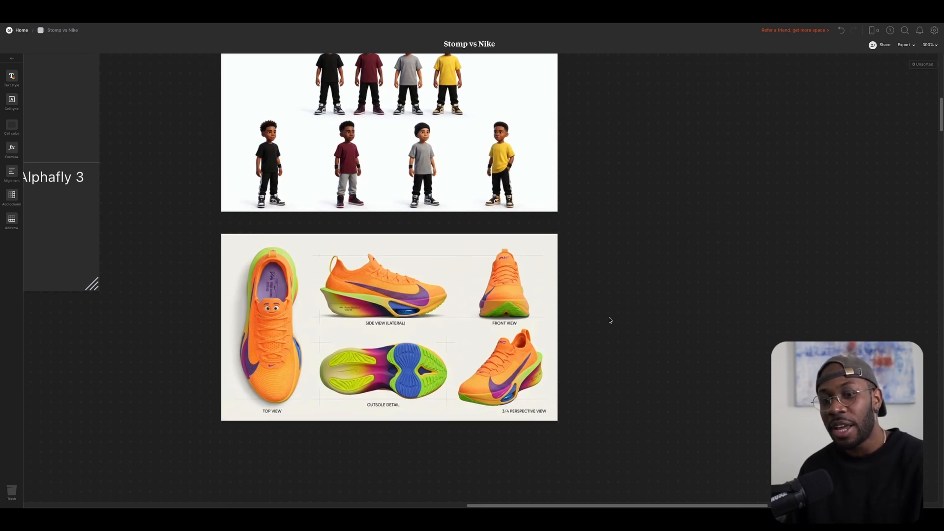
pyautogui.scroll(-10, 594, 279)
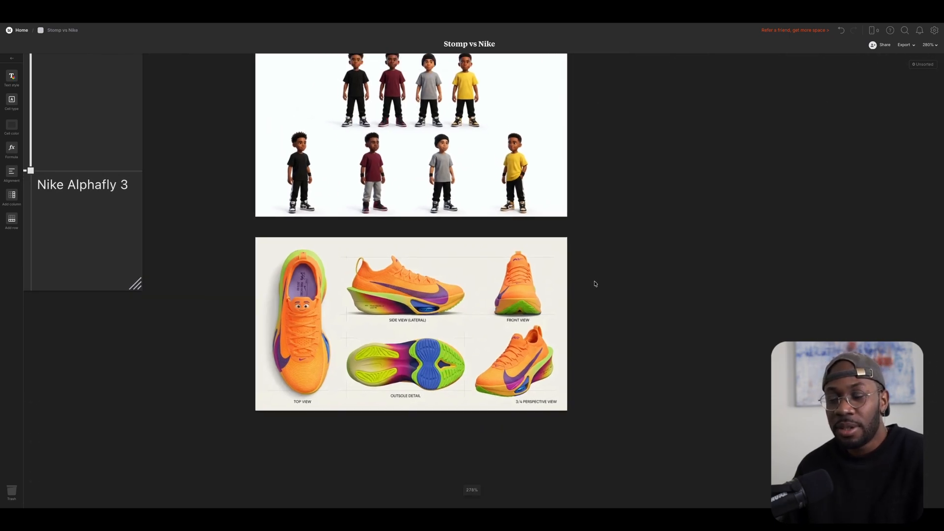
pyautogui.scroll(1, 569, 256)
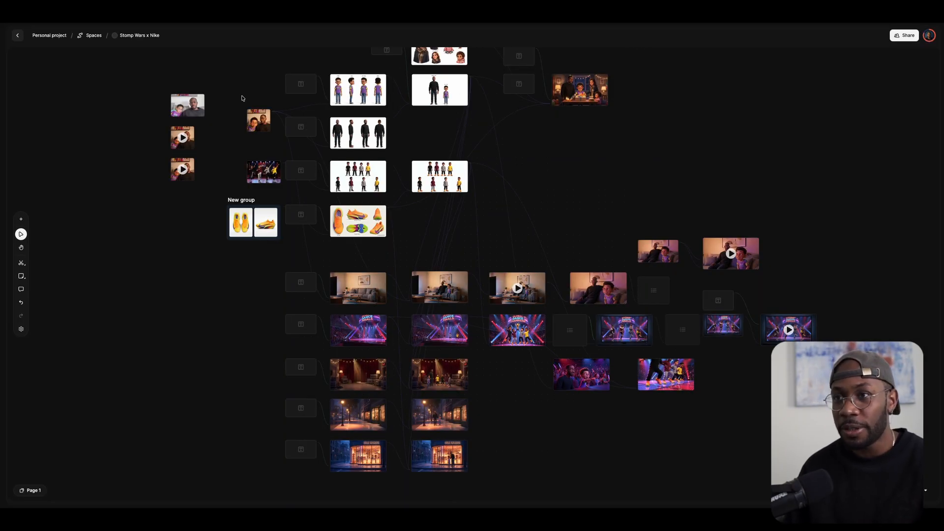
# Zoom in on the Stomp Wars canvas and select the Text #4 stomp team prompt.
pyautogui.scroll(5, 242, 98)
pyautogui.scroll(5, 270, 80)
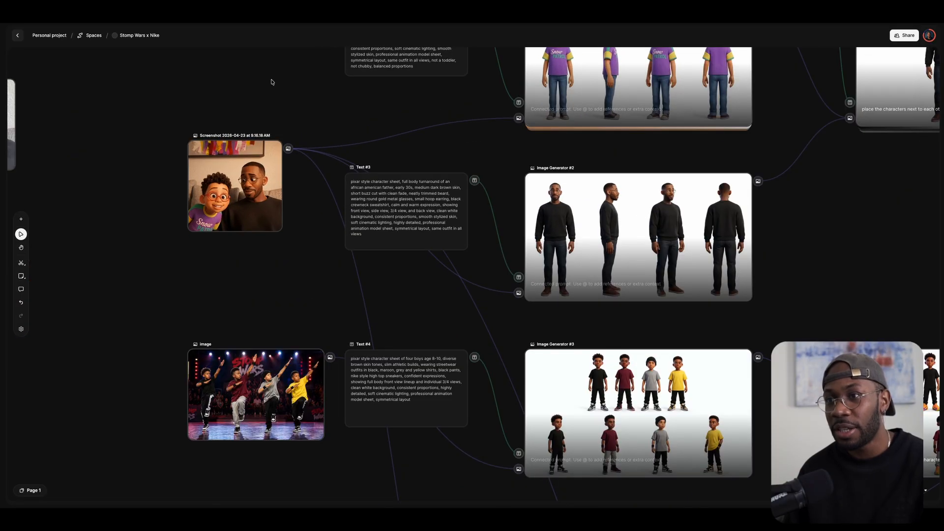
pyautogui.hscroll(1, 389, 159)
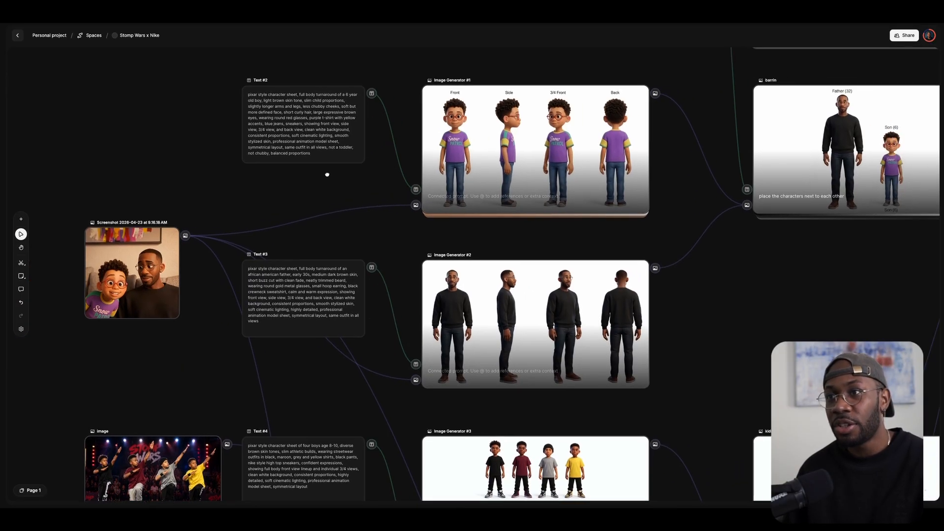
pyautogui.scroll(5, 296, 115)
pyautogui.scroll(-7, 289, 143)
pyautogui.click(287, 322)
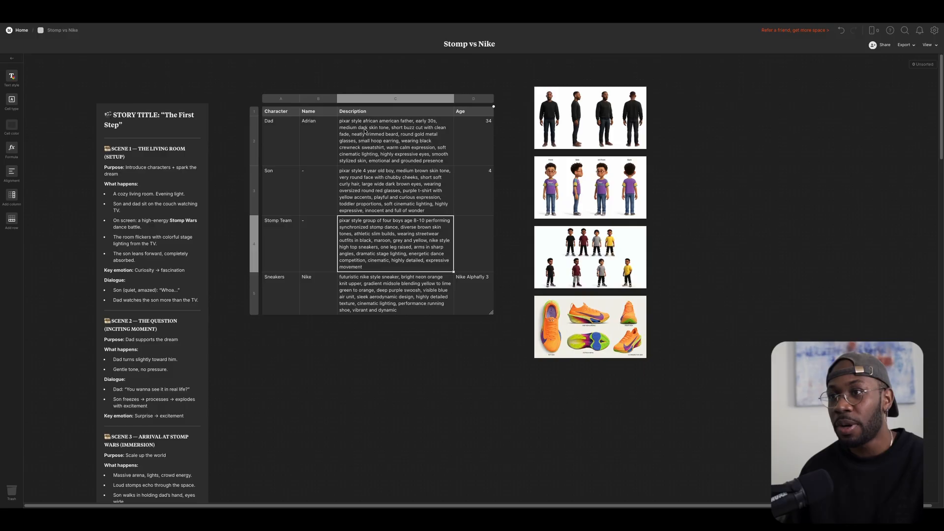
# Switch to the Google Images results for 'step teams'.
pyautogui.scroll(5, 365, 130)
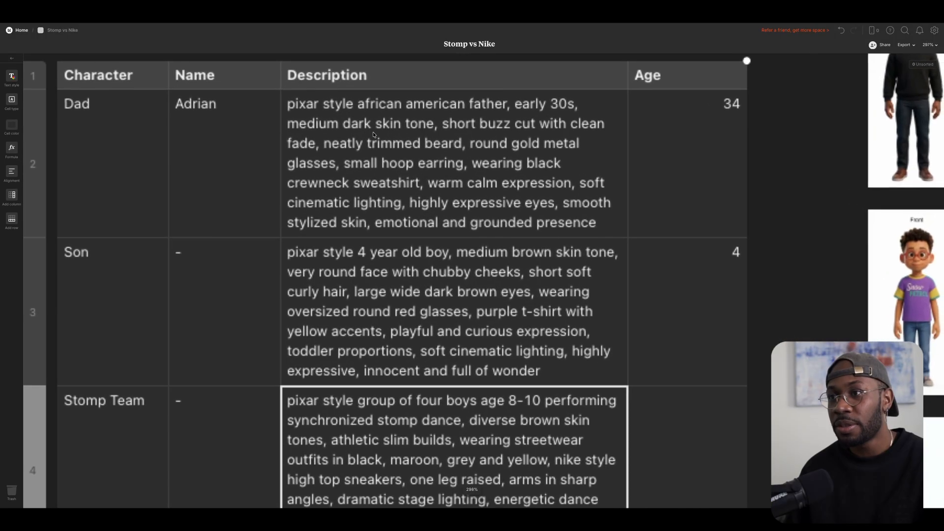
pyautogui.scroll(-5, 364, 130)
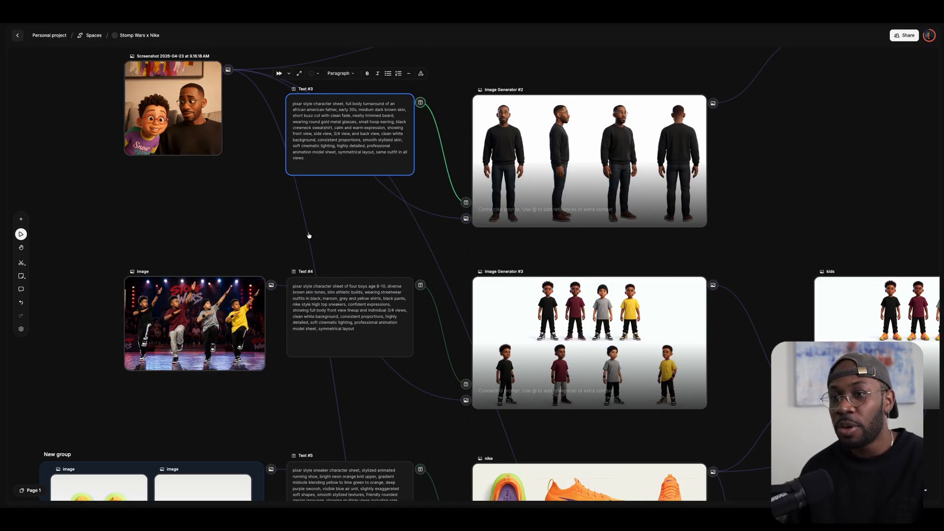
pyautogui.hscroll(-8, 346, 350)
pyautogui.scroll(-3, 346, 350)
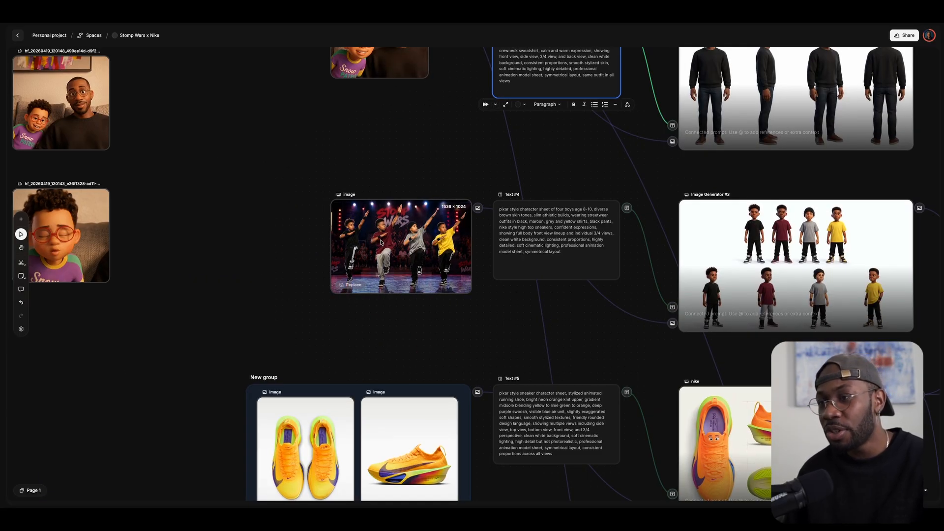
pyautogui.scroll(-2, 426, 293)
pyautogui.hscroll(-2, 425, 292)
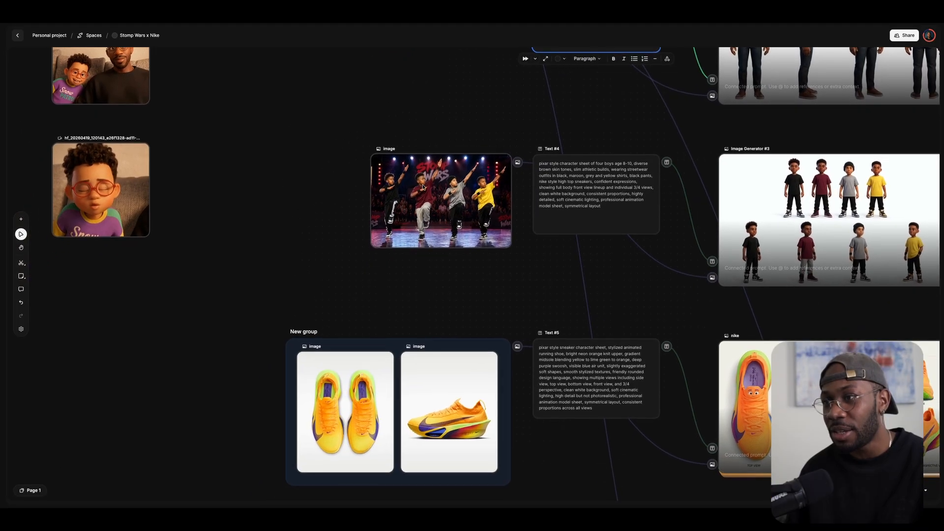
pyautogui.scroll(5, 423, 187)
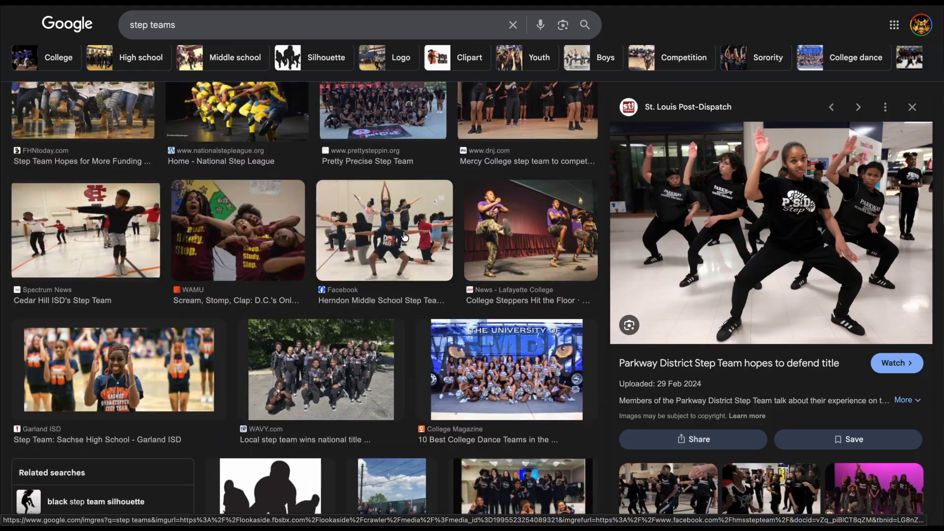
pyautogui.press('Left')
pyautogui.scroll(2, 300, 295)
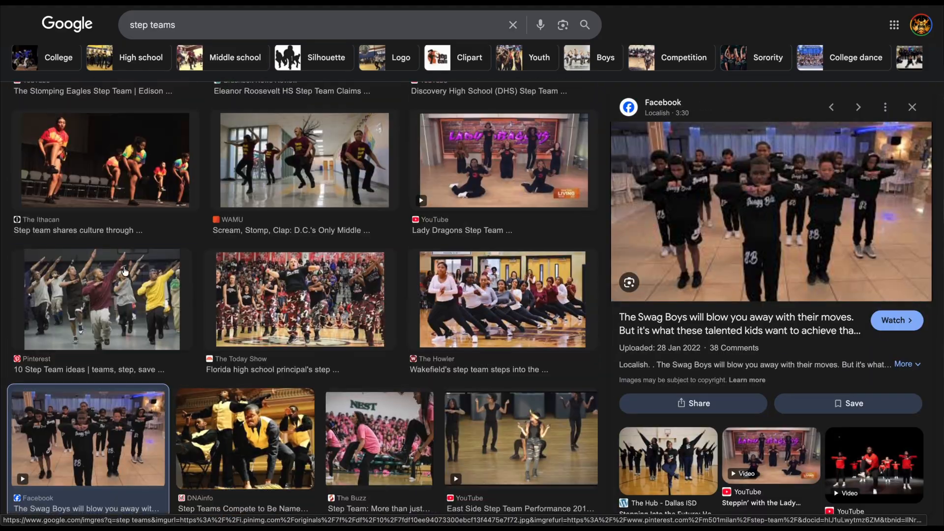
# Paste the step team photo into ChatGPT, asking for only four boys aged 8-10.
pyautogui.press('Left')
pyautogui.press('Left')
pyautogui.press('Left')
pyautogui.hotkey('alt', 'Tab')
pyautogui.hotkey('ctrl', 'v')
pyautogui.write('and here is the step team.... but i want only 4 peop')
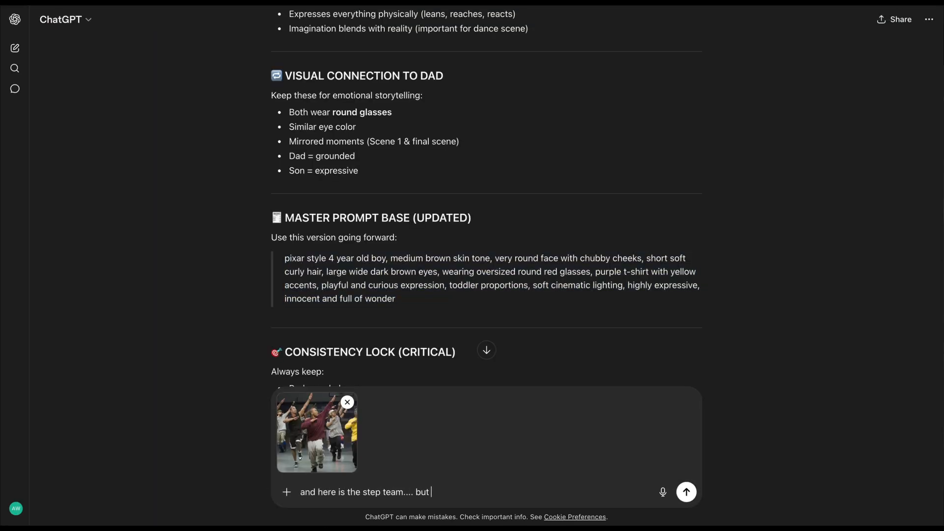
pyautogui.write('le, and make them boys age 8-10')
pyautogui.press('Return')
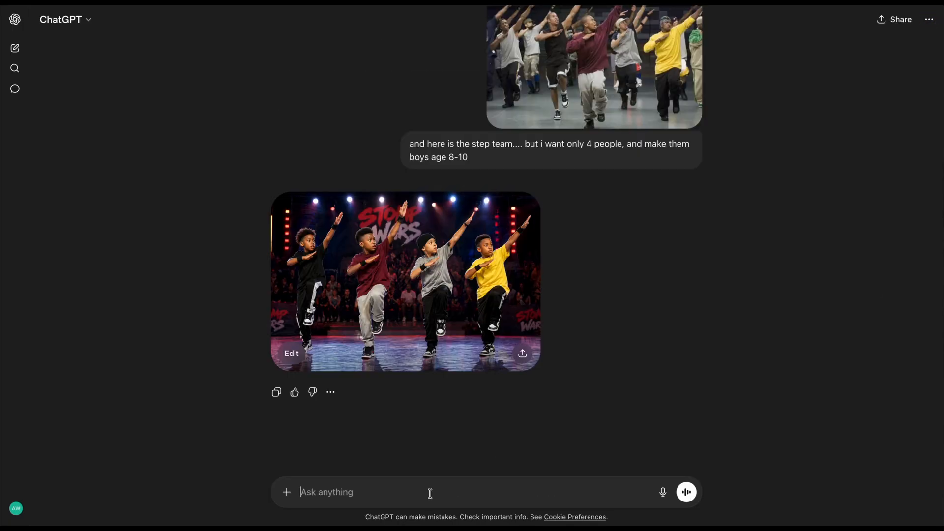
# Begin requesting a detailed description, then open the Nike Alphafly 3 page and accept cookies.
pyautogui.write('great... thanks... please give me a detailed description of th')
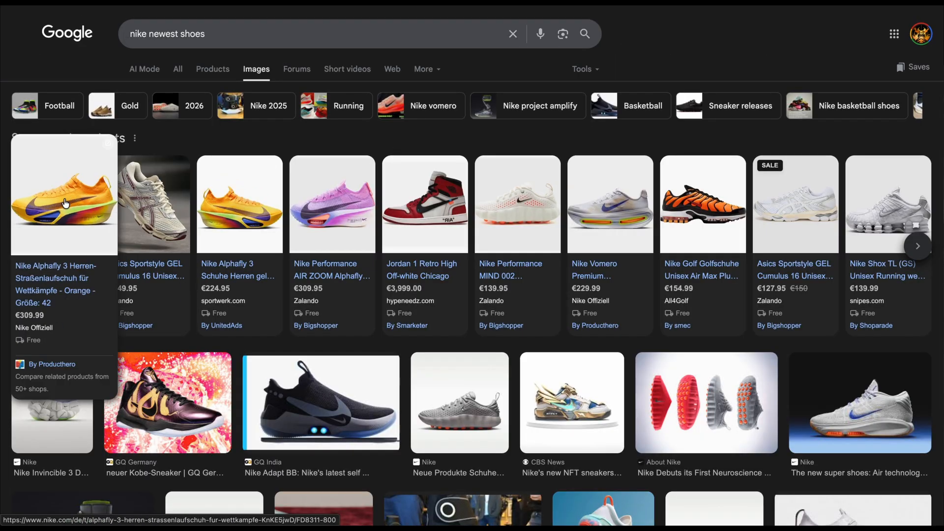
pyautogui.click(54, 207)
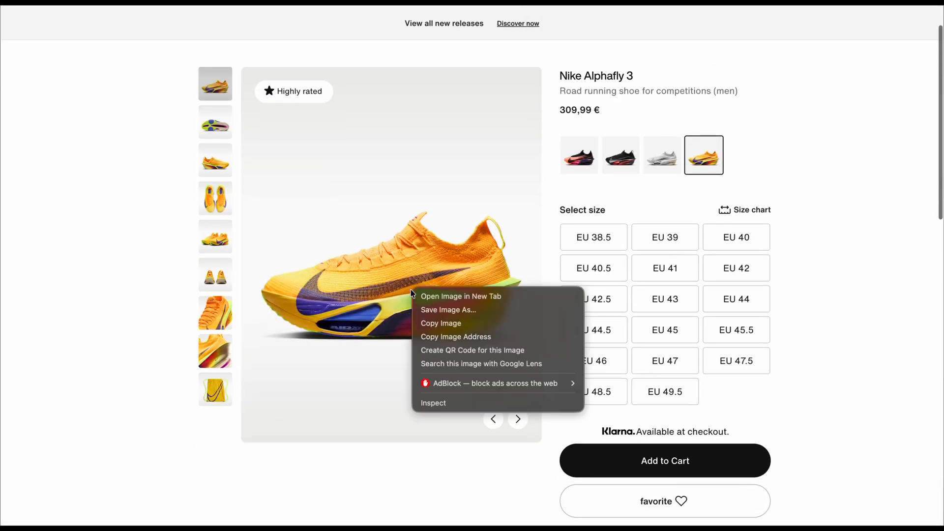
pyautogui.click(214, 304)
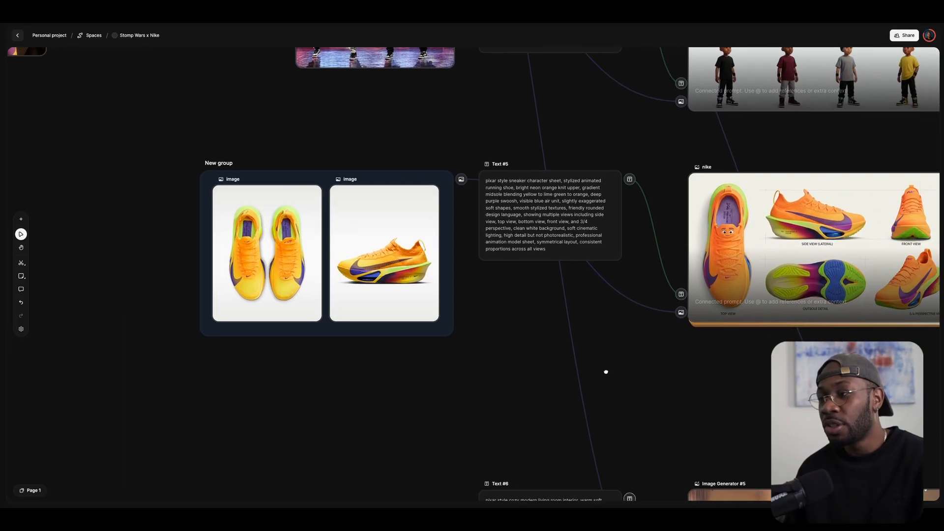
pyautogui.moveTo(605, 371); pyautogui.dragTo(428, 364)
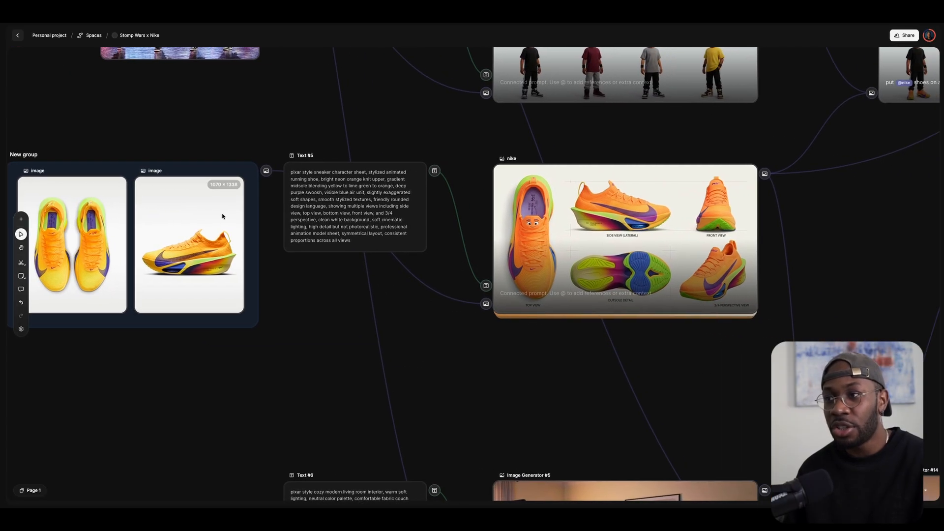
pyautogui.hscroll(5, 569, 253)
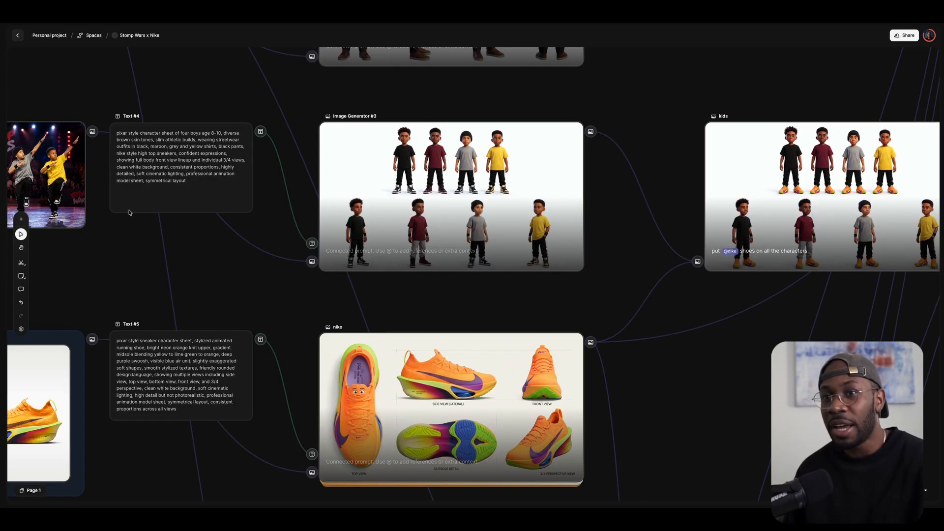
pyautogui.moveTo(140, 248); pyautogui.dragTo(300, 280)
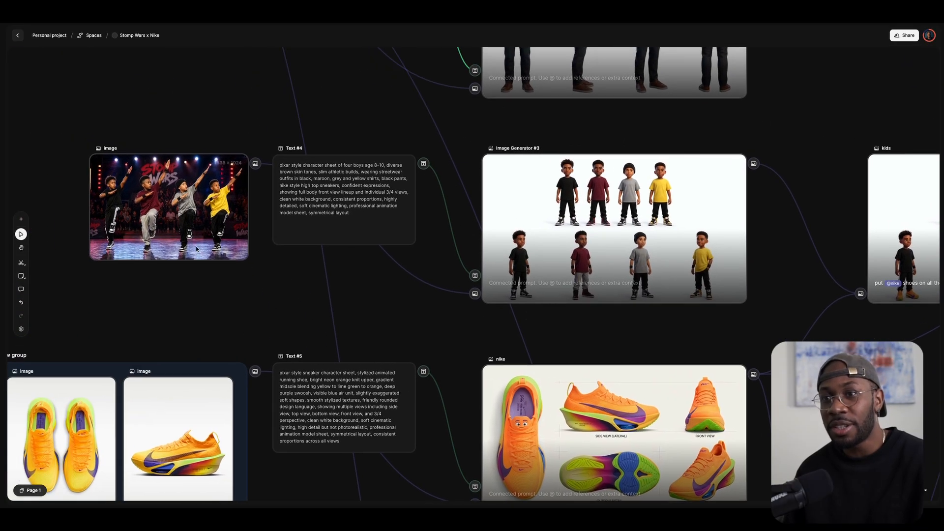
pyautogui.scroll(5, 579, 216)
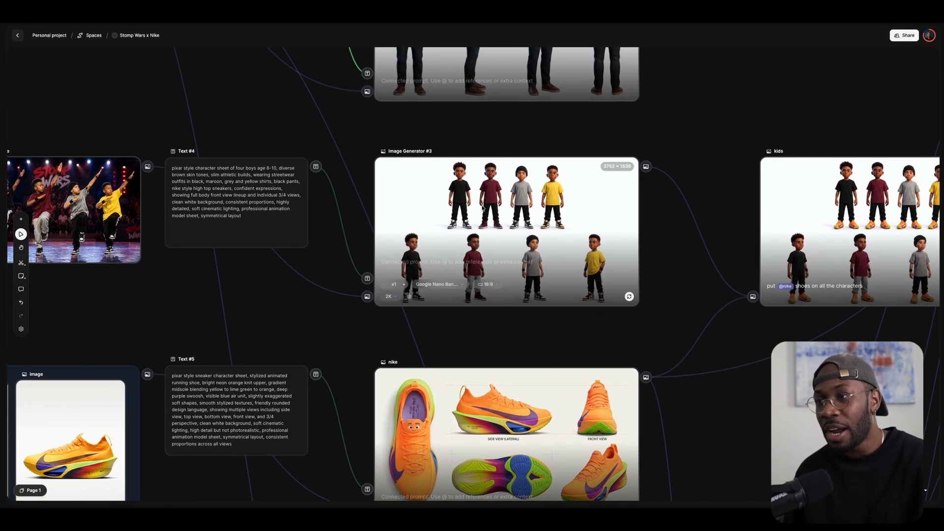
pyautogui.scroll(6, 676, 265)
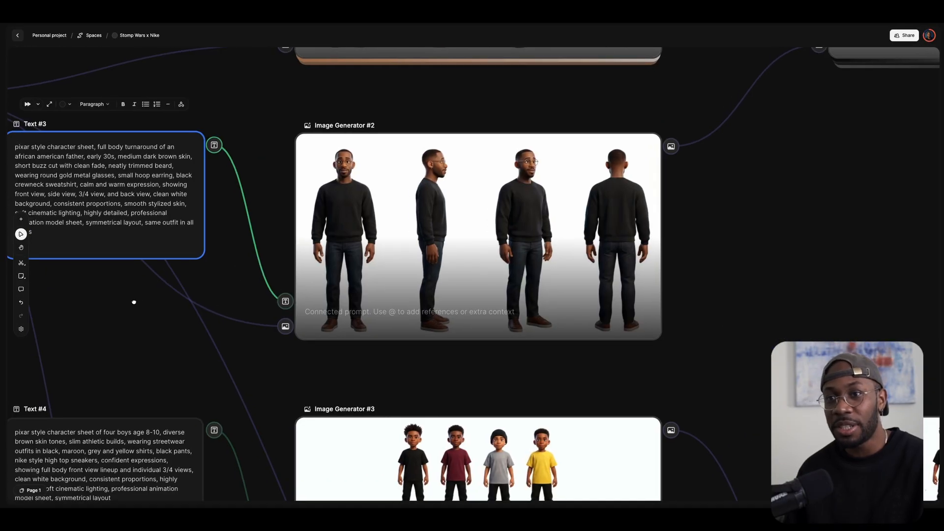
pyautogui.hscroll(-6, 344, 221)
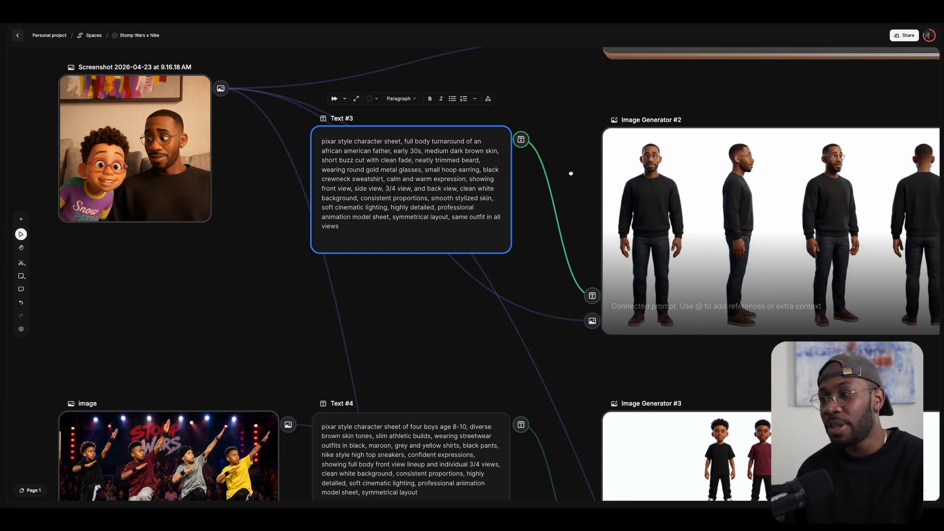
pyautogui.hscroll(6, 570, 175)
pyautogui.hscroll(-9, 592, 139)
pyautogui.scroll(3, 592, 139)
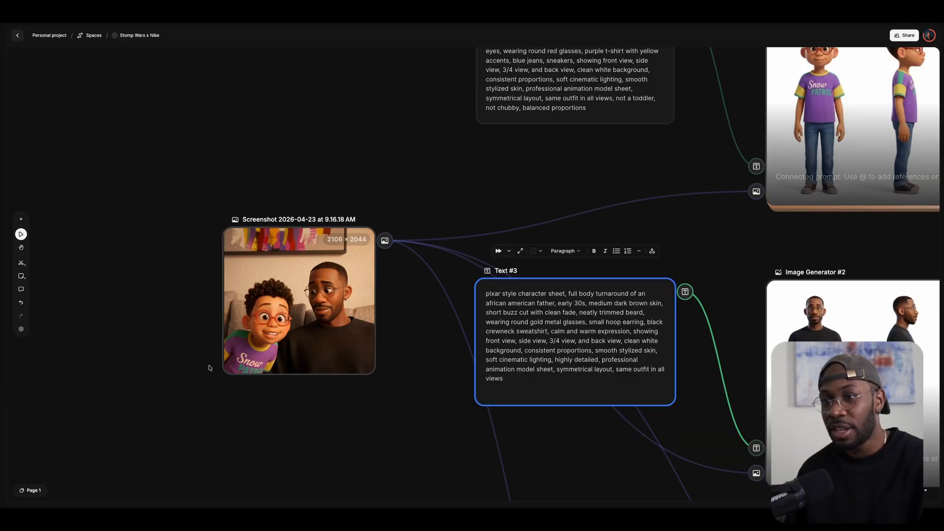
pyautogui.hscroll(7, 380, 279)
pyautogui.scroll(2, 380, 279)
pyautogui.hscroll(3, 860, 197)
pyautogui.scroll(1, 859, 197)
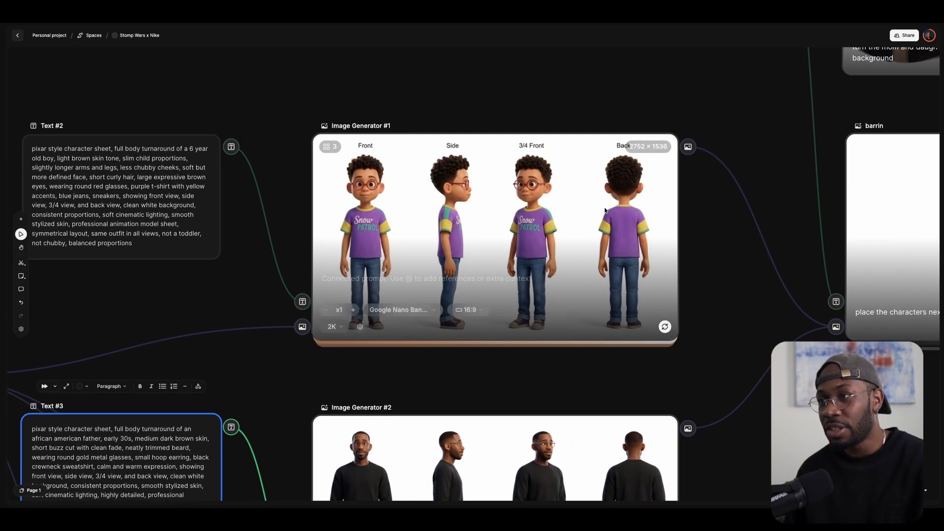
pyautogui.scroll(-1, 742, 191)
# Open Image Generator #1's gallery to compare its three generated boy turnaround variants.
pyautogui.click(371, 150)
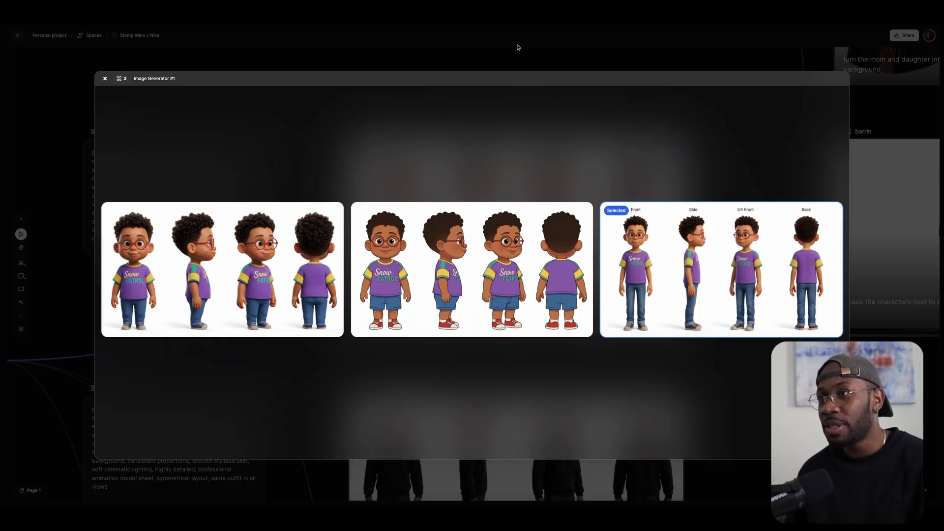
pyautogui.moveTo(522, 15)
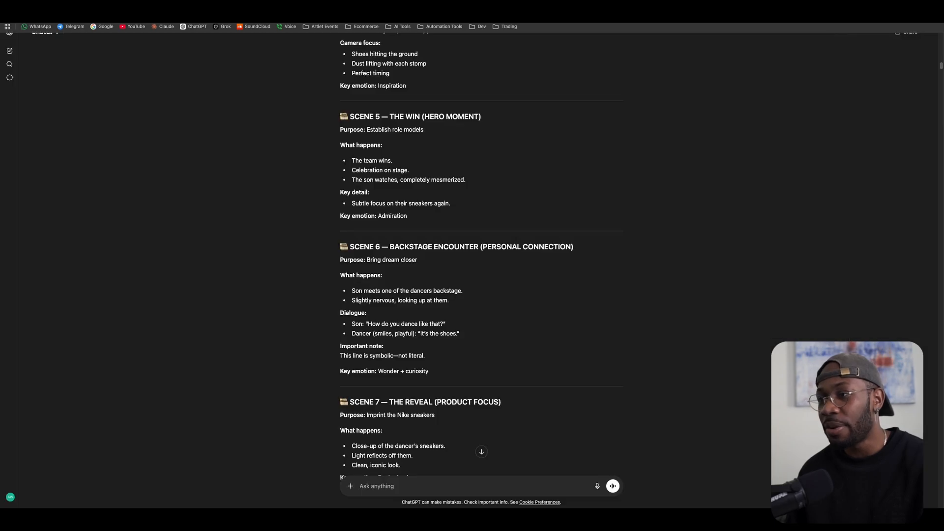
pyautogui.scroll(-10, 600, 231)
pyautogui.rightClick(599, 232)
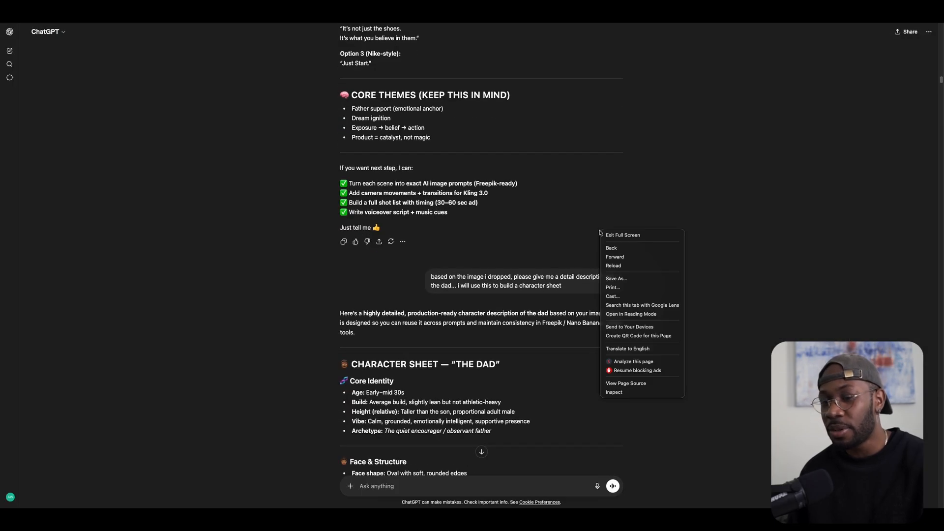
pyautogui.click(550, 227)
pyautogui.scroll(10, 550, 227)
pyautogui.moveTo(450, 218); pyautogui.dragTo(542, 220)
pyautogui.click(584, 220)
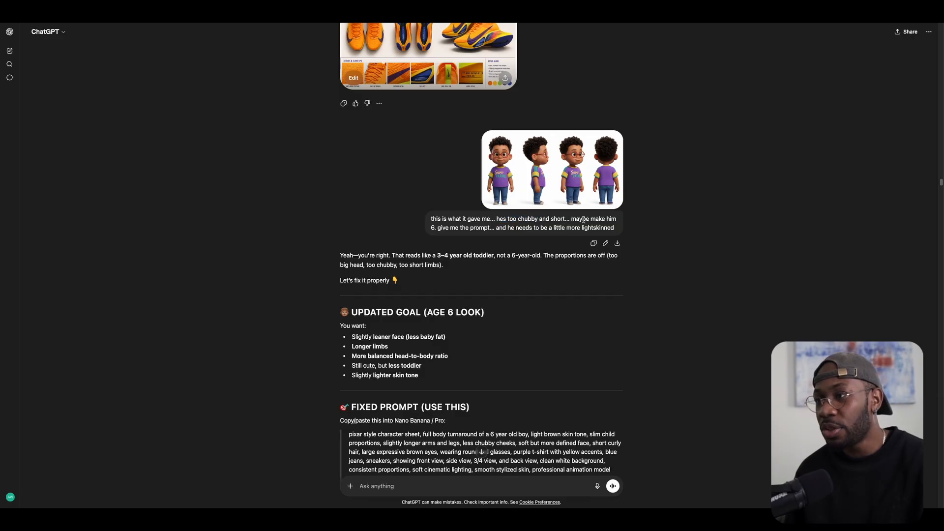
pyautogui.moveTo(445, 228); pyautogui.dragTo(588, 228)
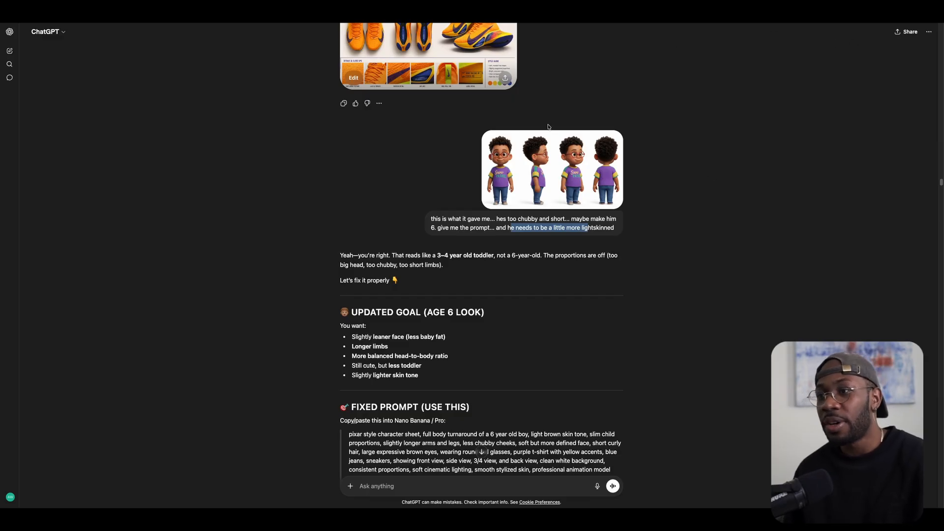
pyautogui.scroll(-3, 606, 185)
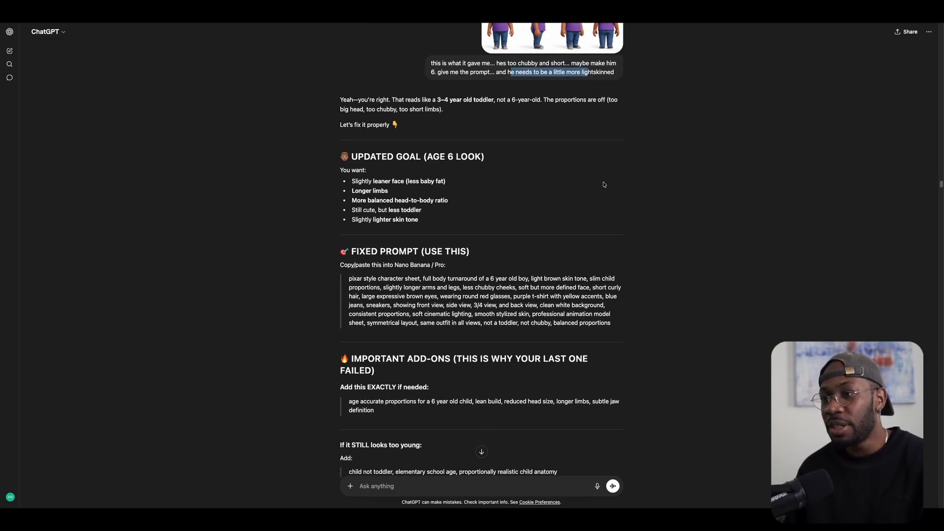
pyautogui.scroll(-3, 604, 185)
pyautogui.scroll(1, 778, 107)
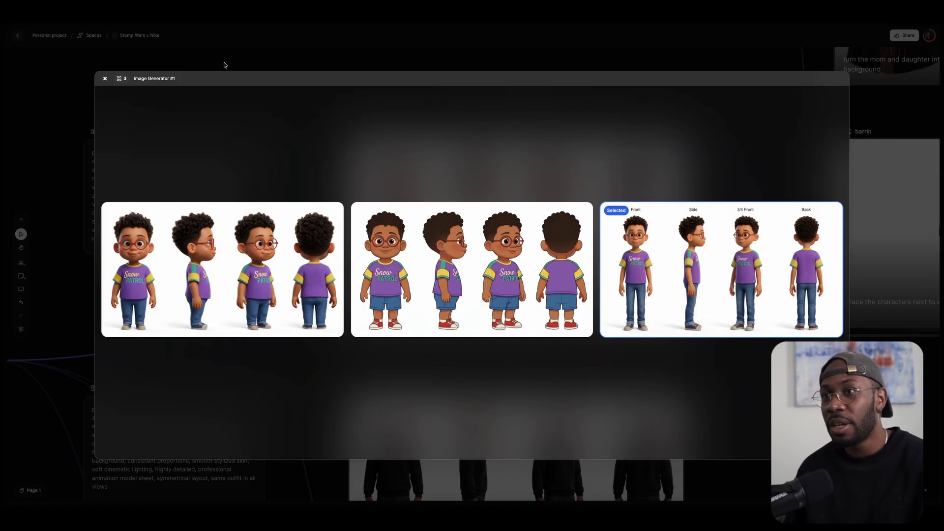
# Close the gallery, select the boy's prompt Text #2, and pan to the character sheets.
pyautogui.click(282, 48)
pyautogui.click(198, 194)
pyautogui.click(120, 168)
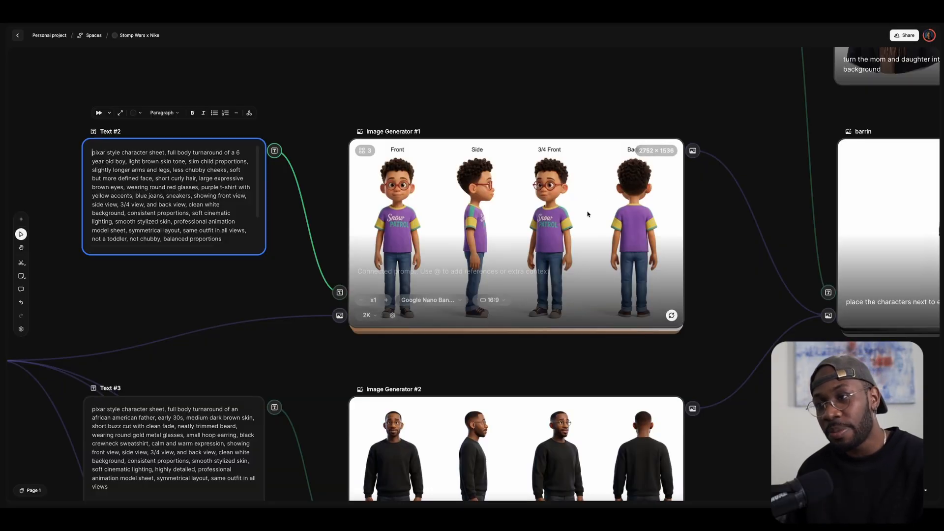
pyautogui.moveTo(729, 244); pyautogui.dragTo(585, 174)
pyautogui.scroll(2, 605, 215)
pyautogui.scroll(-4, 604, 215)
pyautogui.moveTo(678, 297); pyautogui.dragTo(498, 310)
pyautogui.moveTo(411, 163); pyautogui.dragTo(463, 213)
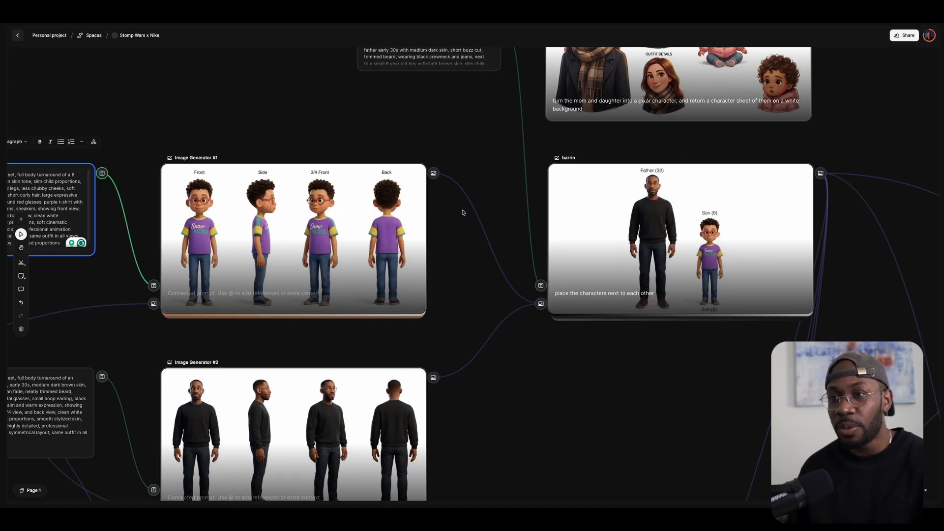
# Open Image Generator #1's model list and close it without changing the model.
pyautogui.scroll(2, 418, 238)
pyautogui.hscroll(-2, 418, 238)
pyautogui.click(311, 212)
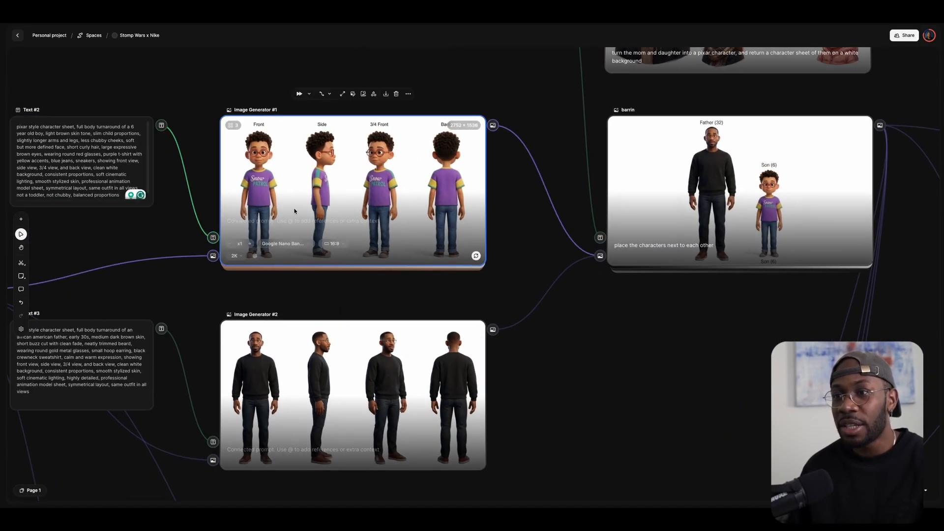
pyautogui.click(282, 244)
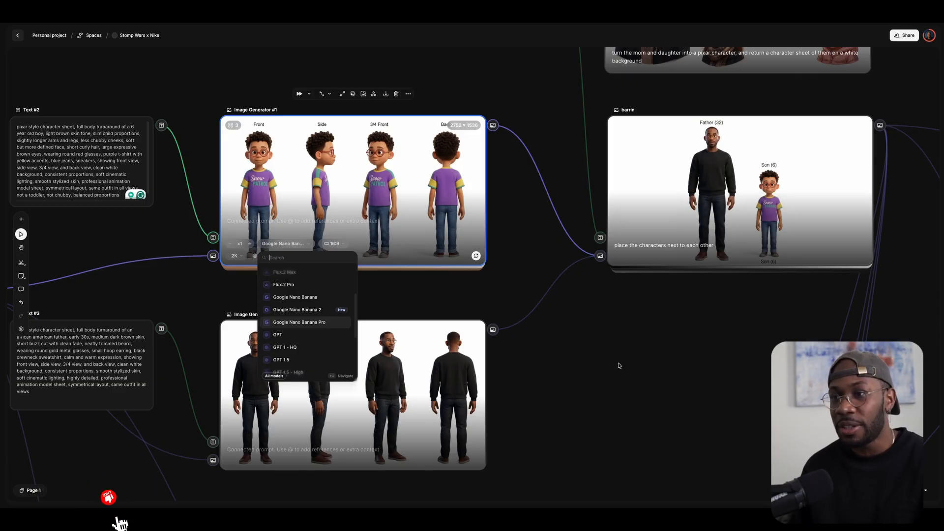
pyautogui.moveTo(619, 365); pyautogui.dragTo(589, 371)
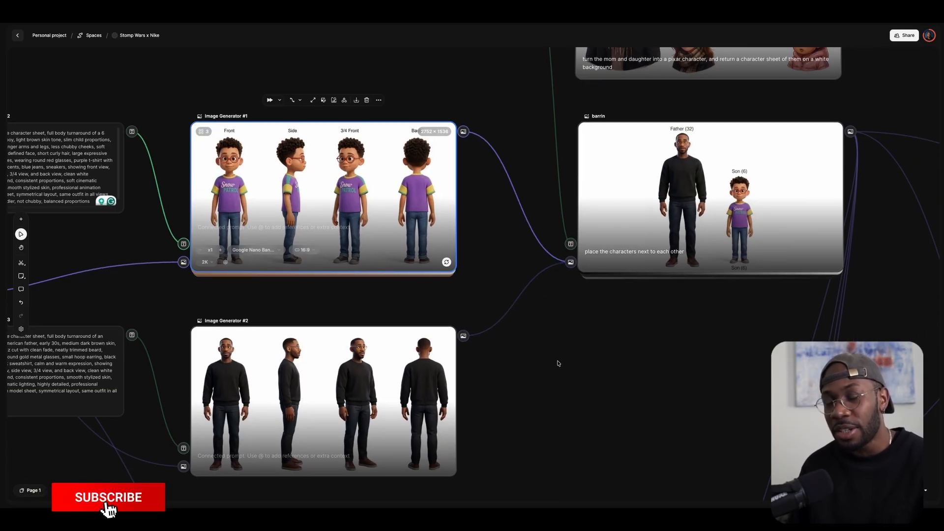
pyautogui.moveTo(639, 347); pyautogui.dragTo(535, 398)
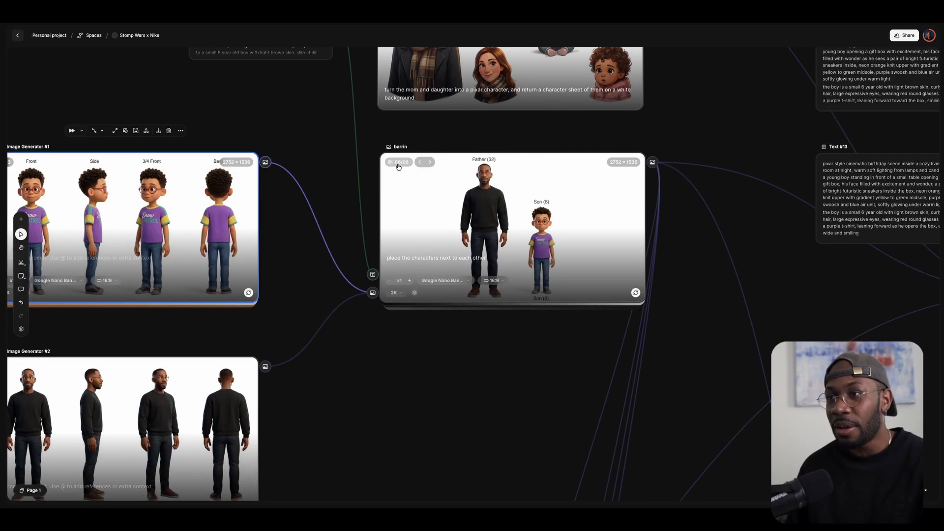
# View barrin's six father-and-son images, then close the gallery.
pyautogui.click(398, 164)
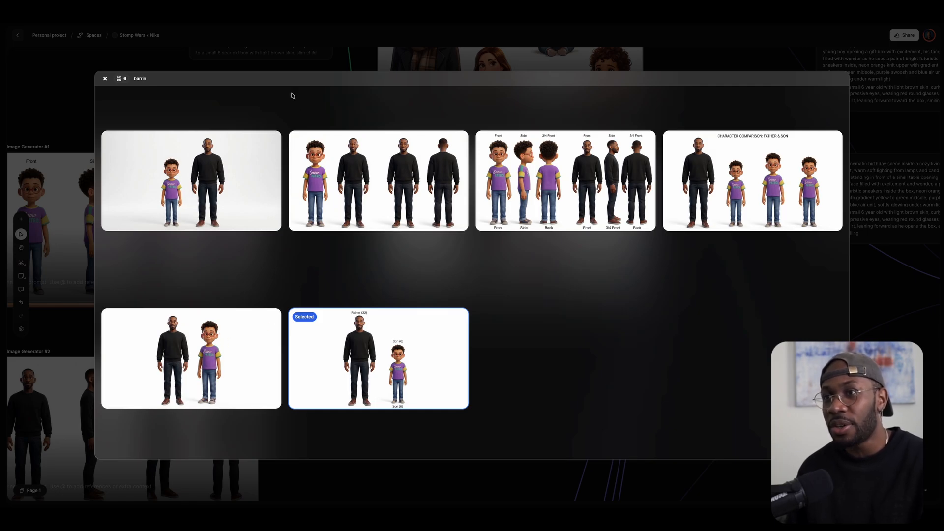
pyautogui.click(281, 62)
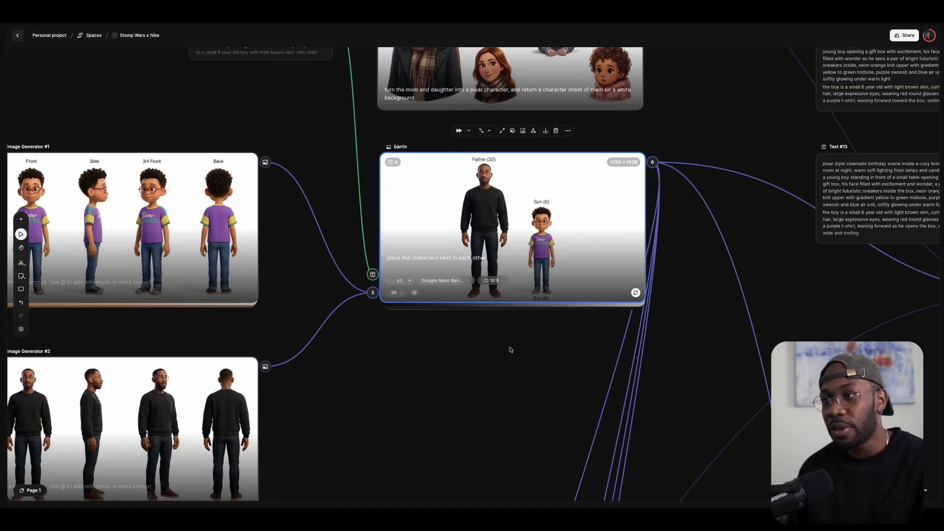
pyautogui.hscroll(1, 508, 376)
pyautogui.hscroll(2, 508, 376)
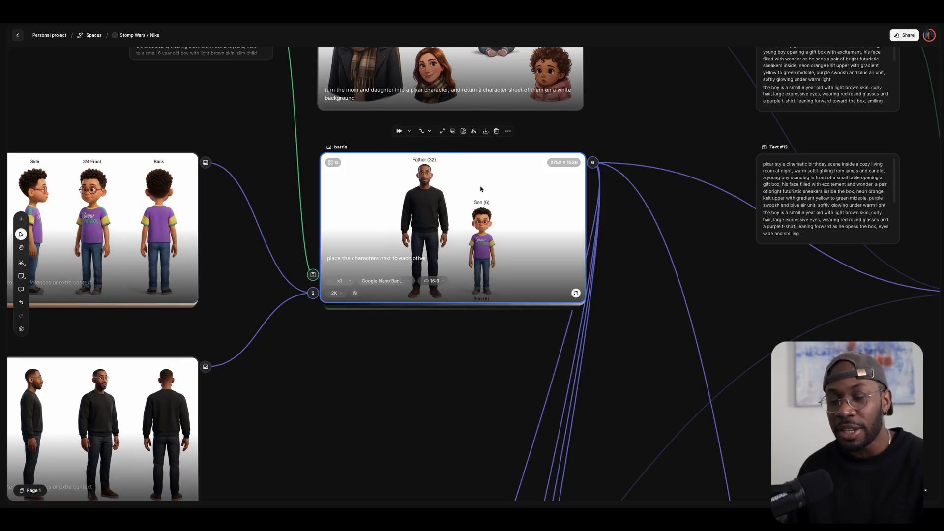
pyautogui.moveTo(635, 242); pyautogui.dragTo(607, 250)
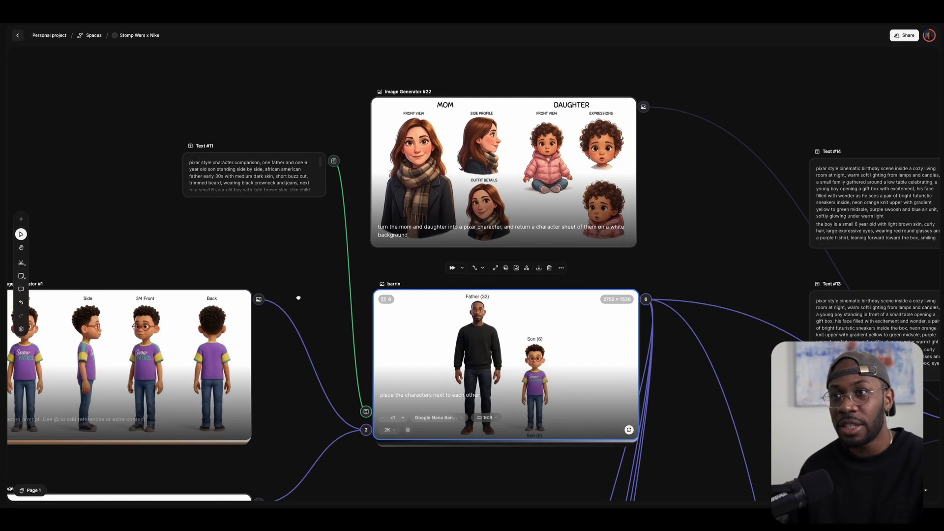
pyautogui.scroll(5, 218, 171)
pyautogui.hscroll(-3, 218, 171)
# Resize Text #11 taller so its whole father-and-son prompt shows.
pyautogui.click(312, 202)
pyautogui.moveTo(342, 202); pyautogui.dragTo(354, 303)
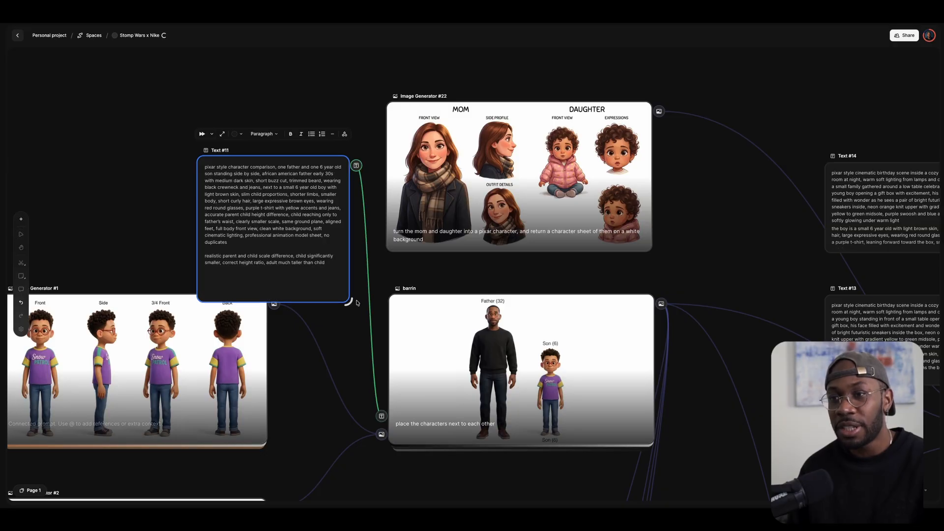
pyautogui.scroll(-4, 346, 317)
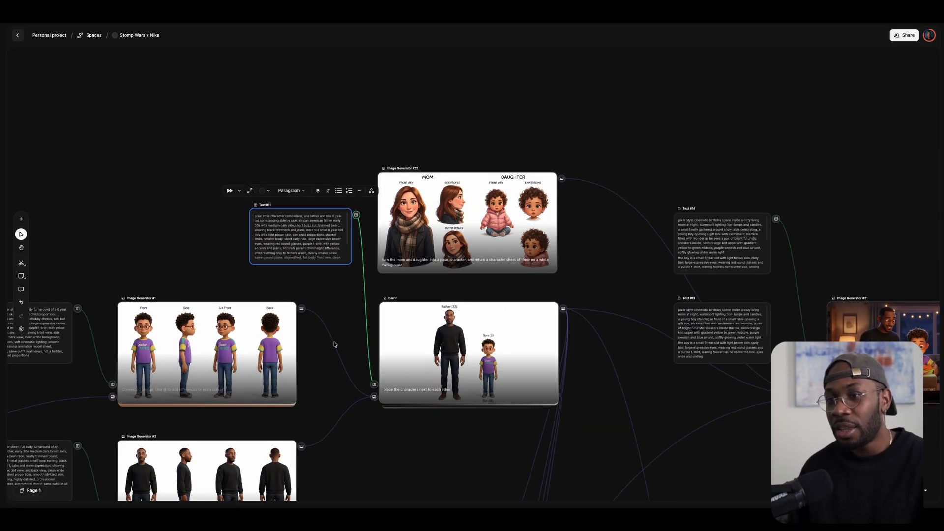
pyautogui.moveTo(352, 448); pyautogui.dragTo(434, 158)
pyautogui.moveTo(417, 305); pyautogui.dragTo(395, 150)
pyautogui.moveTo(462, 316); pyautogui.dragTo(476, 289)
# Center the kids node on the canvas and select it, then the nike shoe node.
pyautogui.scroll(5, 310, 196)
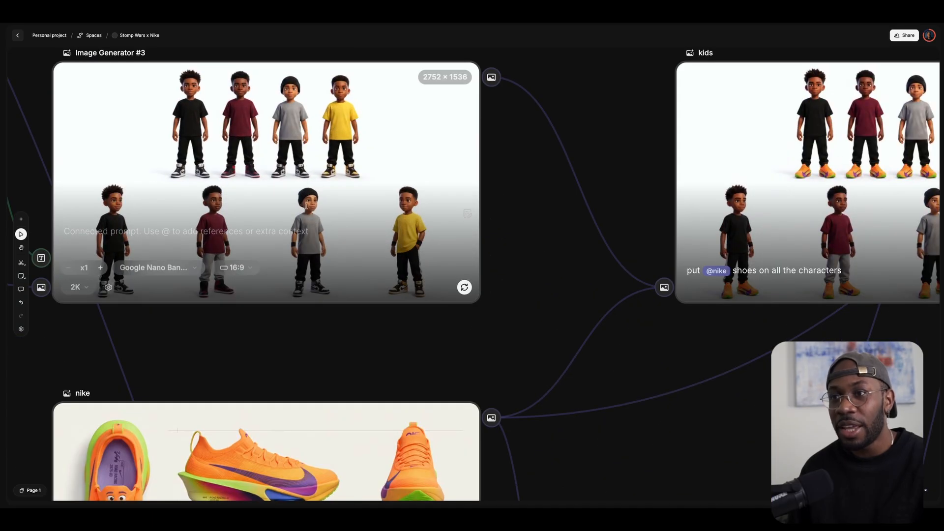
pyautogui.moveTo(541, 450); pyautogui.dragTo(287, 330)
pyautogui.scroll(1, 447, 249)
pyautogui.scroll(-3, 441, 252)
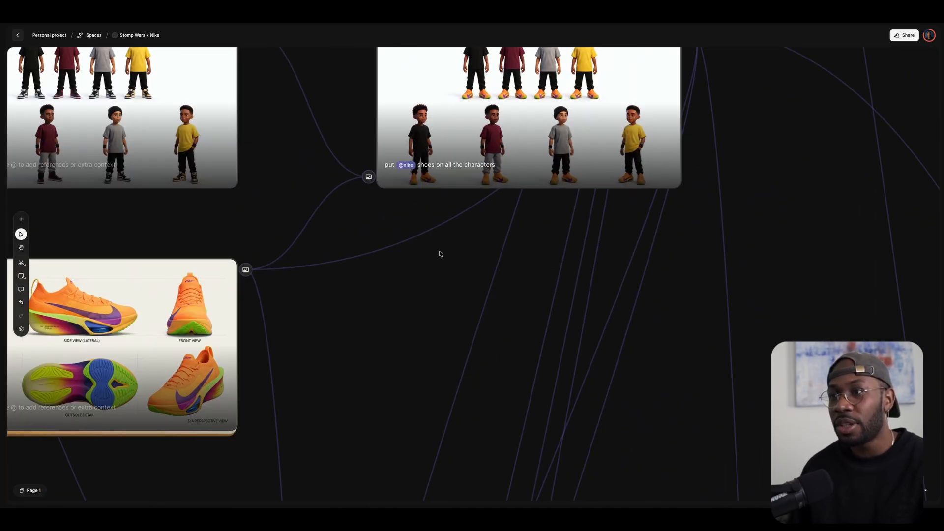
pyautogui.moveTo(429, 269); pyautogui.dragTo(366, 348)
pyautogui.scroll(-1, 279, 300)
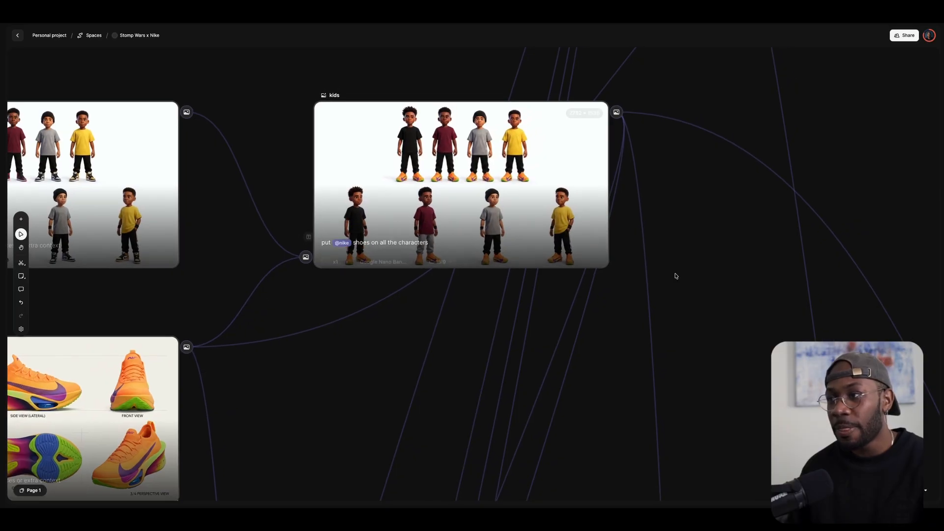
pyautogui.moveTo(676, 273); pyautogui.dragTo(632, 316)
pyautogui.click(333, 265)
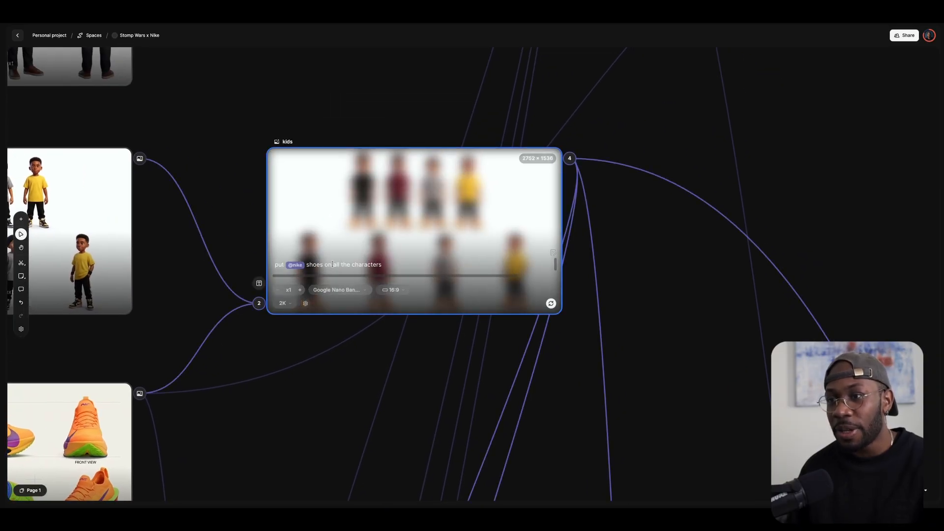
pyautogui.moveTo(221, 168); pyautogui.dragTo(575, 113)
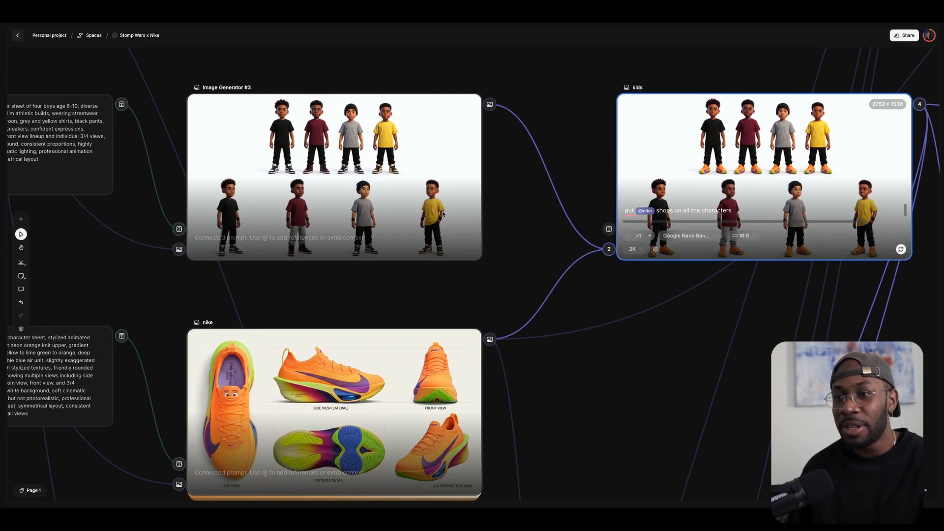
pyautogui.click(212, 322)
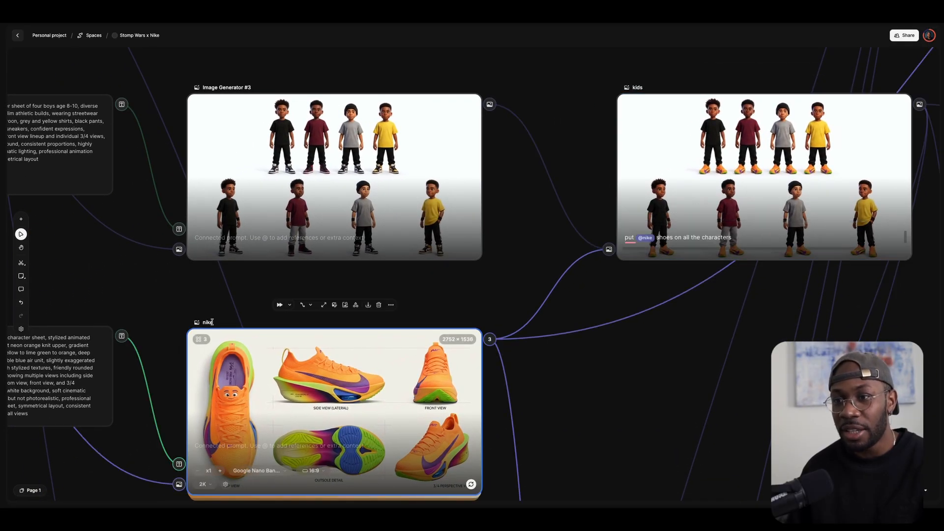
# Clear the Image Generator #3 title so the node reads 'Image Generator'.
pyautogui.click(241, 88)
pyautogui.doubleClick(242, 88)
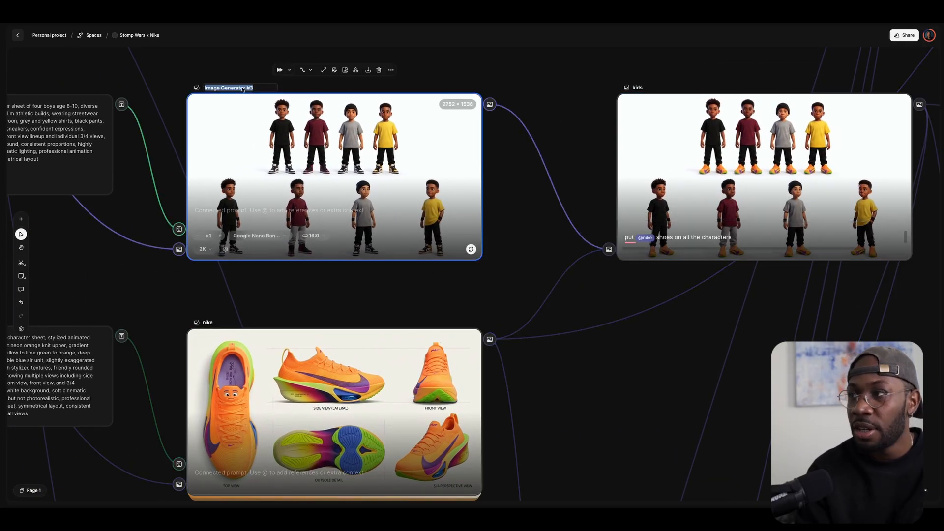
pyautogui.write('kids 2')
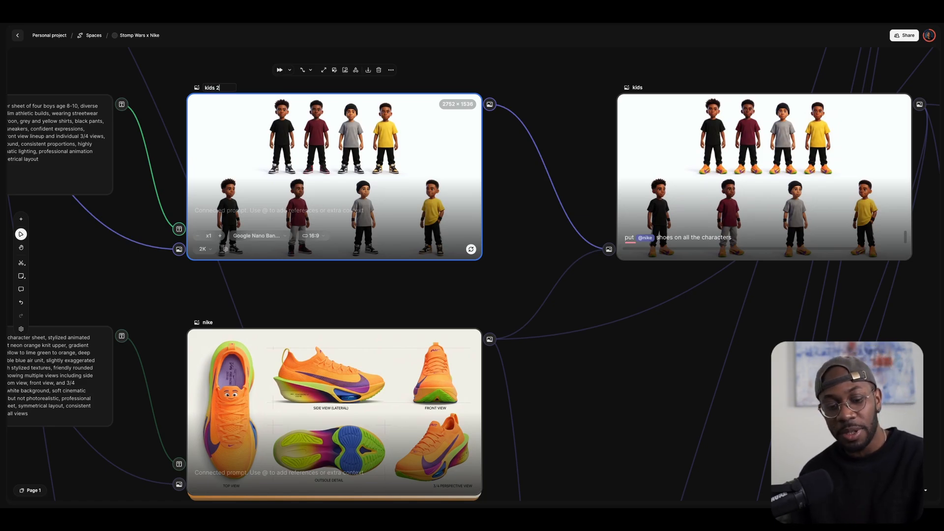
pyautogui.press('super+a')
pyautogui.press('BackSpace')
pyautogui.click(516, 255)
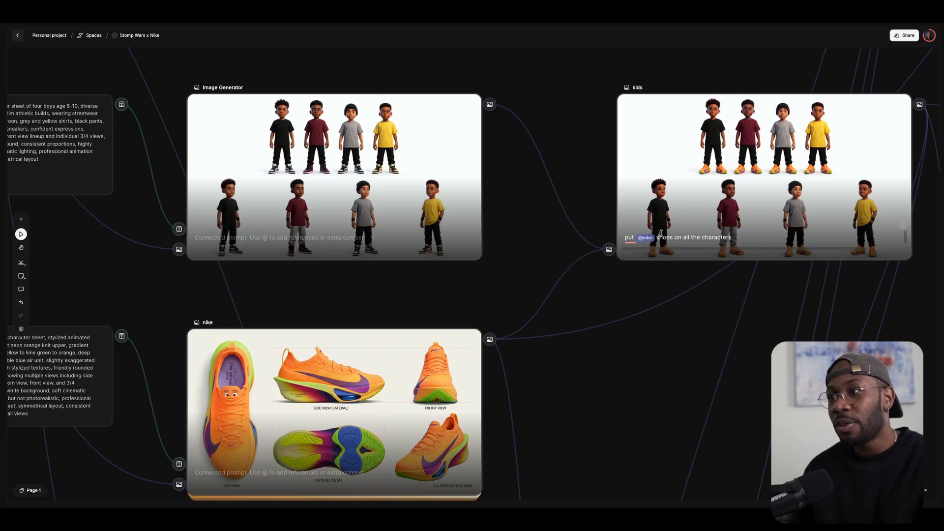
# Zoom in on the kids sheet wearing Nike shoes, then zoom out to the storyboard scene rows.
pyautogui.hscroll(1, 713, 213)
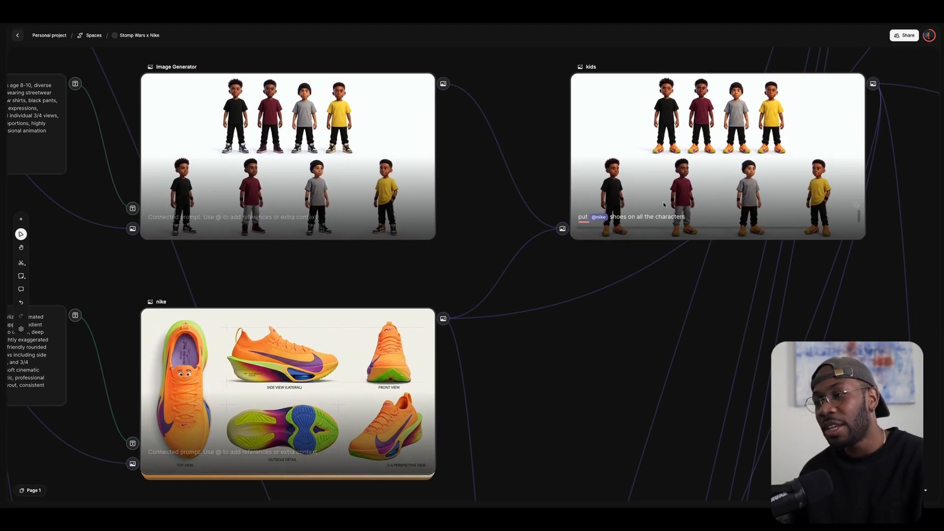
pyautogui.scroll(-3, 353, 325)
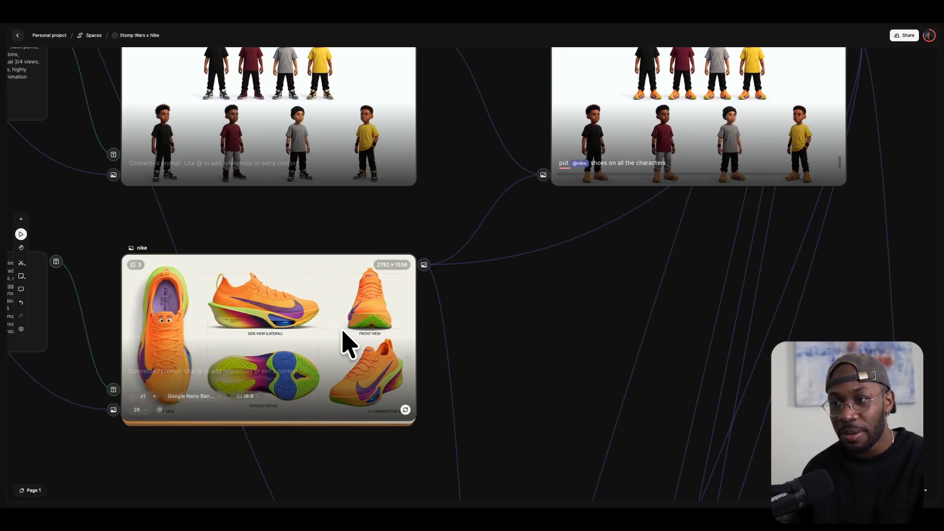
pyautogui.hscroll(5, 790, 183)
pyautogui.scroll(2, 790, 183)
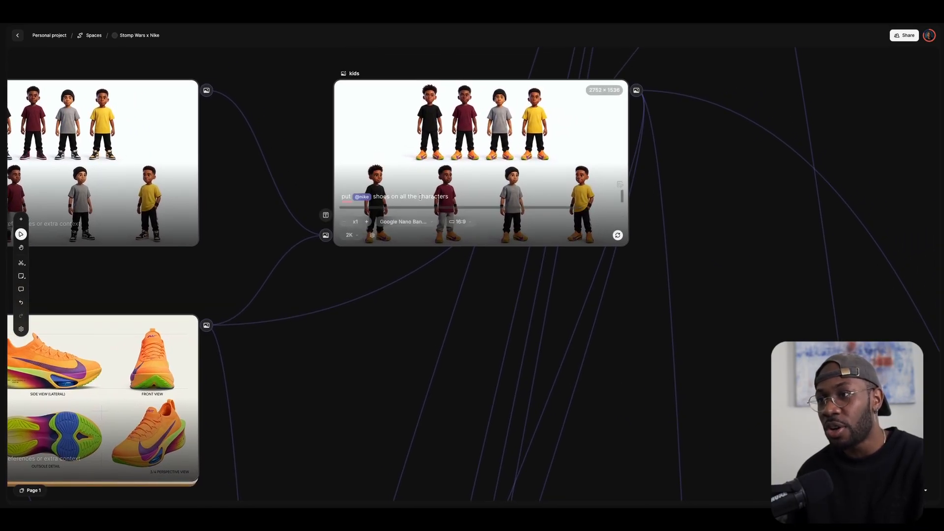
pyautogui.scroll(5, 541, 163)
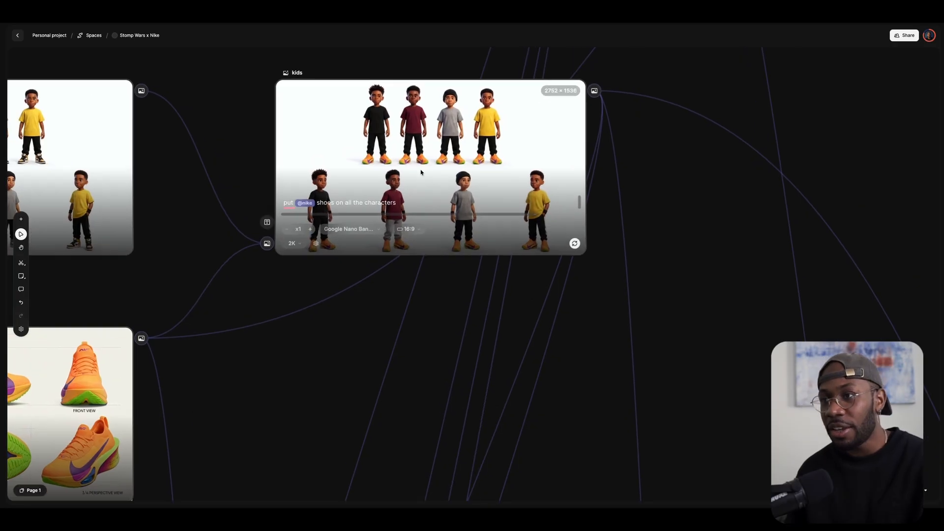
pyautogui.scroll(3, 421, 172)
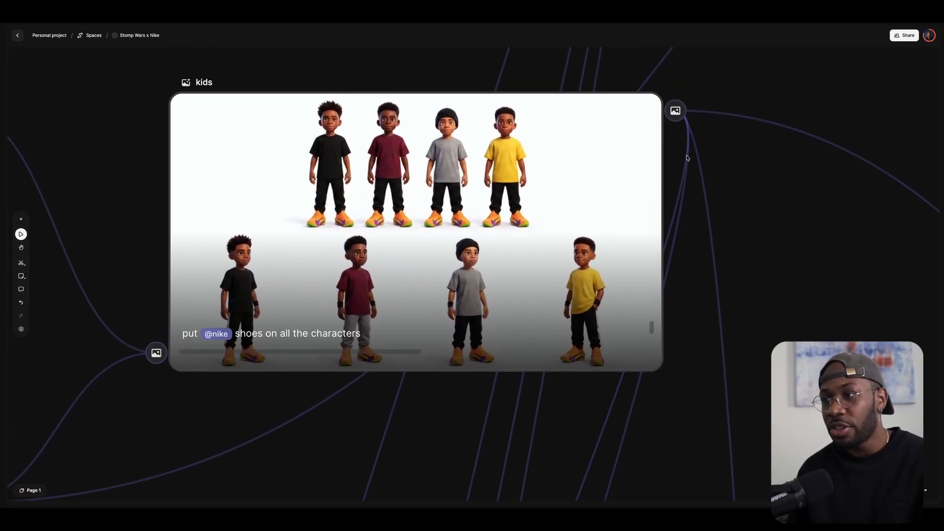
pyautogui.scroll(-8, 523, 232)
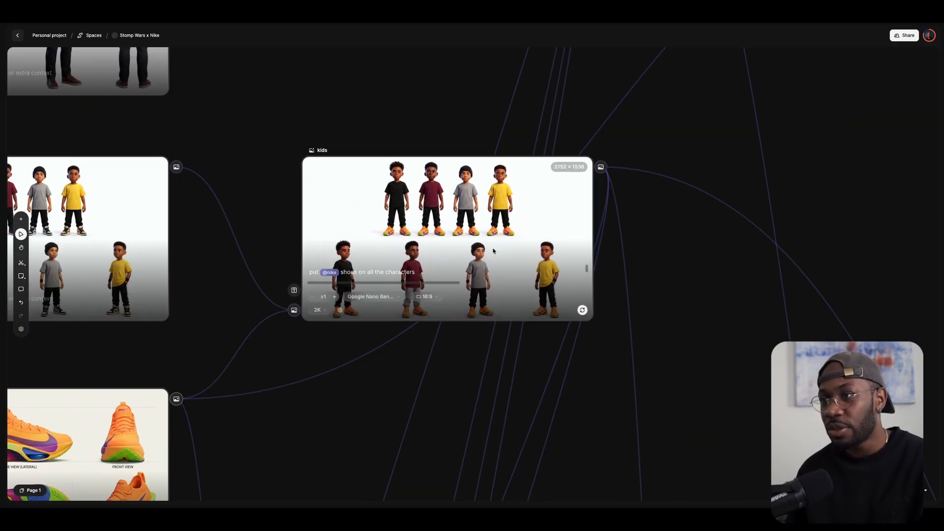
pyautogui.scroll(3, 264, 194)
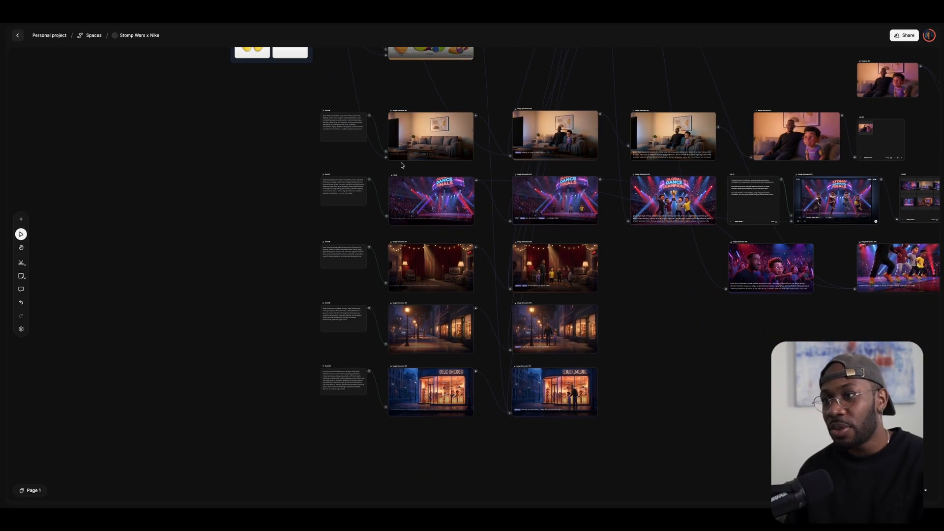
# Pan across the living room and stage scene rows.
pyautogui.scroll(4, 400, 164)
pyautogui.moveTo(466, 185); pyautogui.dragTo(439, 259)
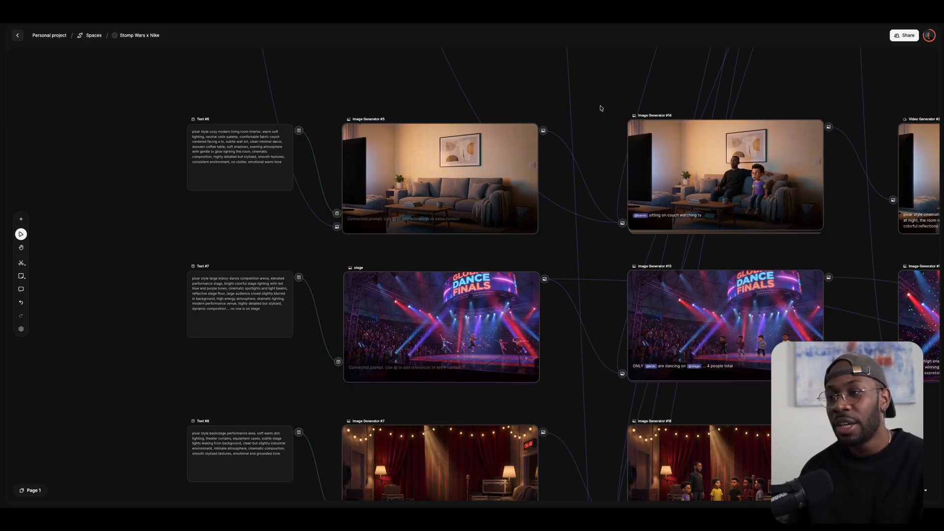
pyautogui.scroll(-4, 259, 176)
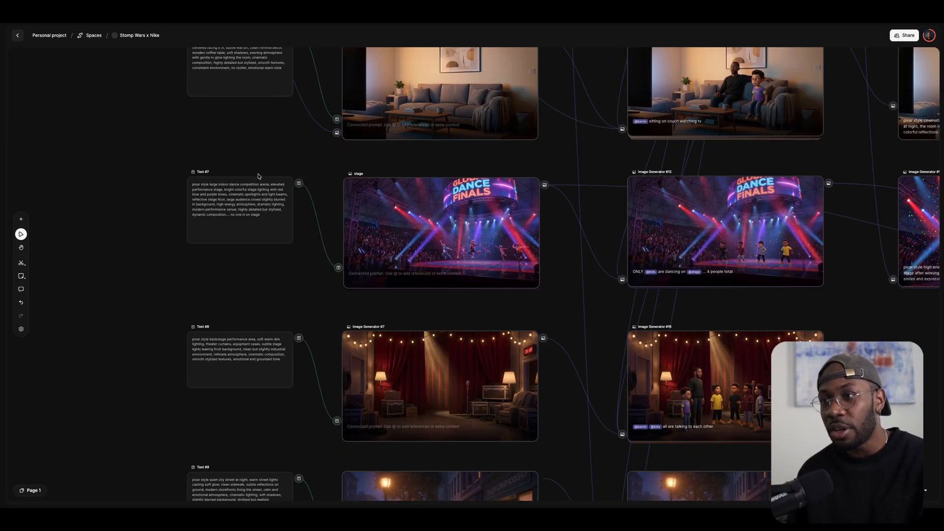
pyautogui.scroll(5, 259, 176)
pyautogui.scroll(-3, 293, 190)
pyautogui.moveTo(245, 287); pyautogui.dragTo(304, 115)
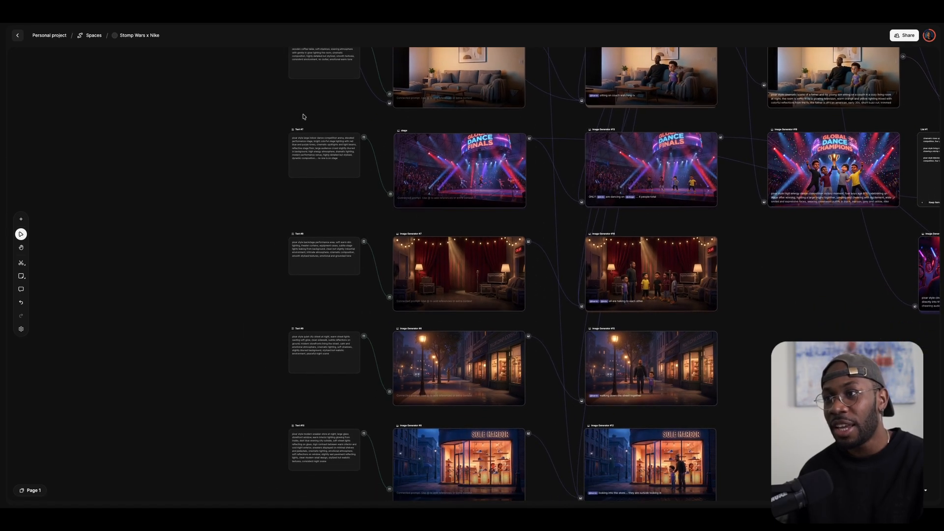
pyautogui.scroll(1, 453, 88)
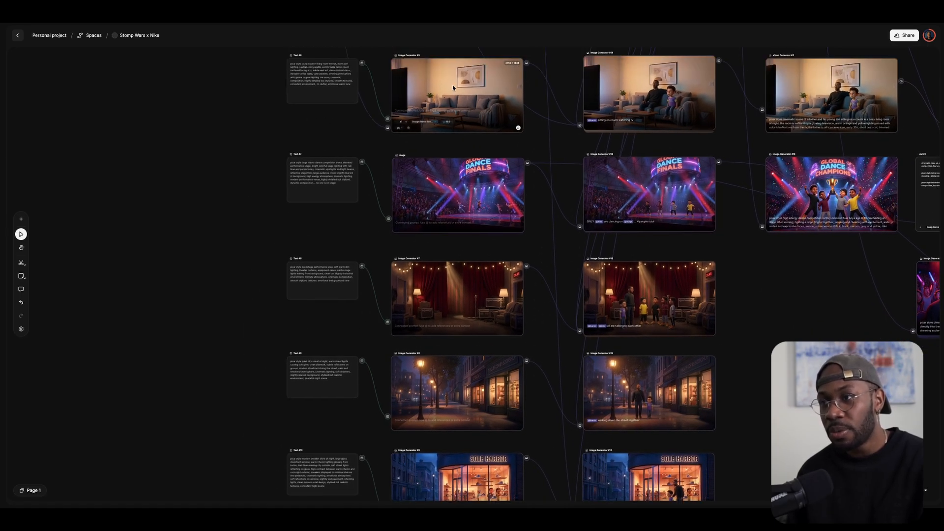
# Select the backstage, street and store scene nodes, Image Generators #7, #8 and #9.
pyautogui.click(423, 308)
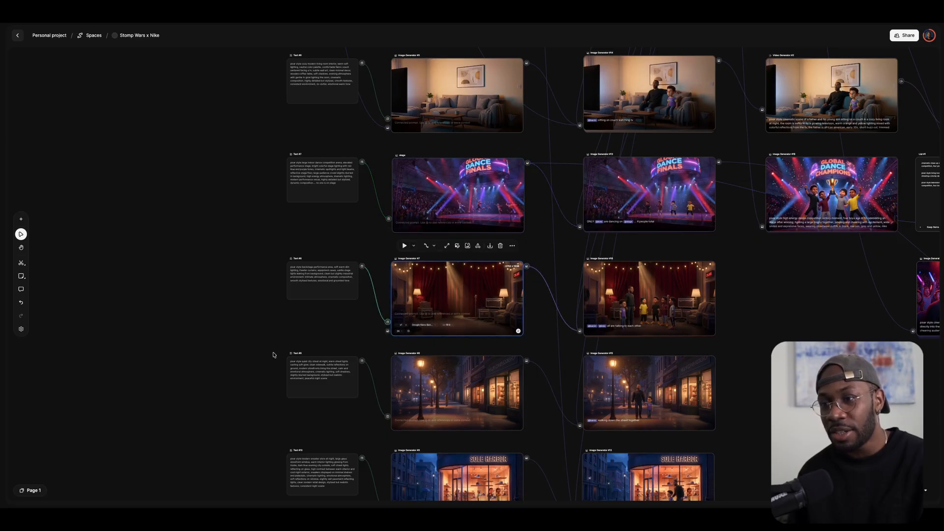
pyautogui.scroll(-5, 261, 242)
pyautogui.click(426, 280)
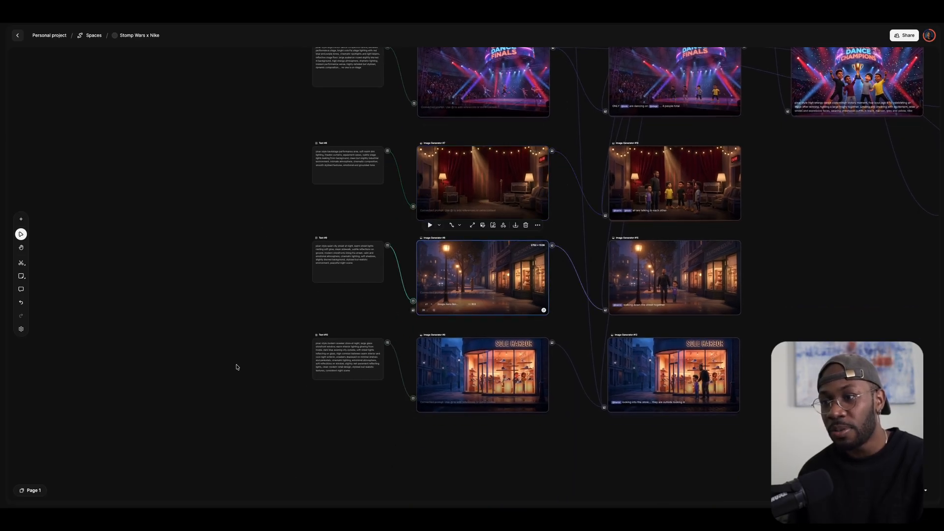
pyautogui.scroll(-3, 295, 344)
pyautogui.click(450, 300)
# Bring the street and store scenes closer and check Image Generator #8's model list unchanged.
pyautogui.moveTo(360, 378); pyautogui.dragTo(244, 391)
pyautogui.scroll(4, 236, 124)
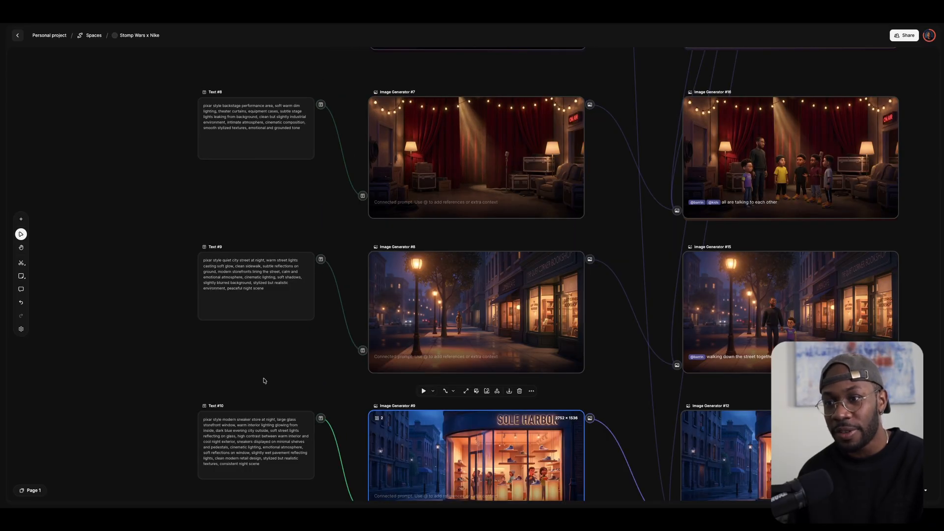
pyautogui.moveTo(274, 383); pyautogui.dragTo(206, 337)
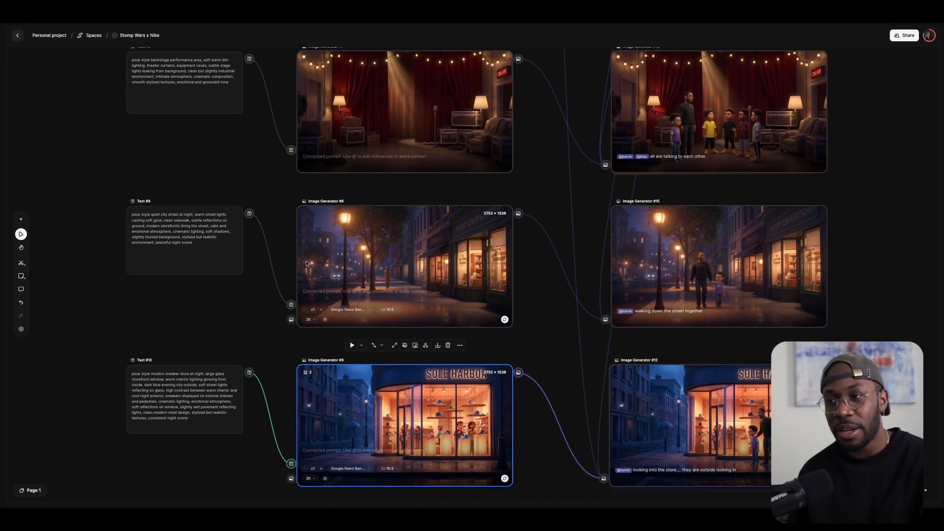
pyautogui.click(350, 309)
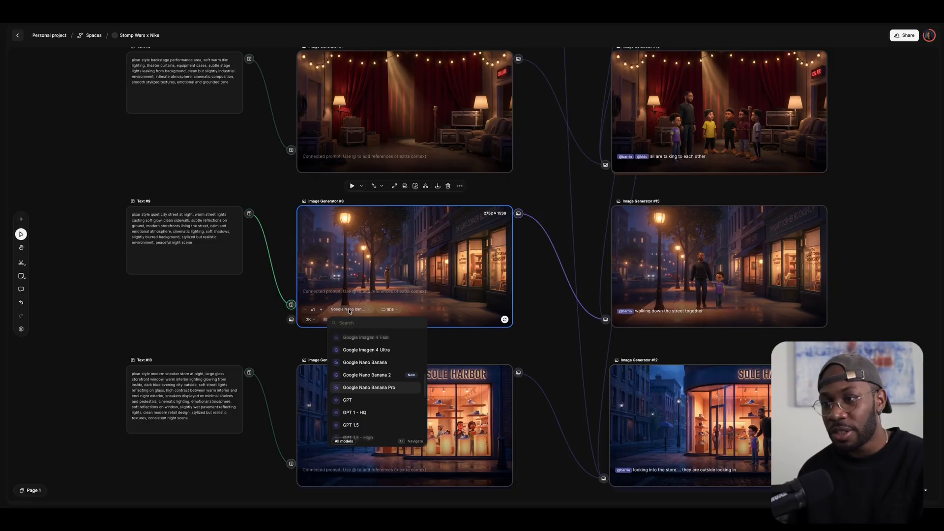
pyautogui.click(547, 206)
pyautogui.moveTo(552, 195); pyautogui.dragTo(545, 219)
# Zoom out across the wider scene graph back to the character-sheet nodes.
pyautogui.scroll(-2, 534, 168)
pyautogui.scroll(-2, 542, 167)
pyautogui.moveTo(546, 165); pyautogui.dragTo(379, 254)
pyautogui.scroll(-3, 380, 252)
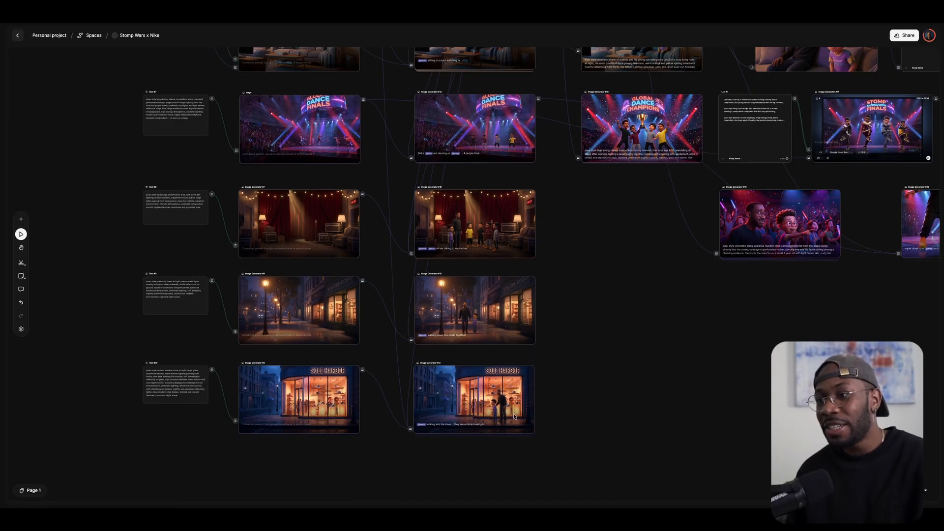
pyautogui.scroll(8, 521, 410)
pyautogui.scroll(-3, 716, 414)
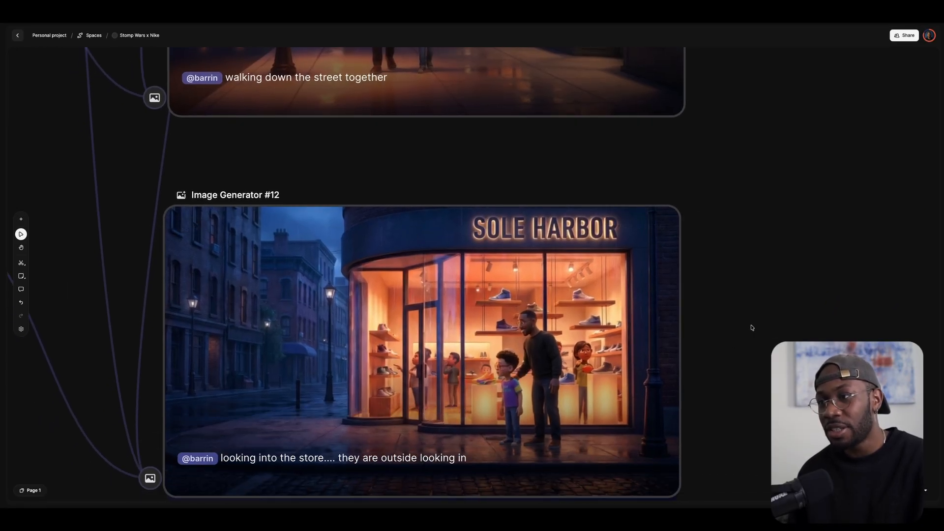
pyautogui.scroll(-6, 703, 302)
pyautogui.scroll(3, 666, 316)
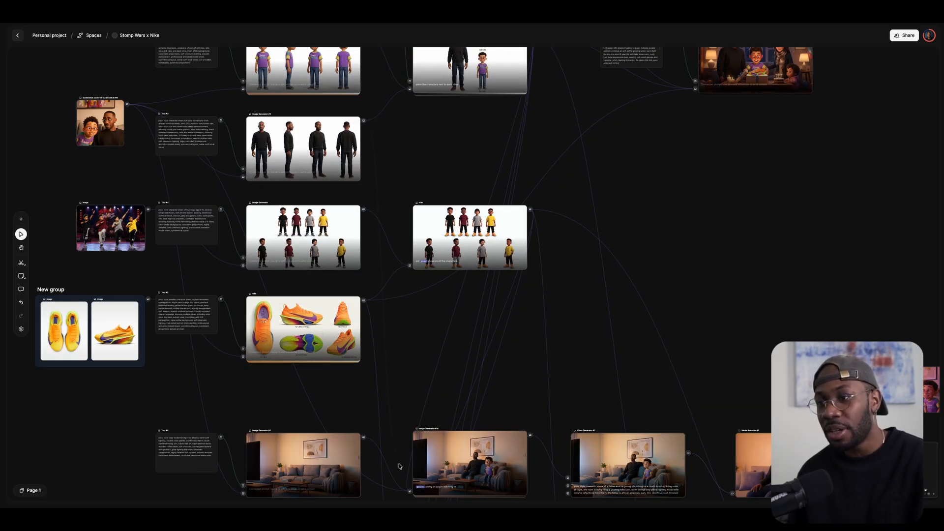
# Pan from the family sheets past the kids and Nike nodes down to the scene rows.
pyautogui.scroll(-3, 399, 466)
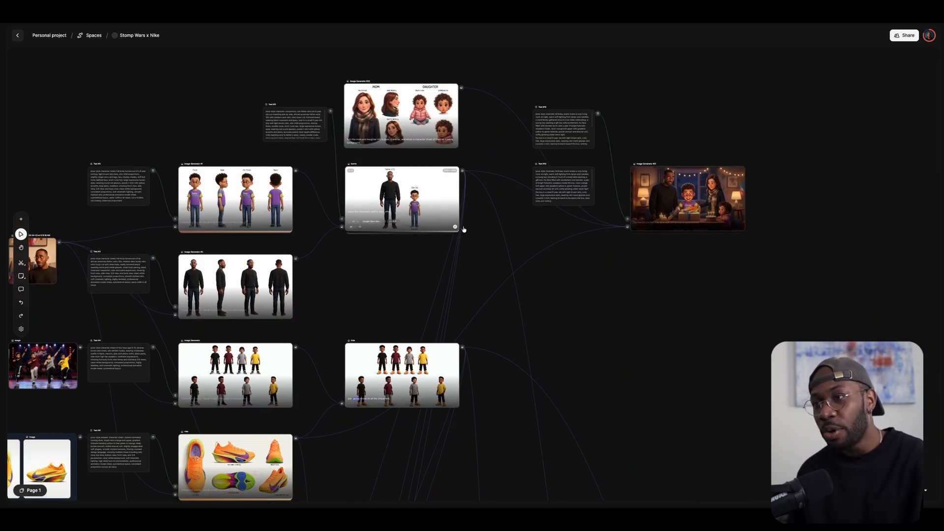
pyautogui.moveTo(490, 227); pyautogui.dragTo(441, 219)
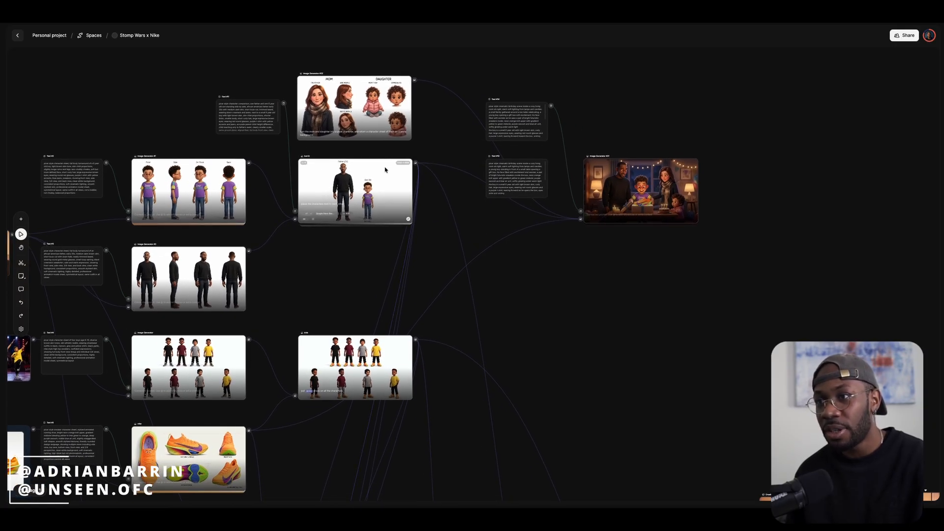
pyautogui.scroll(3, 385, 169)
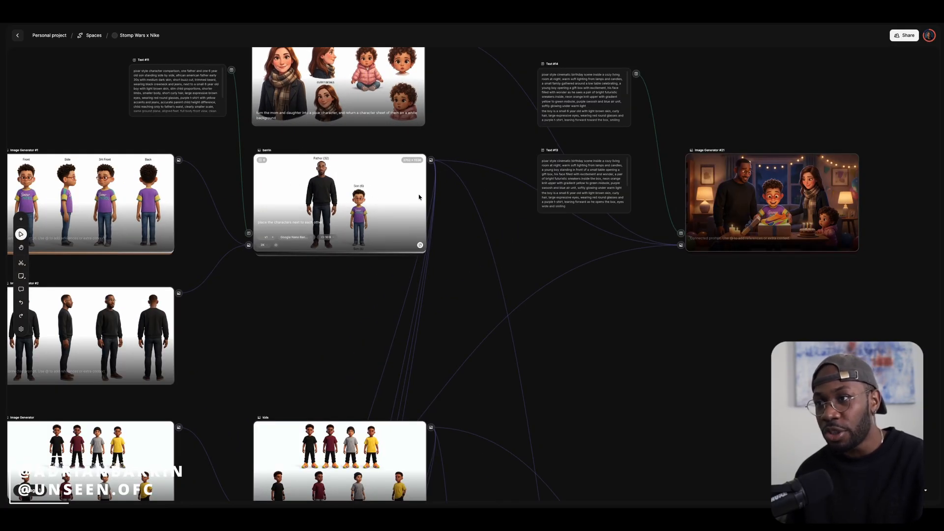
pyautogui.moveTo(447, 284); pyautogui.dragTo(467, 152)
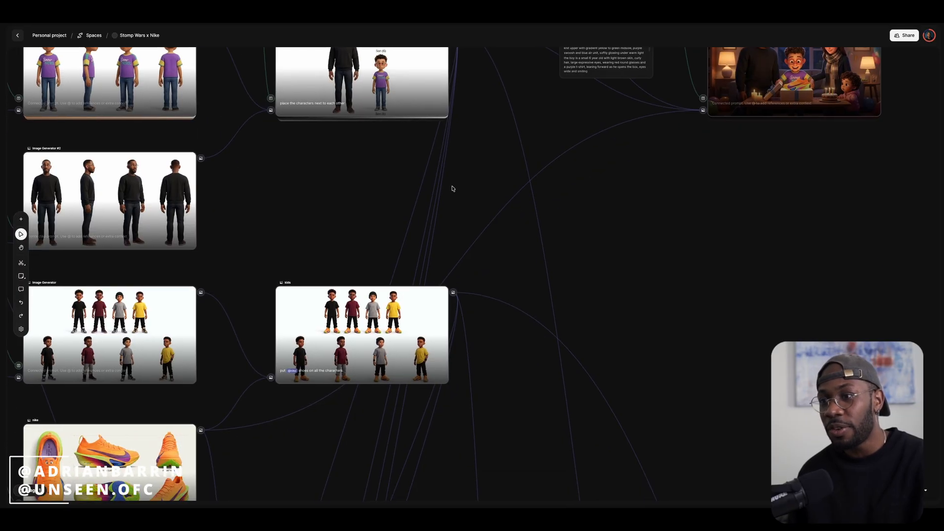
pyautogui.moveTo(304, 430); pyautogui.dragTo(350, 170)
pyautogui.moveTo(289, 377); pyautogui.dragTo(336, 166)
pyautogui.moveTo(334, 339); pyautogui.dragTo(369, 251)
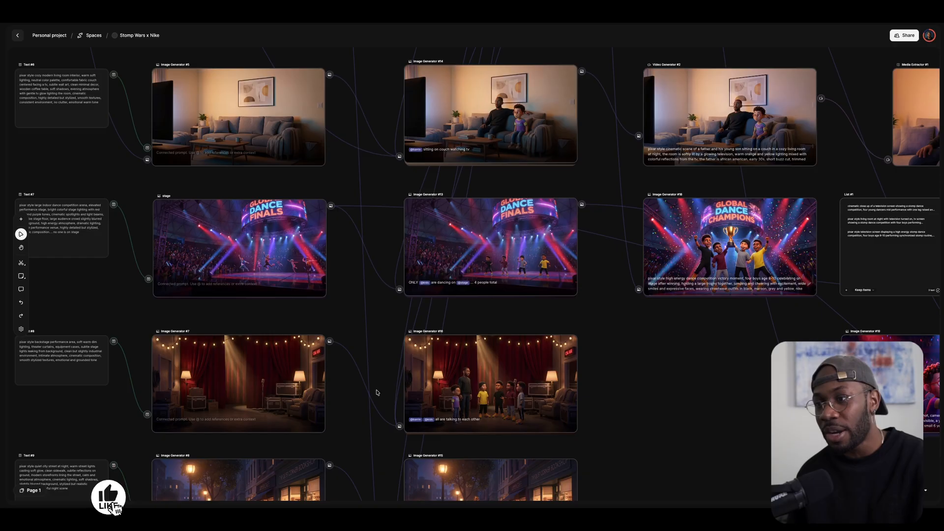
pyautogui.moveTo(377, 392); pyautogui.dragTo(370, 226)
pyautogui.scroll(-5, 473, 290)
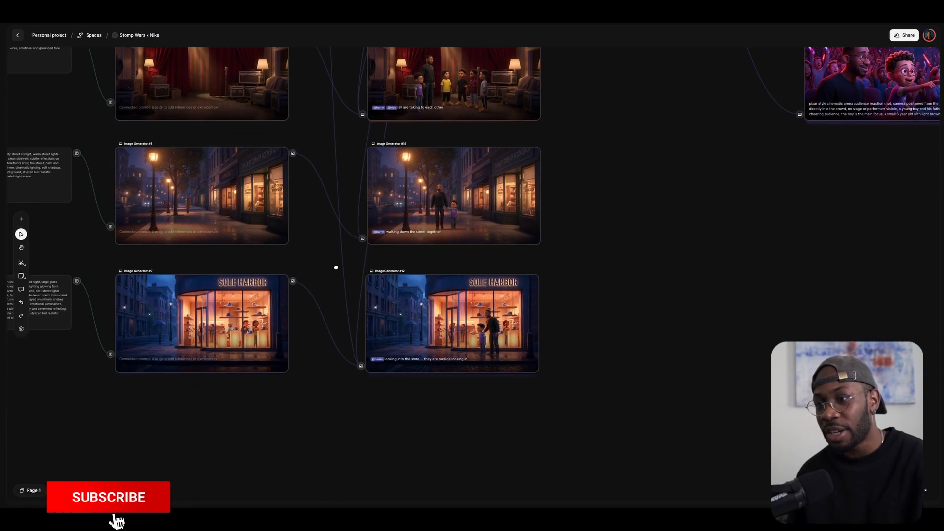
pyautogui.scroll(5, 473, 290)
pyautogui.scroll(8, 446, 238)
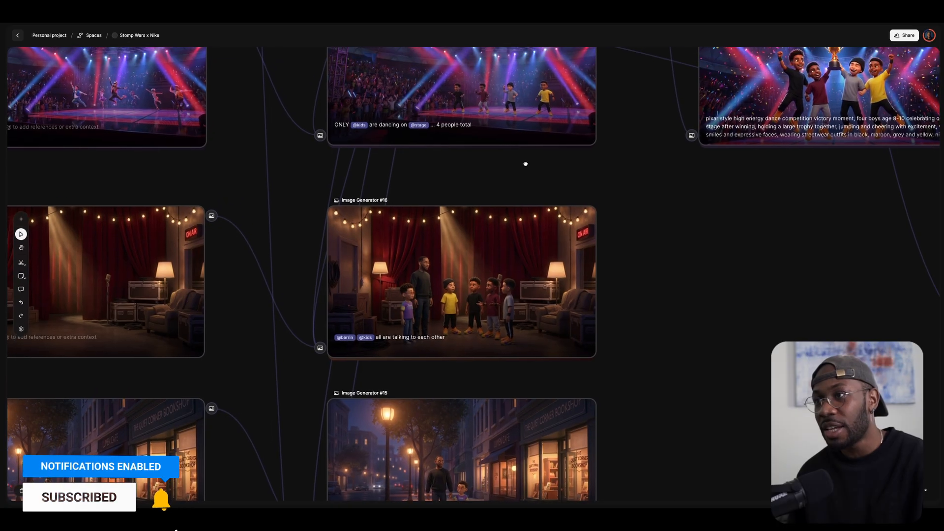
pyautogui.scroll(2, 525, 168)
pyautogui.scroll(-1, 524, 167)
pyautogui.scroll(3, 630, 274)
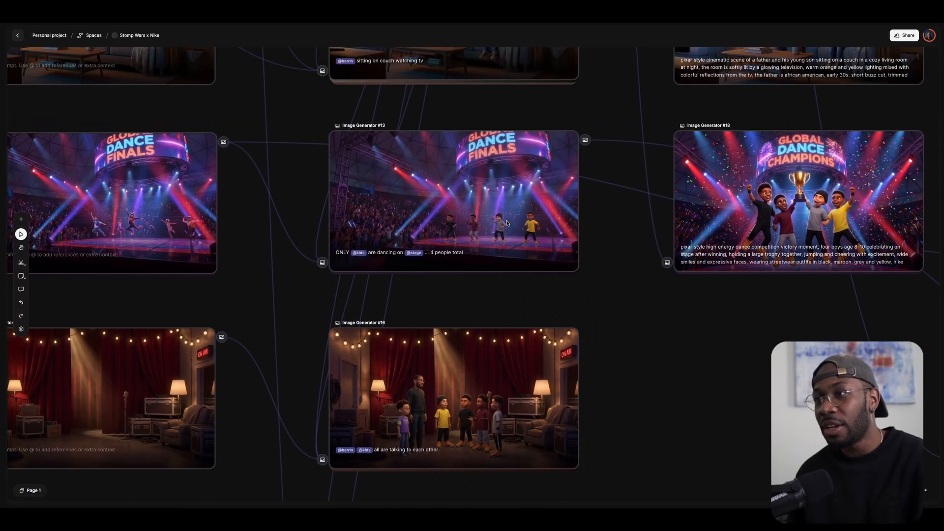
pyautogui.scroll(5, 449, 202)
pyautogui.scroll(-2, 280, 202)
pyautogui.moveTo(257, 194); pyautogui.dragTo(376, 187)
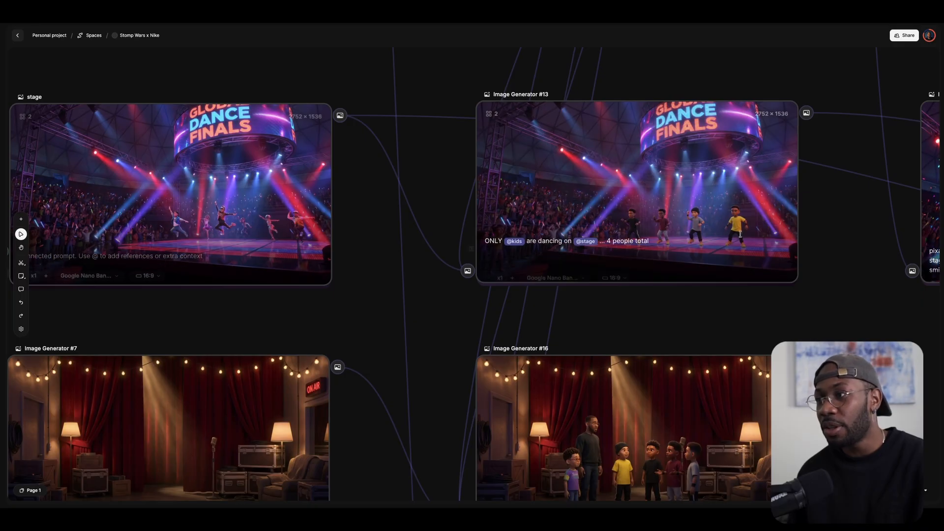
pyautogui.scroll(-4, 442, 202)
pyautogui.moveTo(710, 104); pyautogui.dragTo(463, 262)
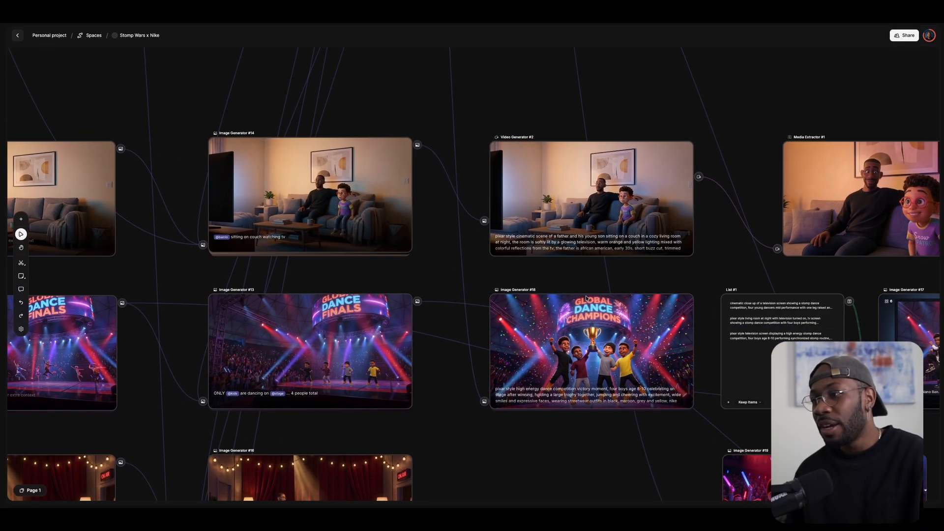
pyautogui.moveTo(659, 266); pyautogui.dragTo(509, 267)
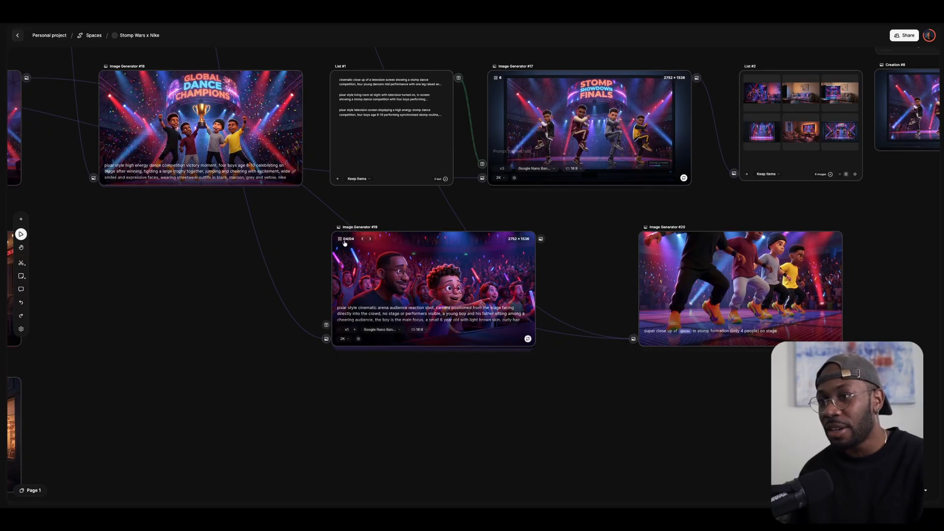
# View Image Generator #19's gallery of four father-and-son audience-reaction images.
pyautogui.click(344, 241)
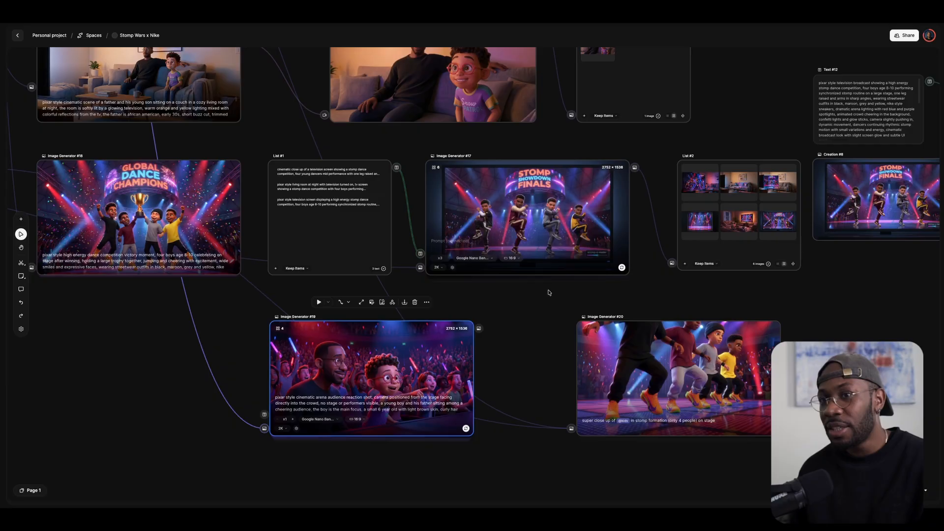
pyautogui.moveTo(550, 291); pyautogui.dragTo(528, 325)
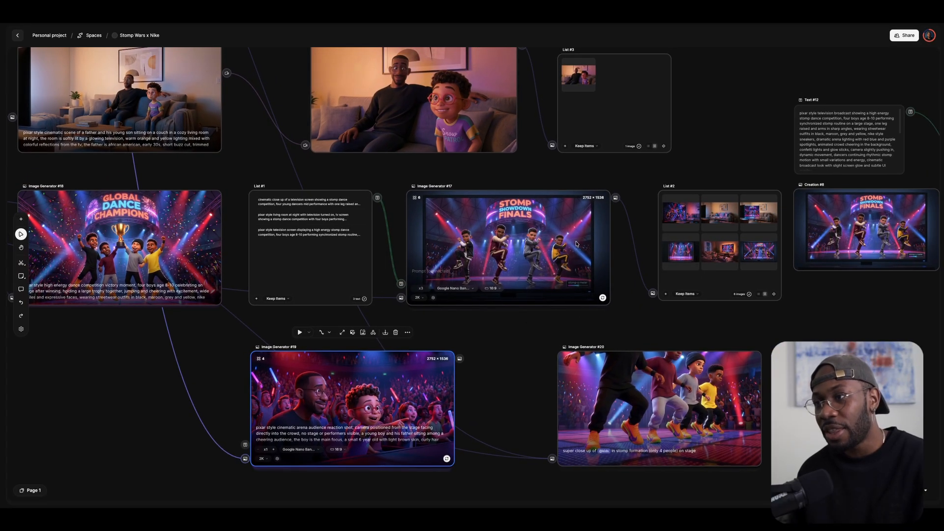
# Move the canvas from List #1 past the living room video nodes to Image Generators #19 and #20.
pyautogui.moveTo(851, 333); pyautogui.dragTo(806, 273)
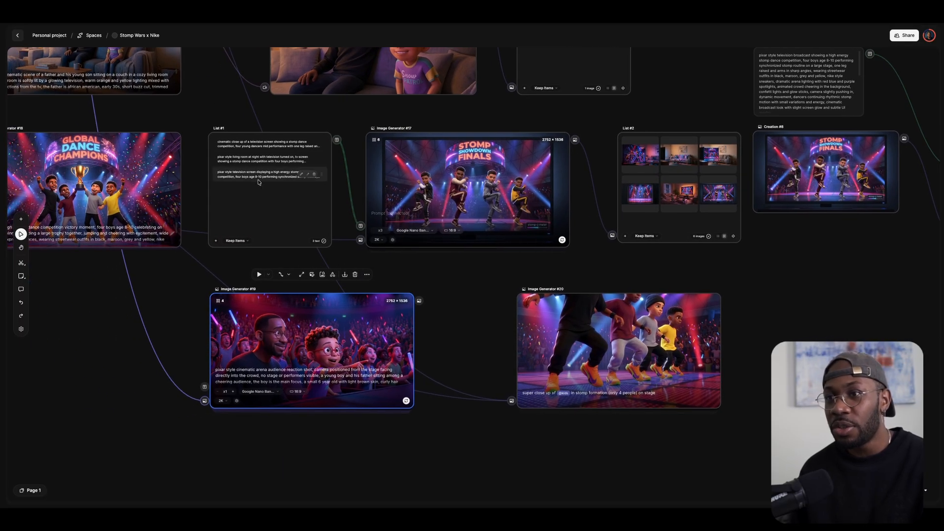
pyautogui.scroll(1, 228, 165)
pyautogui.scroll(3, 228, 165)
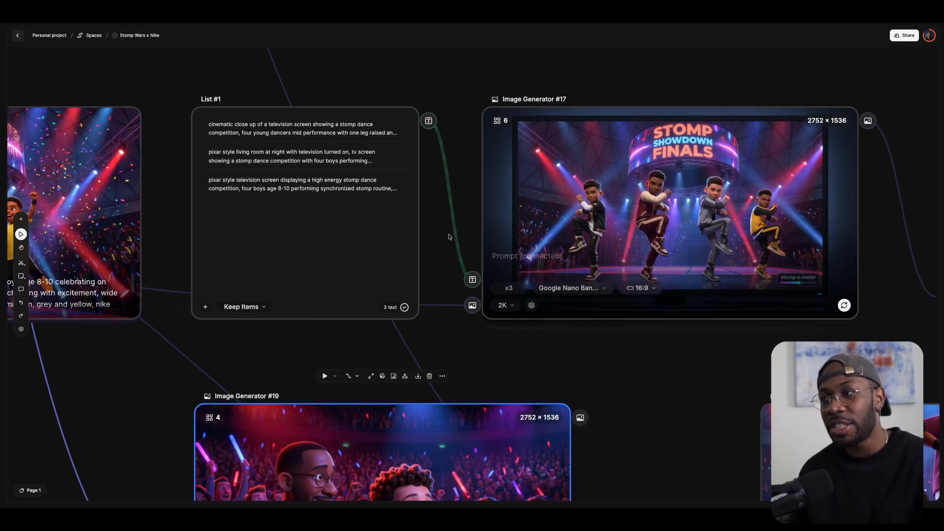
pyautogui.scroll(-2, 455, 235)
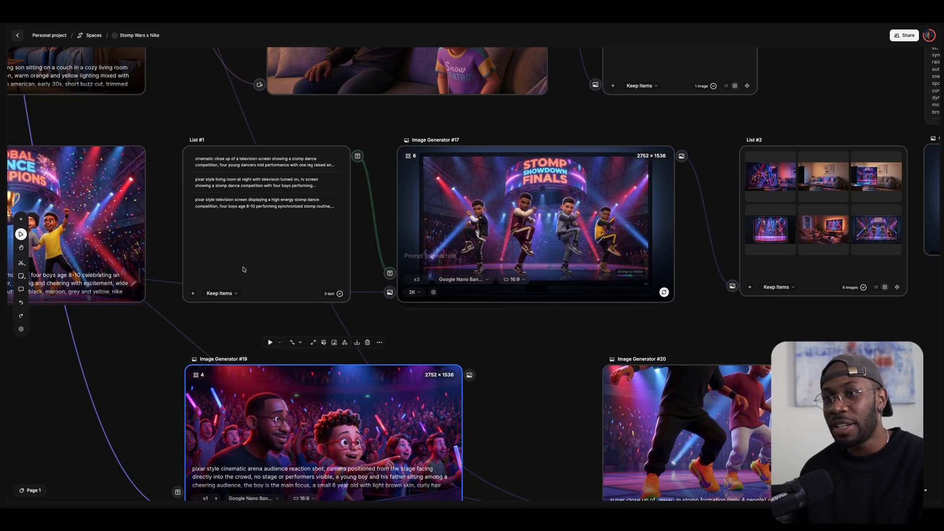
pyautogui.scroll(-3, 125, 310)
pyautogui.moveTo(121, 320); pyautogui.dragTo(226, 414)
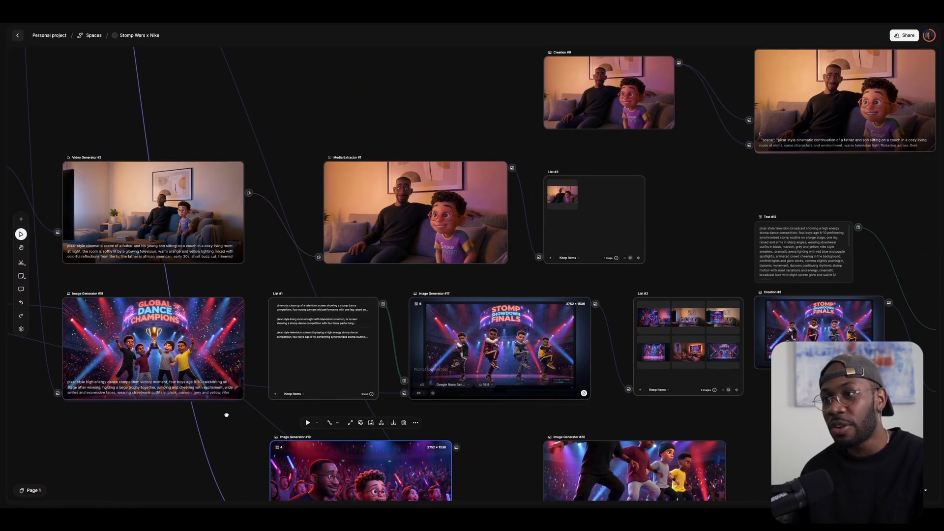
pyautogui.scroll(3, 388, 224)
pyautogui.moveTo(561, 313); pyautogui.dragTo(538, 214)
# Center Image Generator #17 and connect a new List #4 node to its Text input.
pyautogui.moveTo(604, 412); pyautogui.dragTo(554, 350)
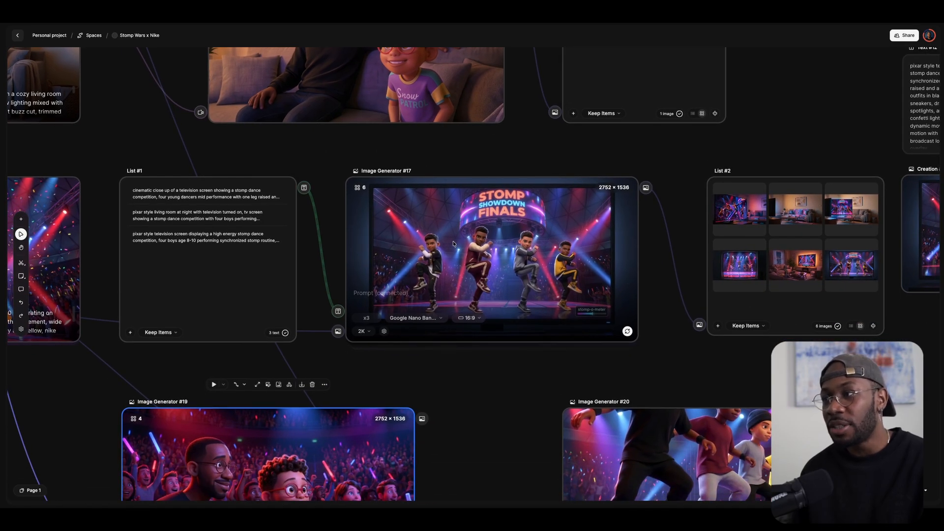
pyautogui.moveTo(668, 161); pyautogui.dragTo(481, 158)
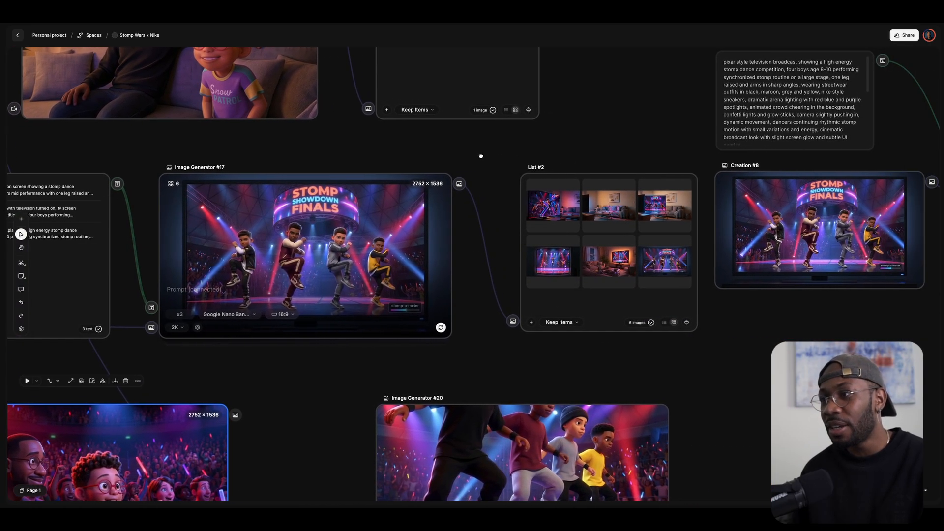
pyautogui.moveTo(353, 305); pyautogui.dragTo(498, 367)
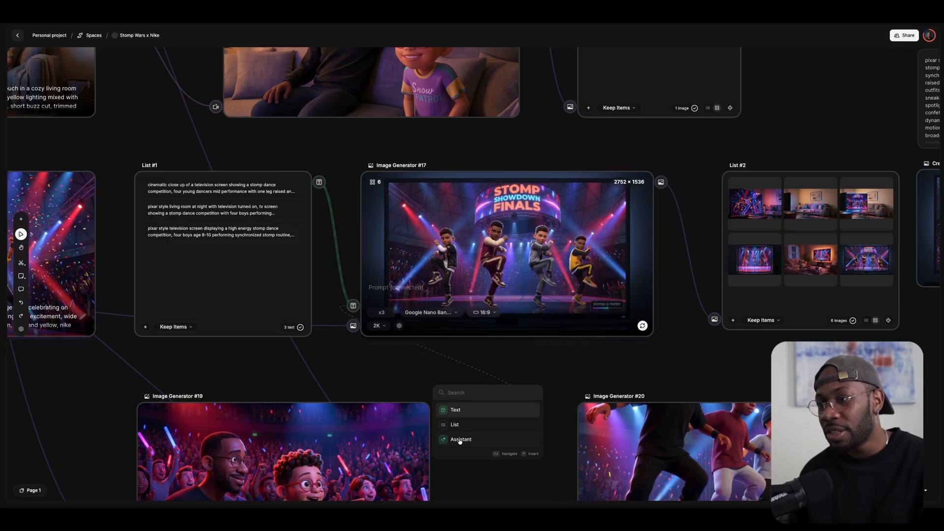
pyautogui.click(454, 424)
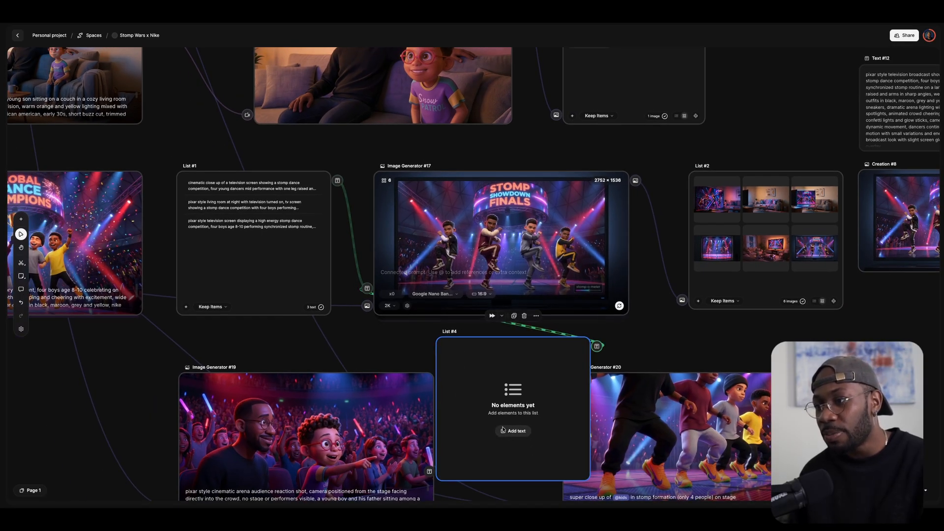
# Fill List #4 with test entries 'vxcz', 'vczxvcxv' and 'zvcxcxzv', then delete the node.
pyautogui.click(512, 432)
pyautogui.write('vxczvbcxvz')
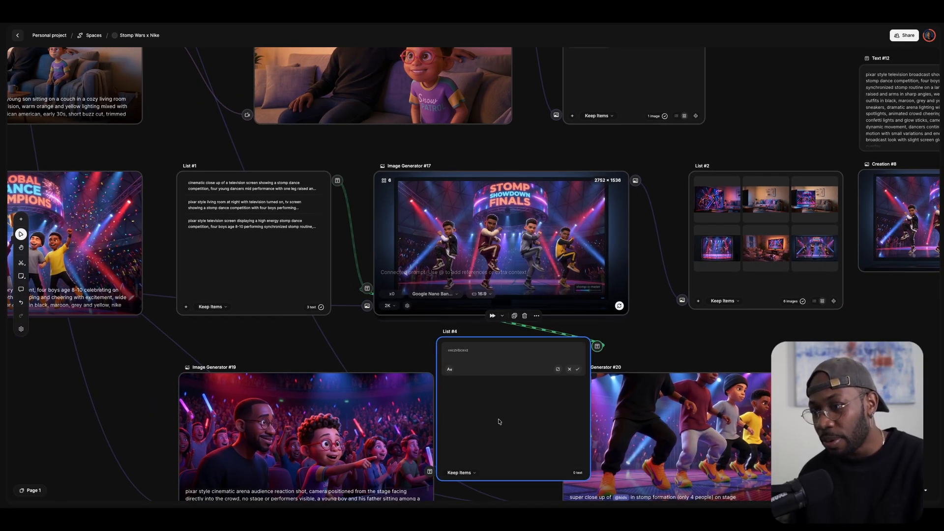
pyautogui.press('Return')
pyautogui.click(445, 472)
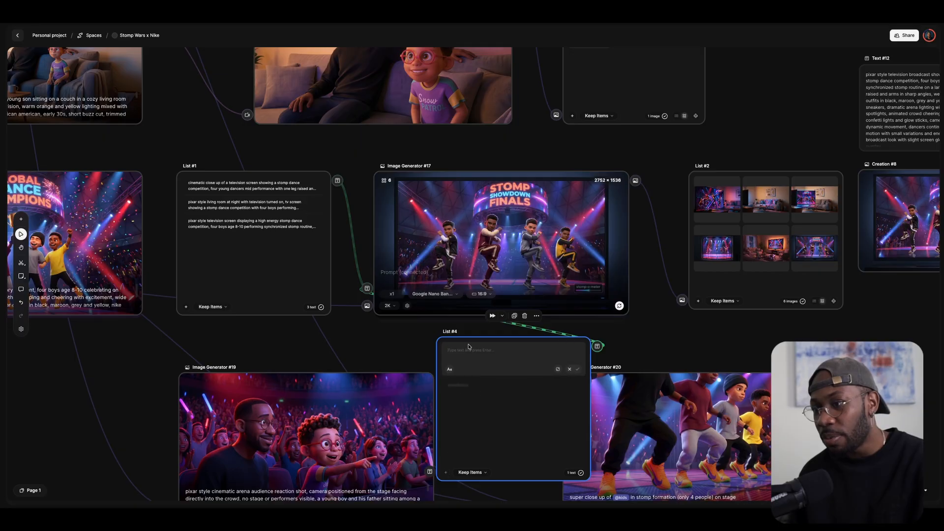
pyautogui.write('vczxvcxv')
pyautogui.press('Return')
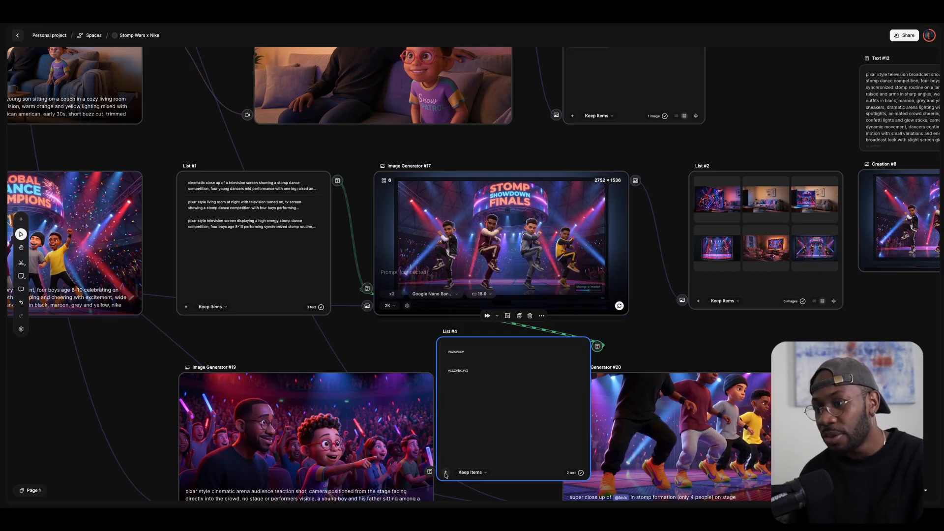
pyautogui.click(445, 473)
pyautogui.write('zvcxcxzv')
pyautogui.press('Return')
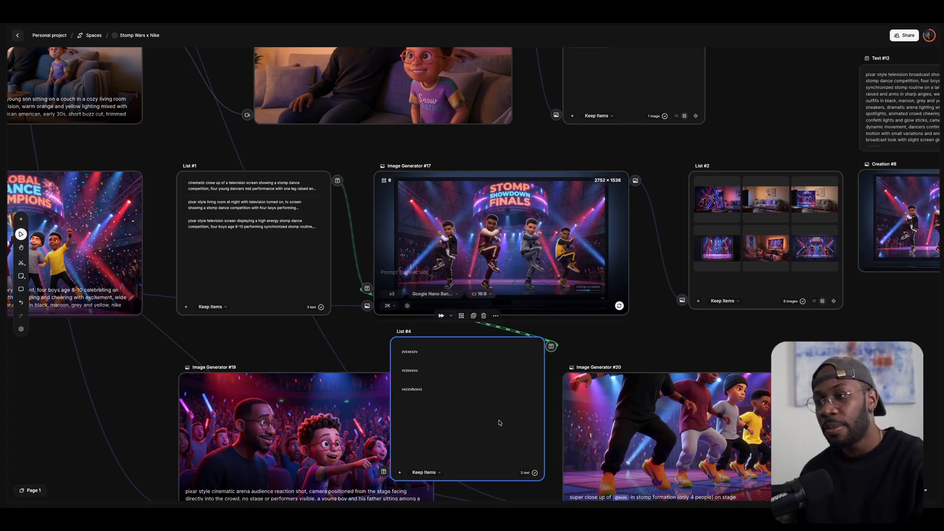
pyautogui.press('Delete')
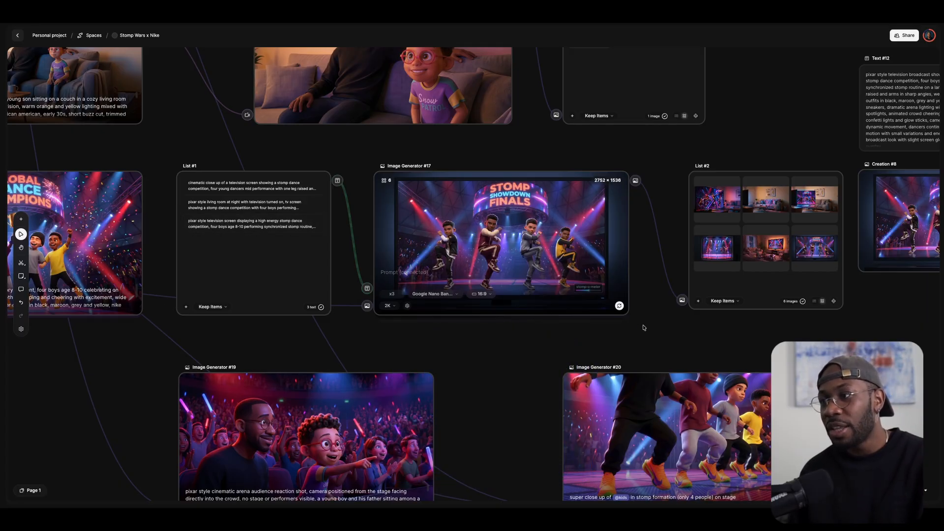
pyautogui.hscroll(10, 637, 319)
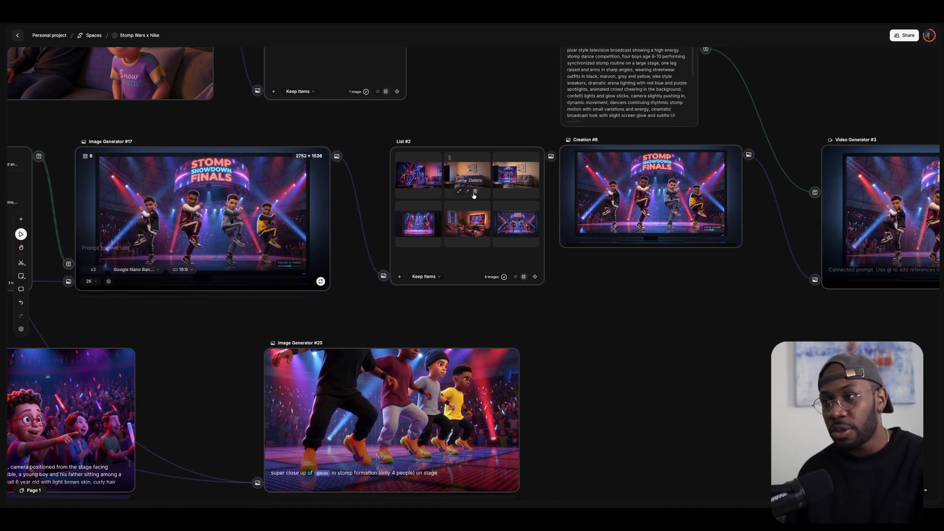
pyautogui.scroll(4, 473, 196)
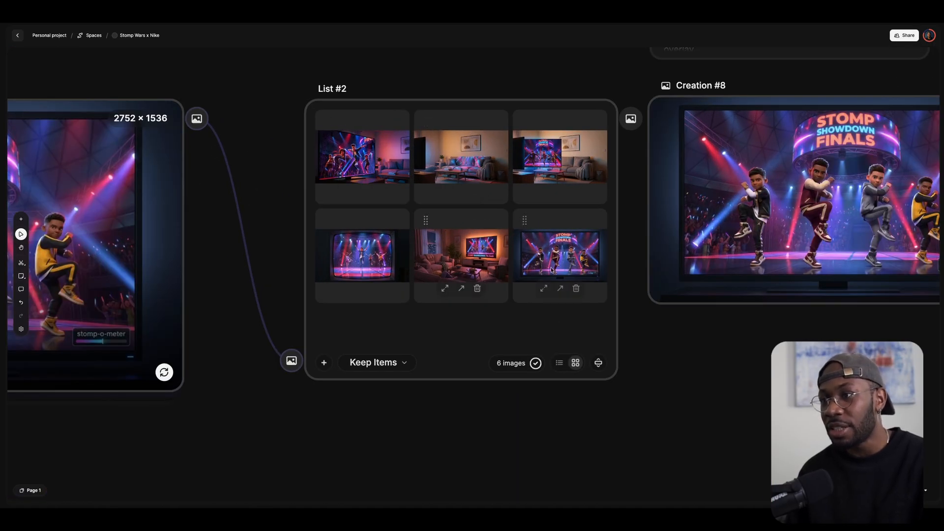
pyautogui.scroll(-4, 805, 193)
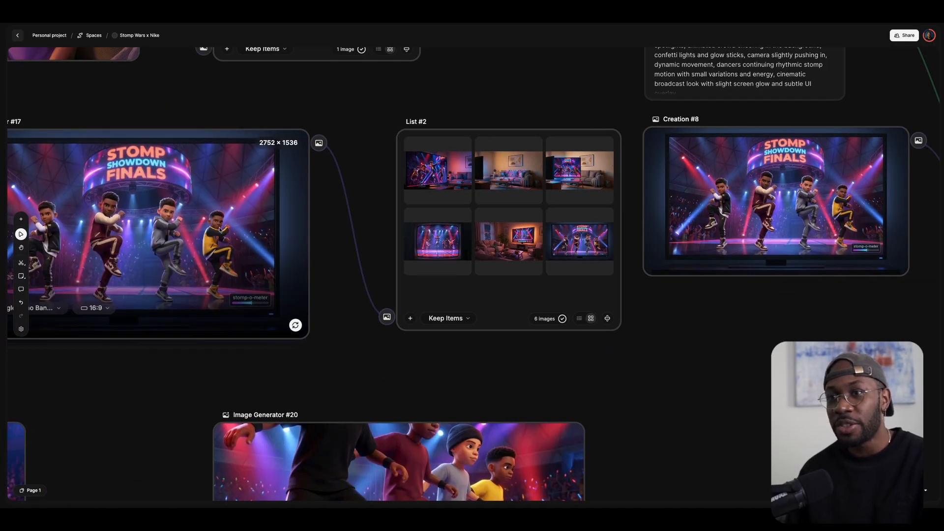
pyautogui.hscroll(8, 472, 180)
pyautogui.moveTo(554, 339); pyautogui.dragTo(263, 335)
pyautogui.moveTo(573, 378); pyautogui.dragTo(363, 370)
pyautogui.moveTo(382, 225)
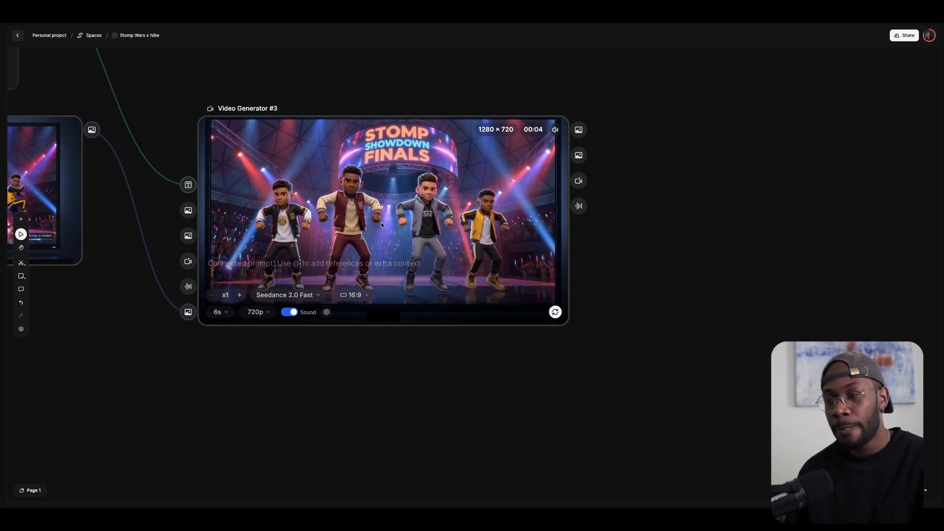
pyautogui.scroll(-3, 263, 195)
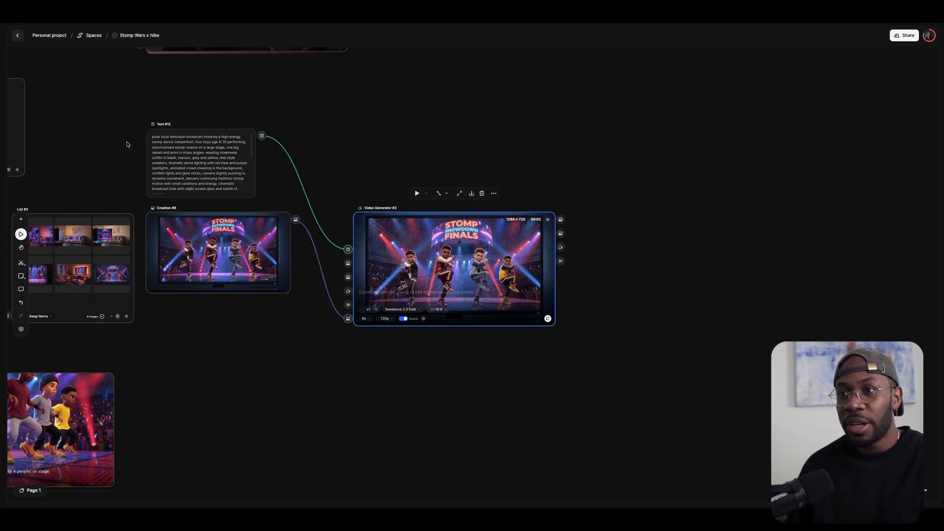
pyautogui.scroll(4, 127, 144)
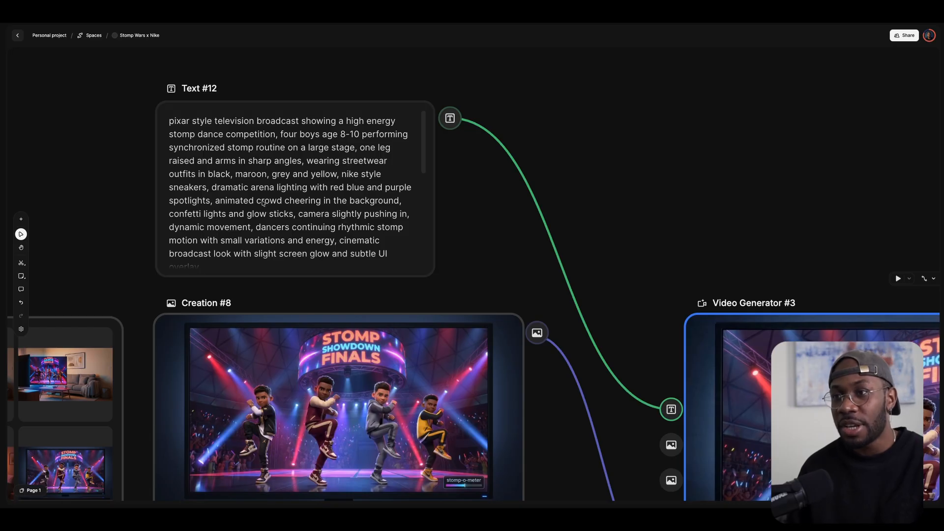
pyautogui.scroll(-5, 263, 203)
pyautogui.hscroll(-10, 192, 162)
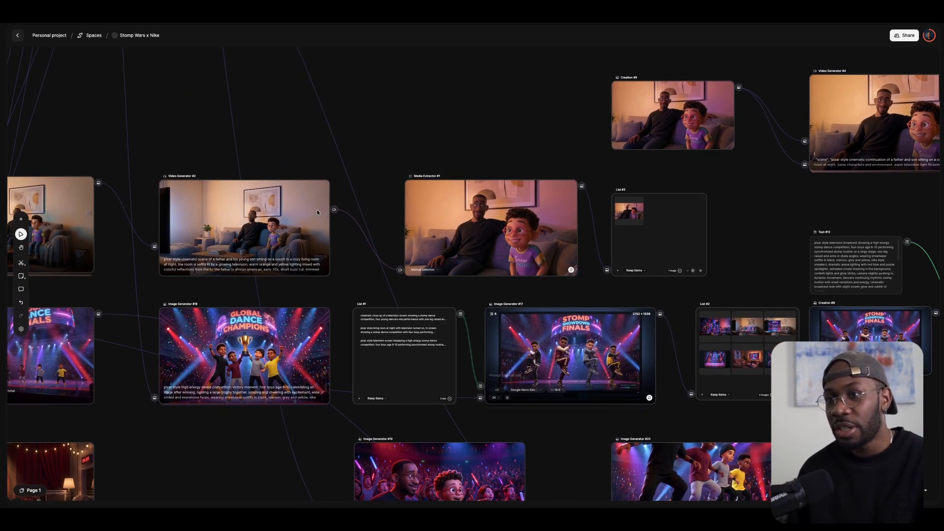
pyautogui.moveTo(273, 151); pyautogui.dragTo(446, 133)
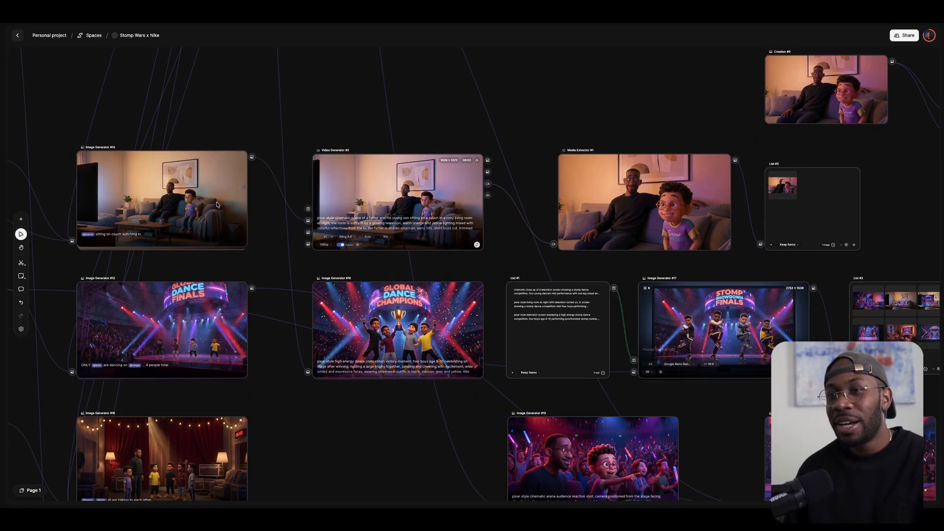
pyautogui.scroll(2, 237, 170)
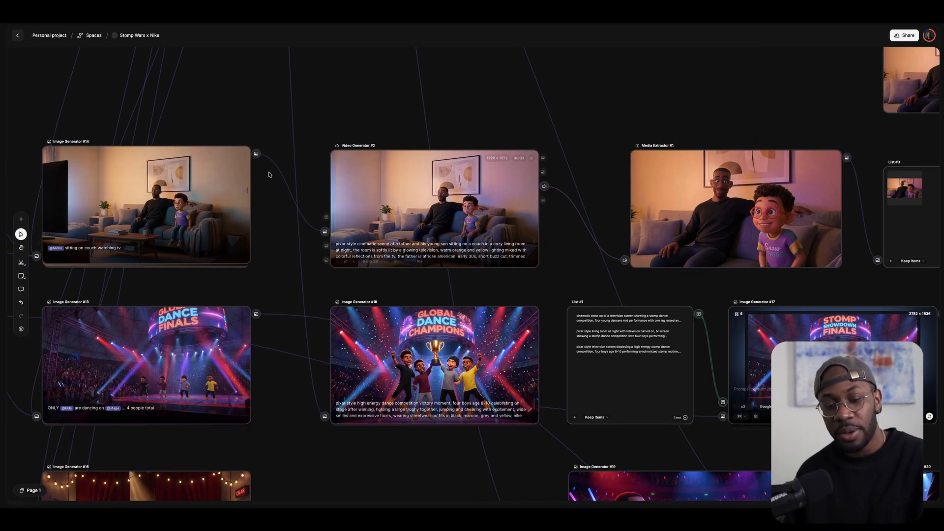
pyautogui.scroll(5, 324, 208)
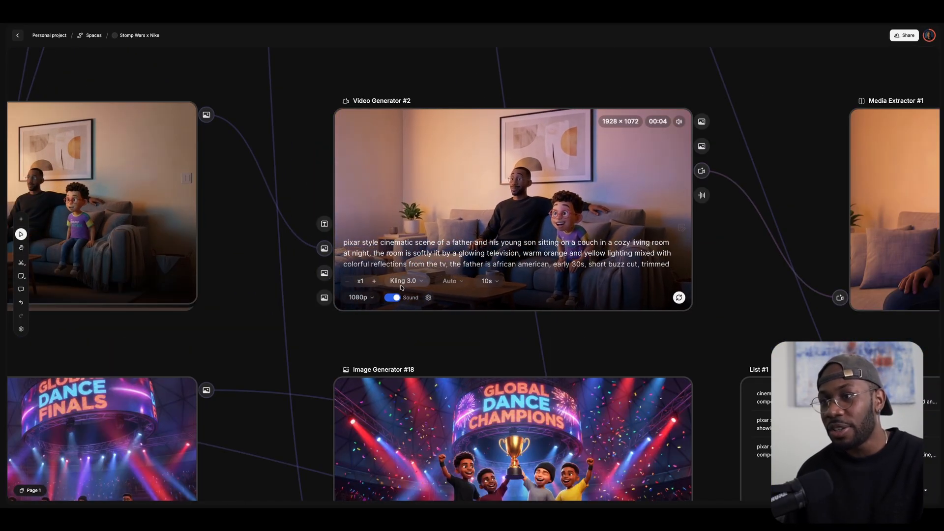
pyautogui.click(422, 281)
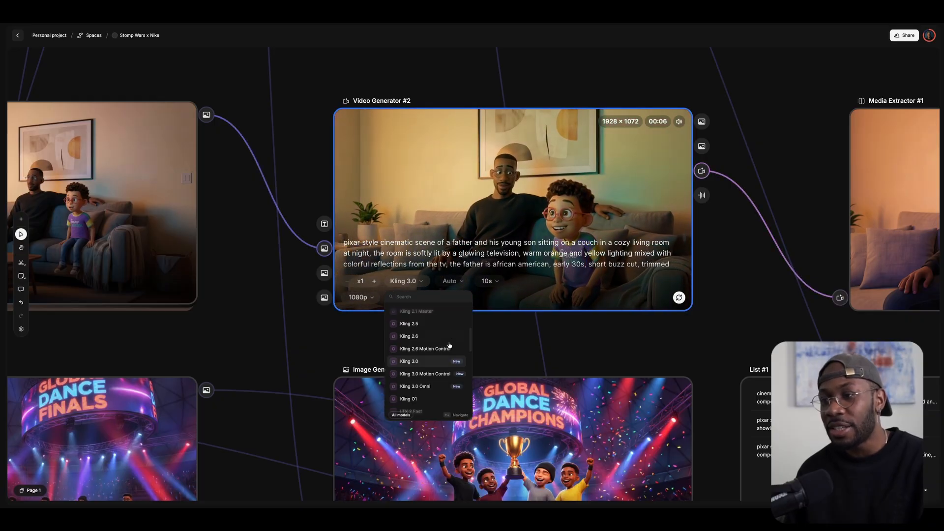
pyautogui.moveTo(433, 365)
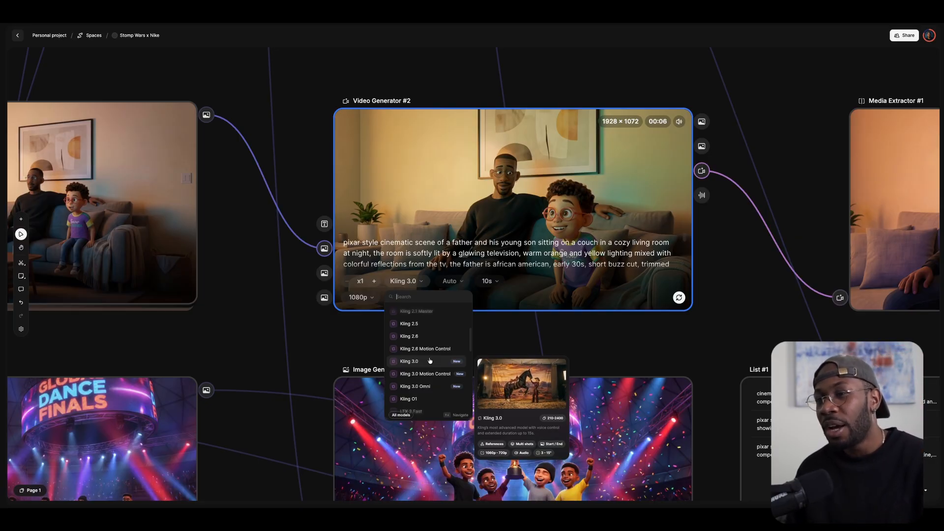
pyautogui.click(739, 275)
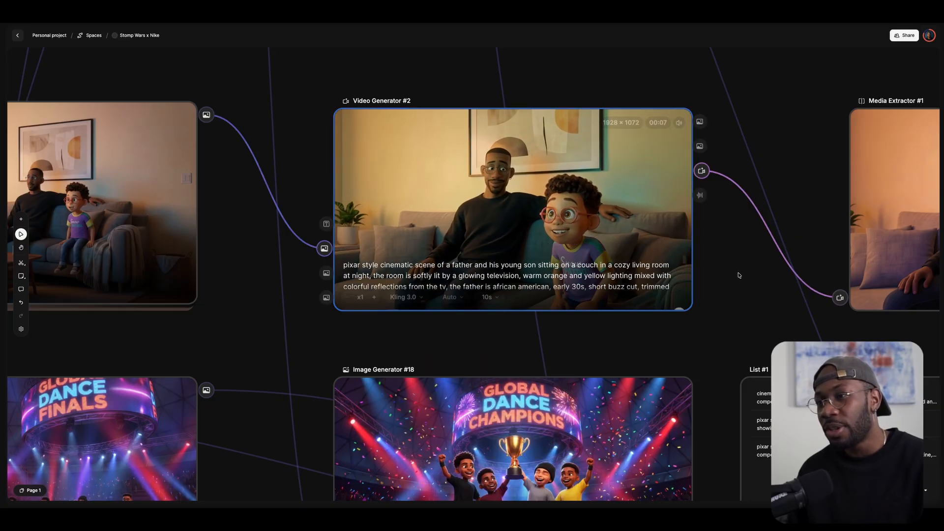
pyautogui.moveTo(734, 254); pyautogui.dragTo(649, 238)
pyautogui.moveTo(652, 292); pyautogui.dragTo(522, 313)
pyautogui.click(295, 259)
pyautogui.scroll(-3, 296, 258)
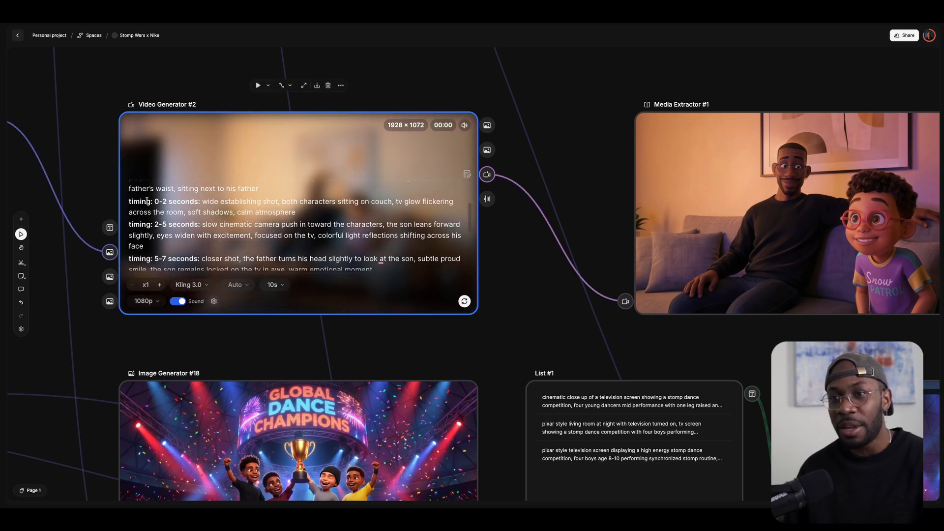
pyautogui.moveTo(155, 224); pyautogui.dragTo(195, 223)
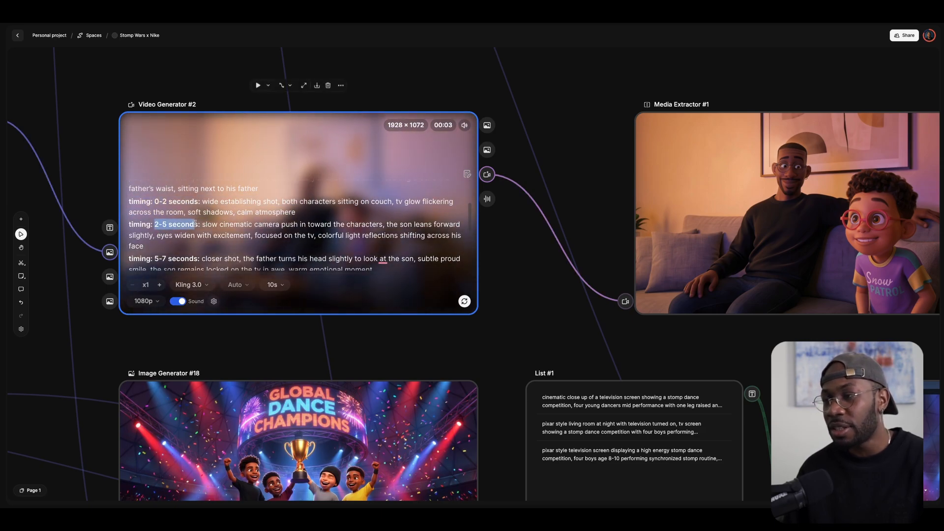
pyautogui.click(539, 257)
pyautogui.moveTo(542, 283); pyautogui.dragTo(172, 280)
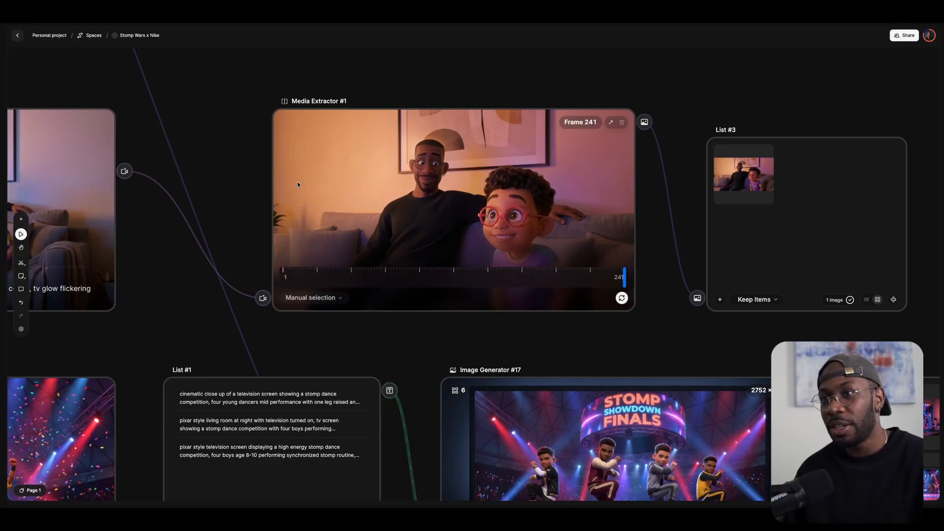
pyautogui.doubleClick(222, 181)
pyautogui.scroll(-6, 274, 301)
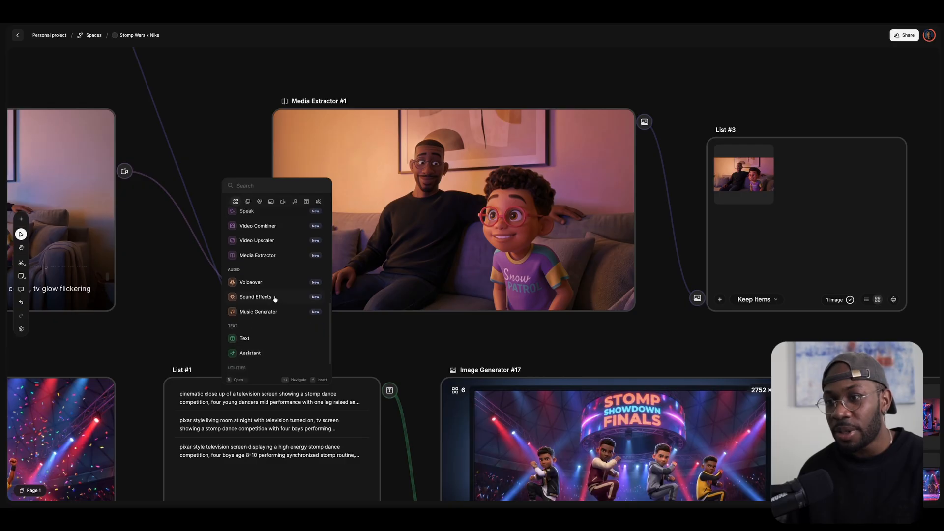
pyautogui.click(266, 256)
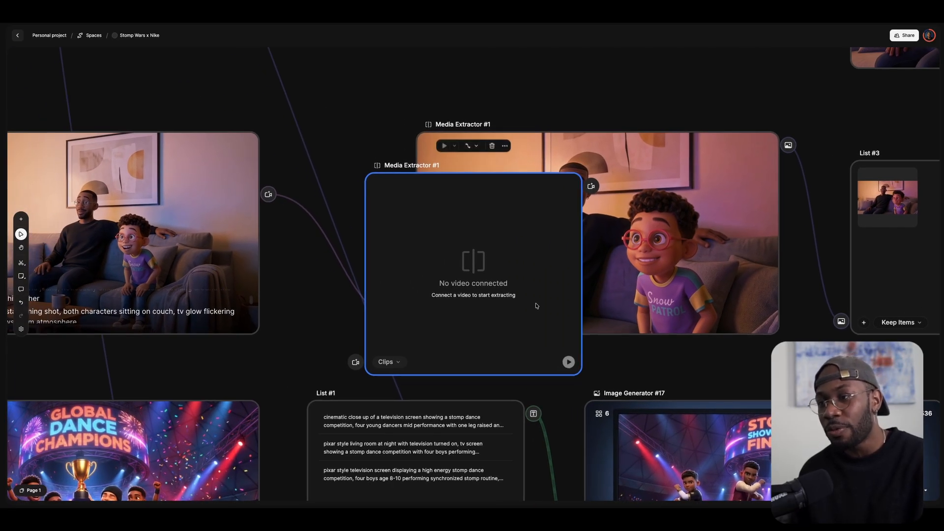
pyautogui.moveTo(357, 363)
pyautogui.mouseDown()
pyautogui.moveTo(289, 212)
pyautogui.moveTo(268, 194)
pyautogui.mouseUp()
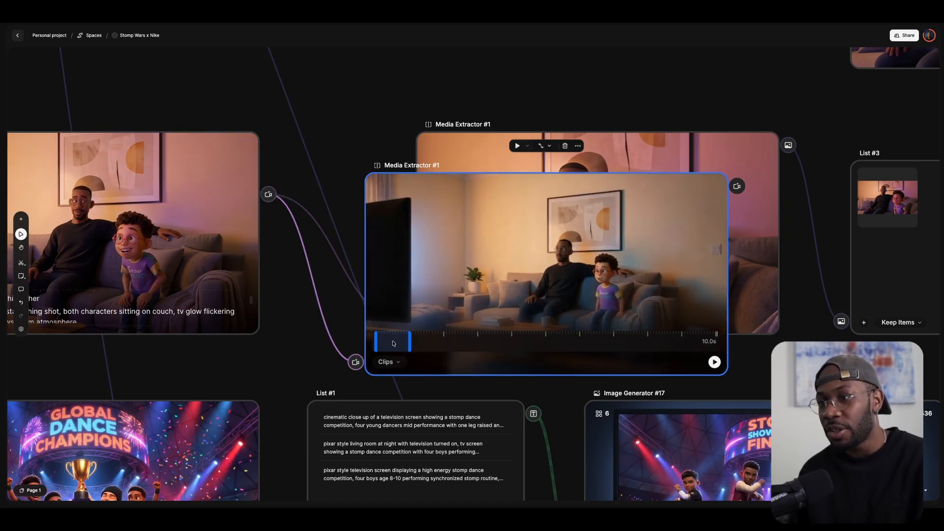
pyautogui.click(477, 341)
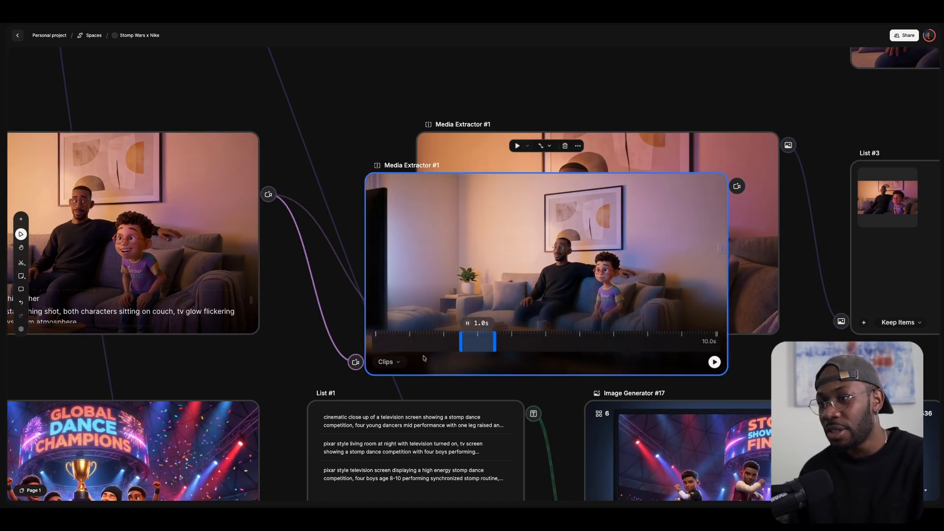
pyautogui.click(388, 362)
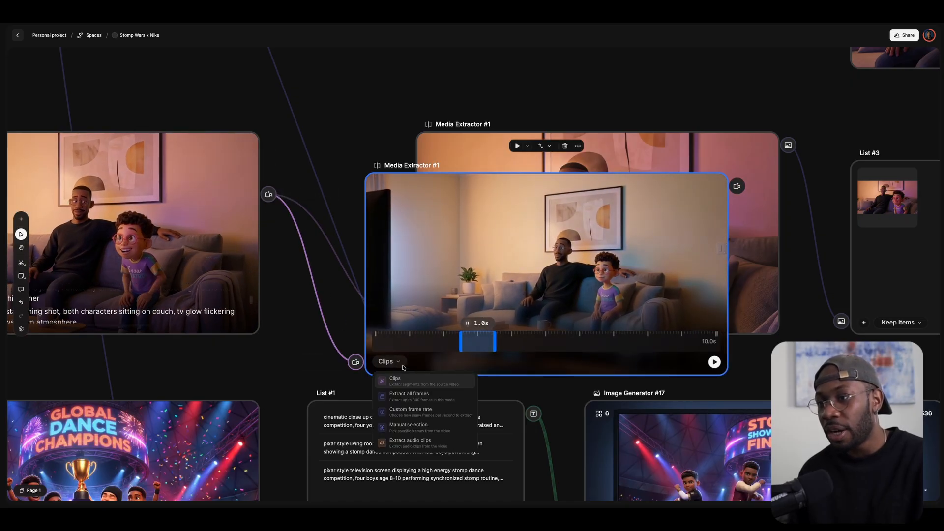
pyautogui.click(422, 427)
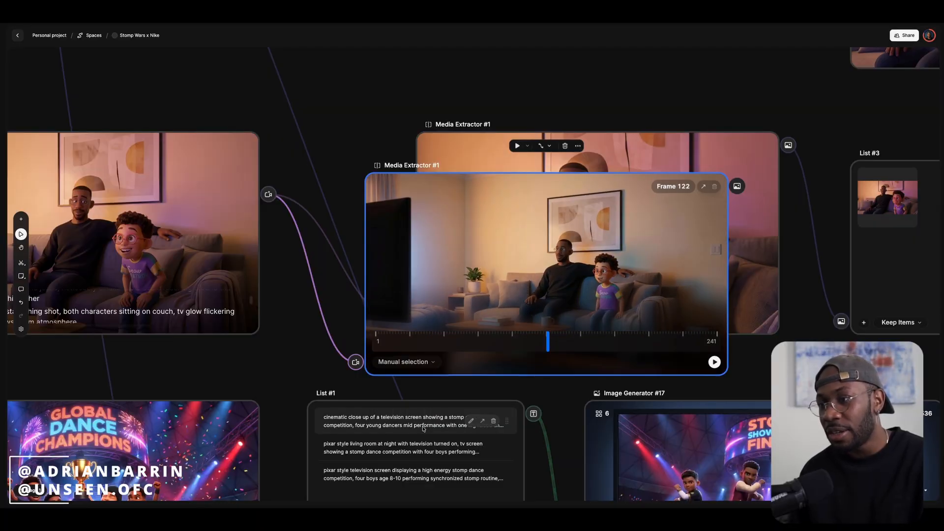
pyautogui.moveTo(546, 339); pyautogui.dragTo(716, 339)
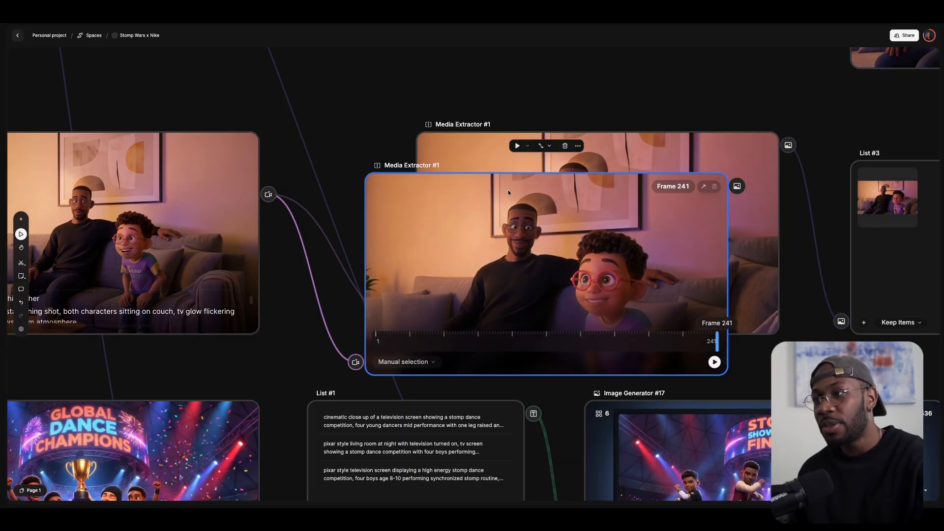
pyautogui.press('Delete')
pyautogui.hscroll(1, 692, 264)
pyautogui.scroll(1, 774, 299)
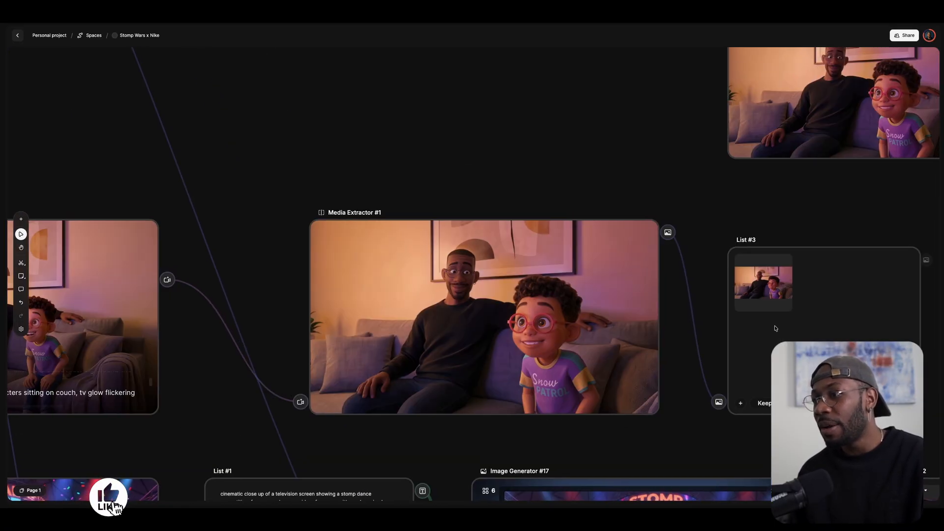
# Navigate the canvas to zoom in on birthday-scene Image Generator #21 and its Text #13 prompt.
pyautogui.scroll(-3, 784, 202)
pyautogui.hscroll(8, 784, 202)
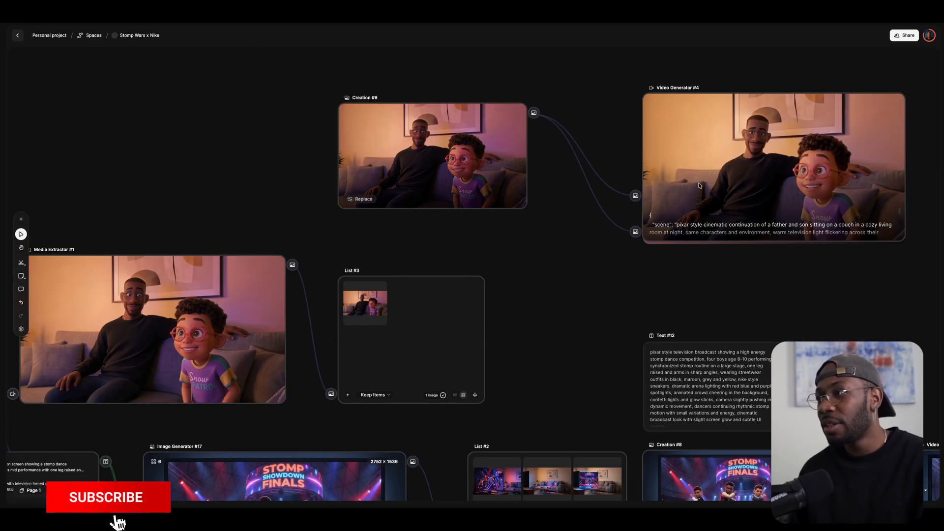
pyautogui.hscroll(3, 537, 200)
pyautogui.scroll(2, 537, 201)
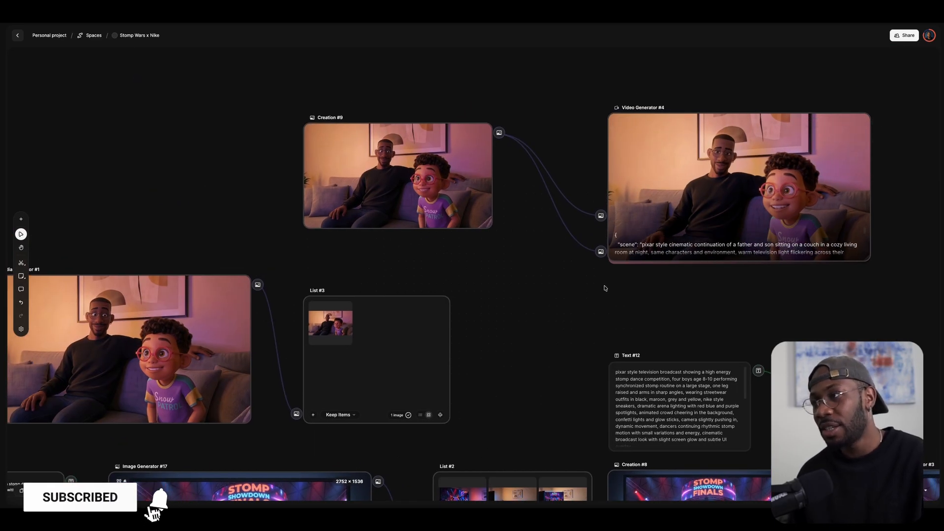
pyautogui.scroll(-3, 610, 291)
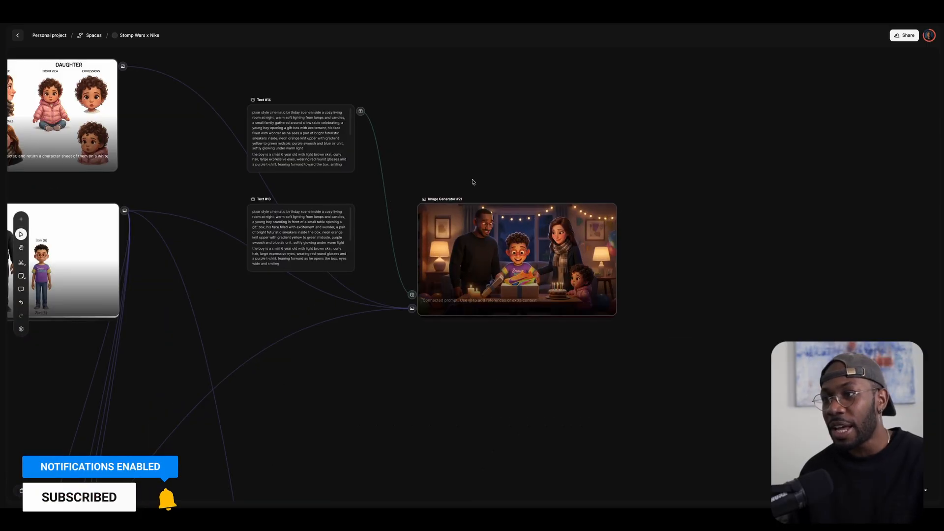
pyautogui.hscroll(-2, 487, 141)
pyautogui.moveTo(487, 141); pyautogui.dragTo(491, 95)
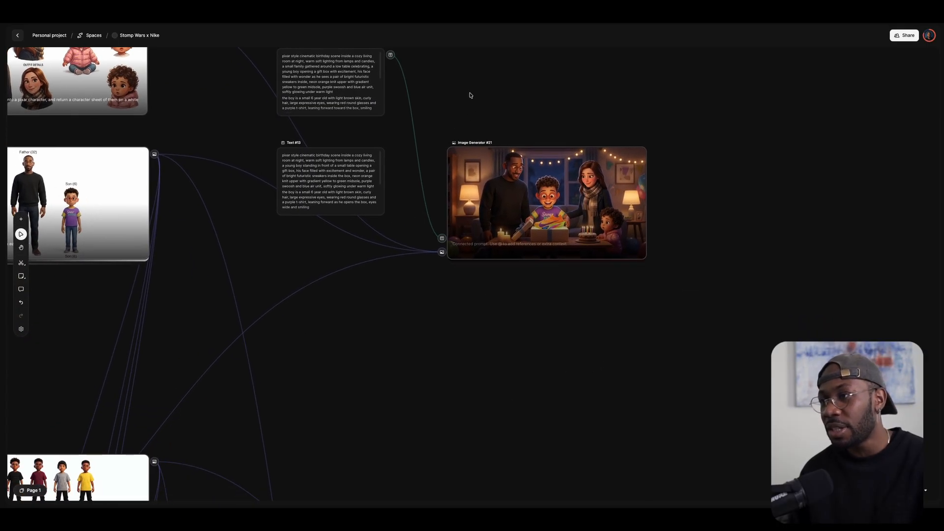
pyautogui.scroll(5, 582, 192)
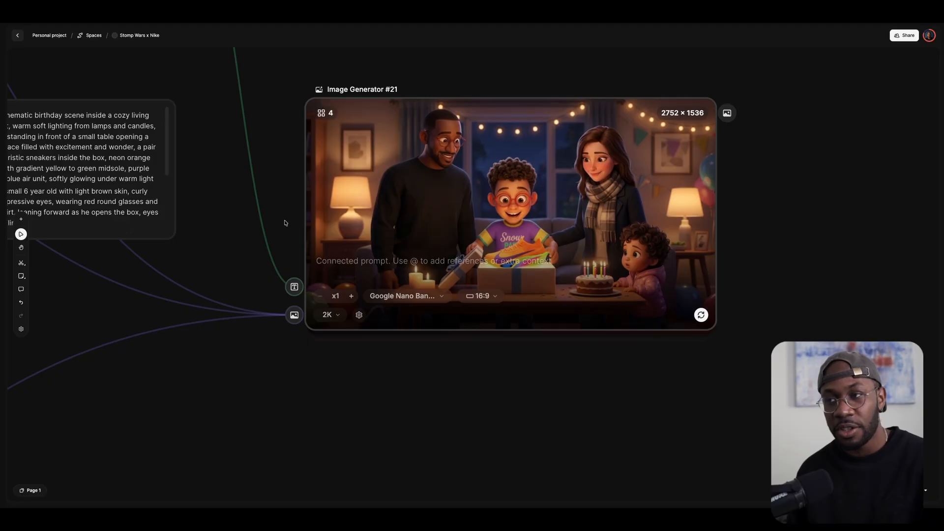
pyautogui.scroll(1, 306, 155)
pyautogui.scroll(-8, 305, 155)
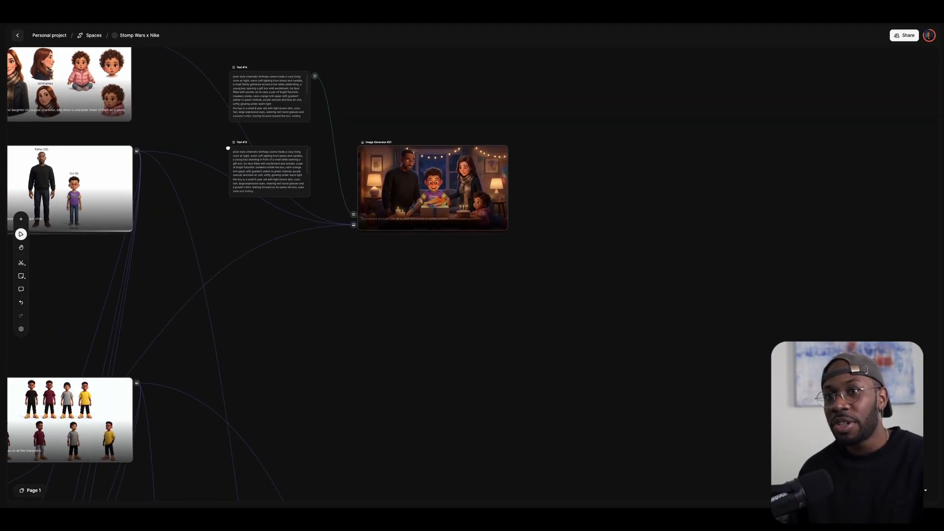
pyautogui.hscroll(-3, 227, 145)
pyautogui.scroll(6, 417, 116)
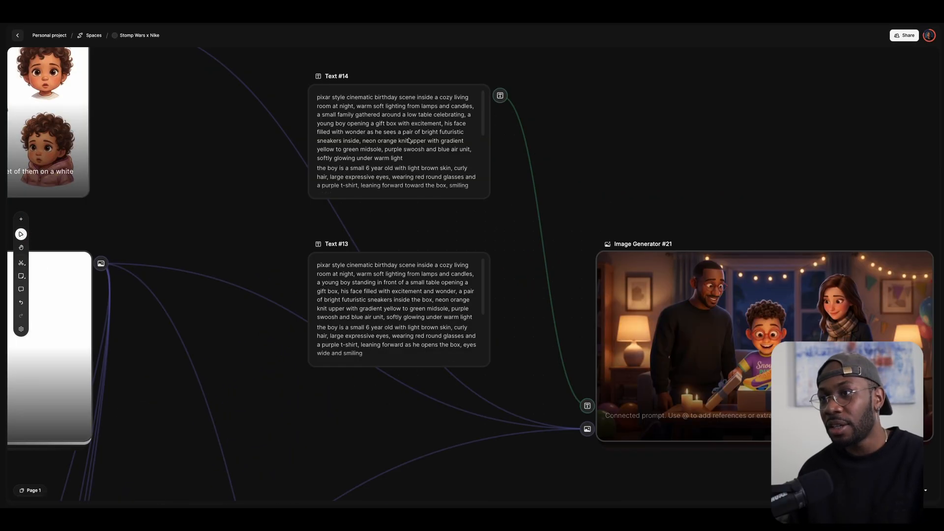
pyautogui.hscroll(3, 410, 141)
pyautogui.click(490, 197)
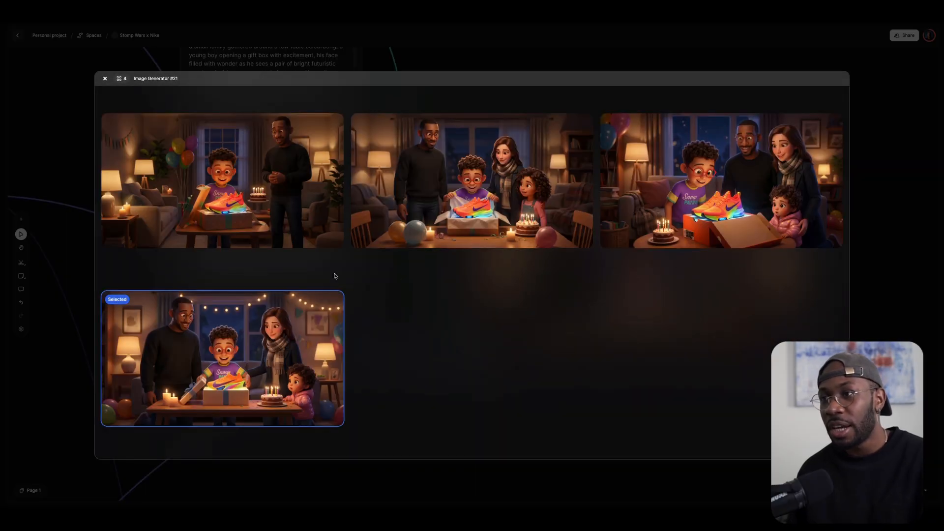
pyautogui.click(872, 204)
pyautogui.scroll(-10, 370, 276)
pyautogui.scroll(3, 390, 298)
pyautogui.hscroll(-2, 390, 299)
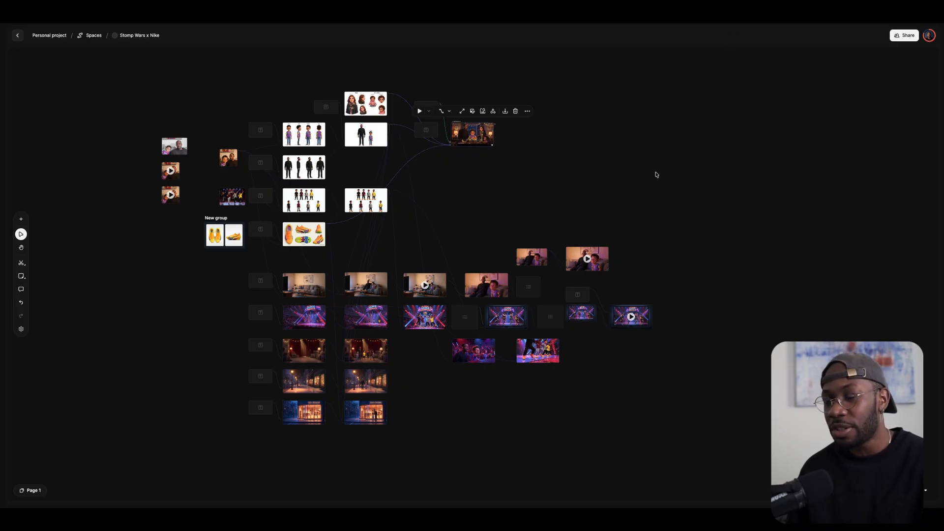
# From the Freepik home page, filter to Video tools and open the Video Generator.
pyautogui.scroll(3, 655, 171)
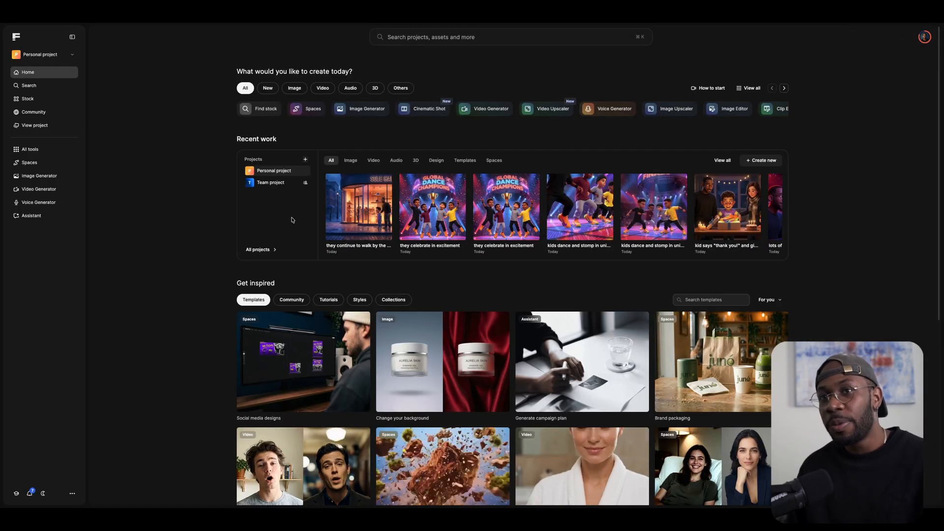
pyautogui.click(323, 89)
pyautogui.click(266, 109)
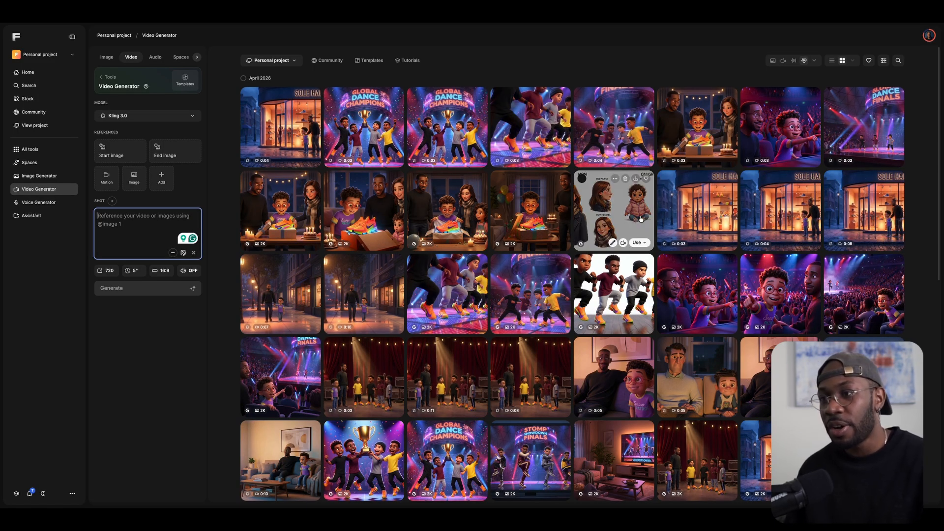
# Open the backstage dance-team clip from the gallery and expand its full four-shot prompt.
pyautogui.scroll(-6, 615, 256)
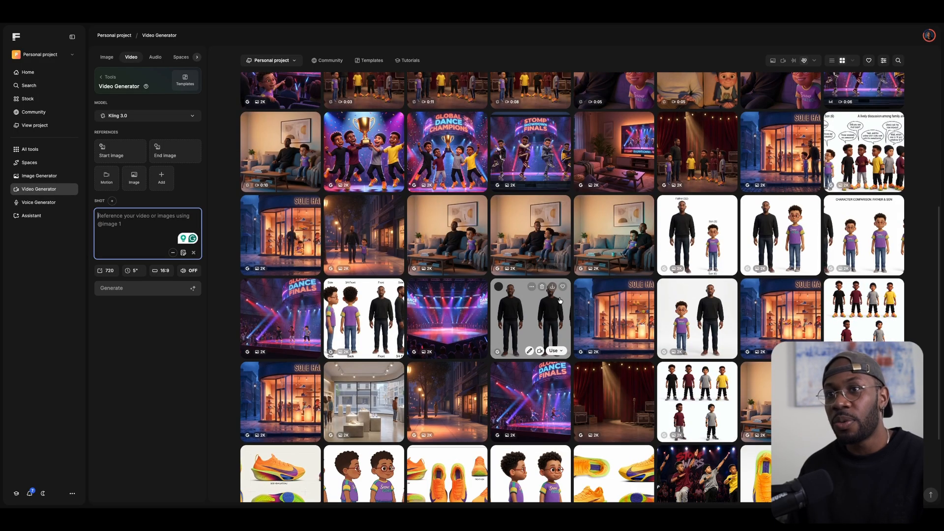
pyautogui.scroll(6, 543, 199)
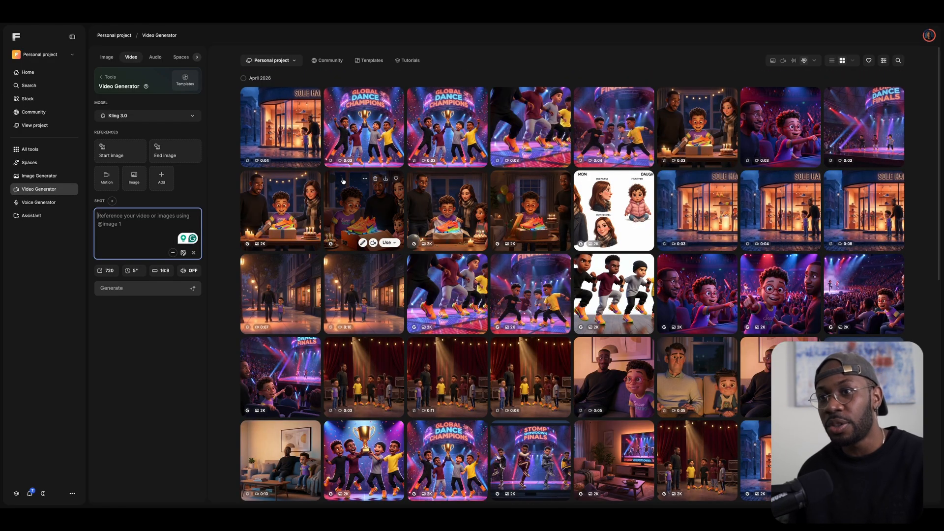
pyautogui.scroll(-1, 393, 246)
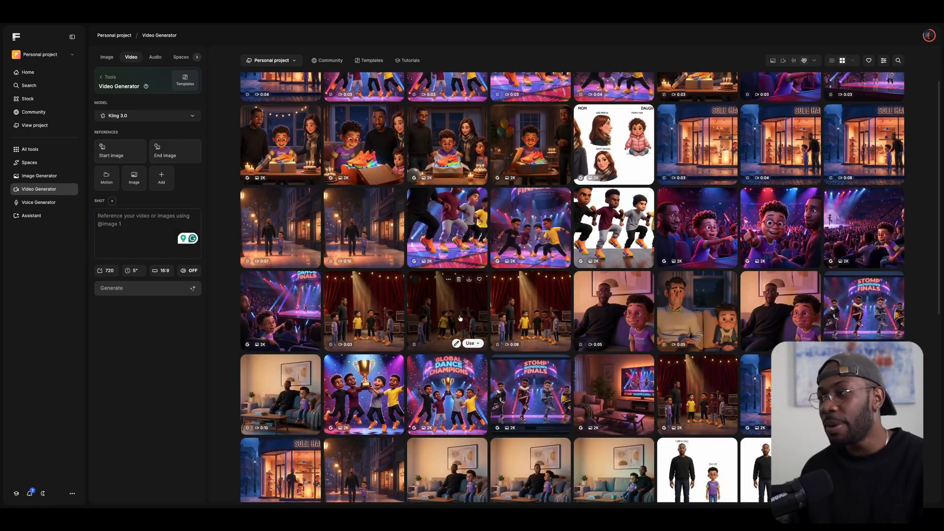
pyautogui.click(446, 311)
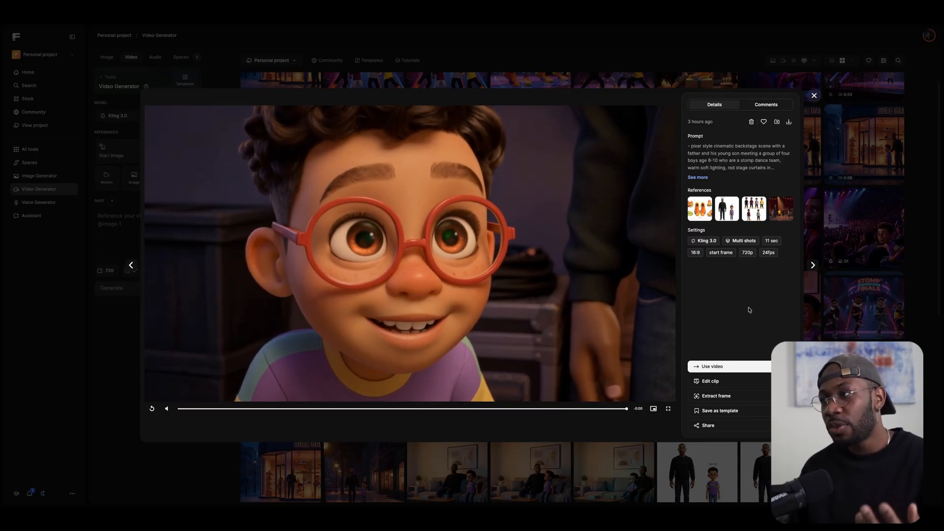
pyautogui.click(701, 178)
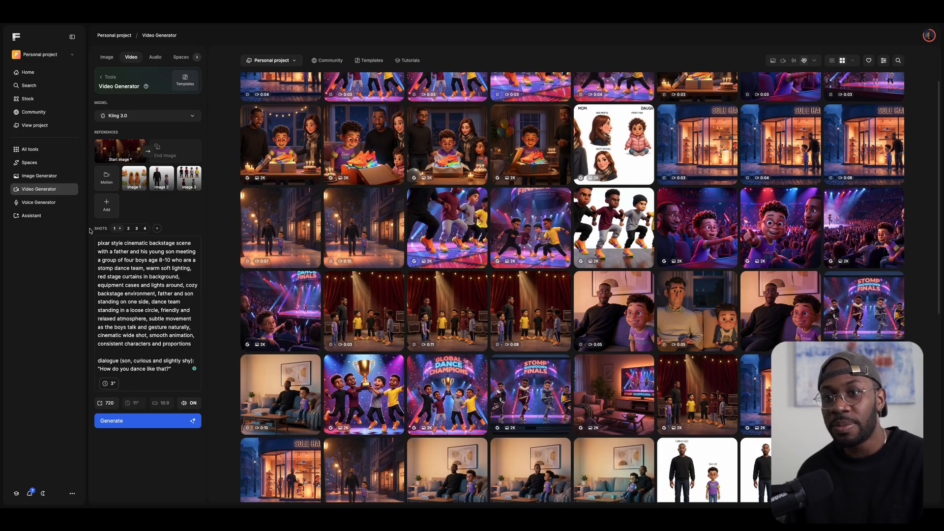
# Review the multi-shot prompt, highlighting shot 1's description and dialogue, then stepping to shot four.
pyautogui.moveTo(118, 260); pyautogui.dragTo(129, 343)
pyautogui.moveTo(169, 368); pyautogui.dragTo(109, 343)
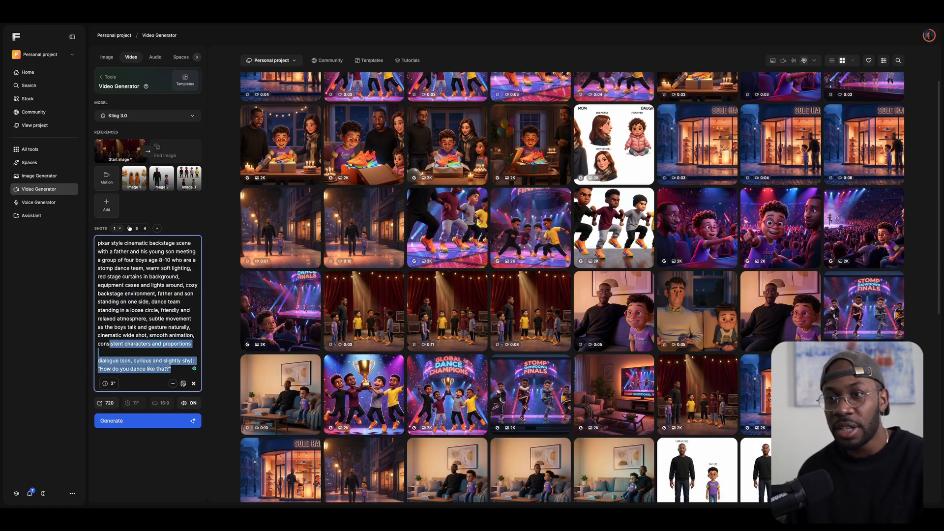
pyautogui.click(128, 229)
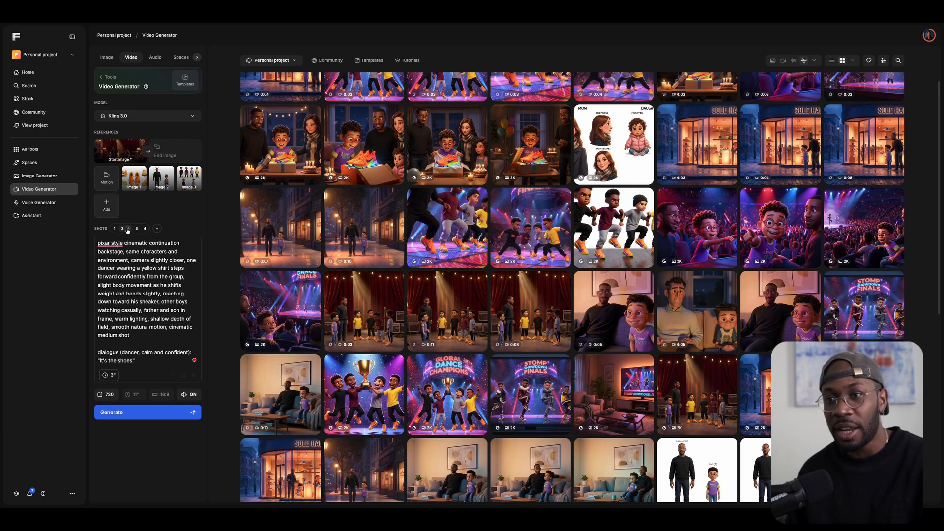
pyautogui.moveTo(158, 361); pyautogui.dragTo(101, 243)
pyautogui.click(145, 230)
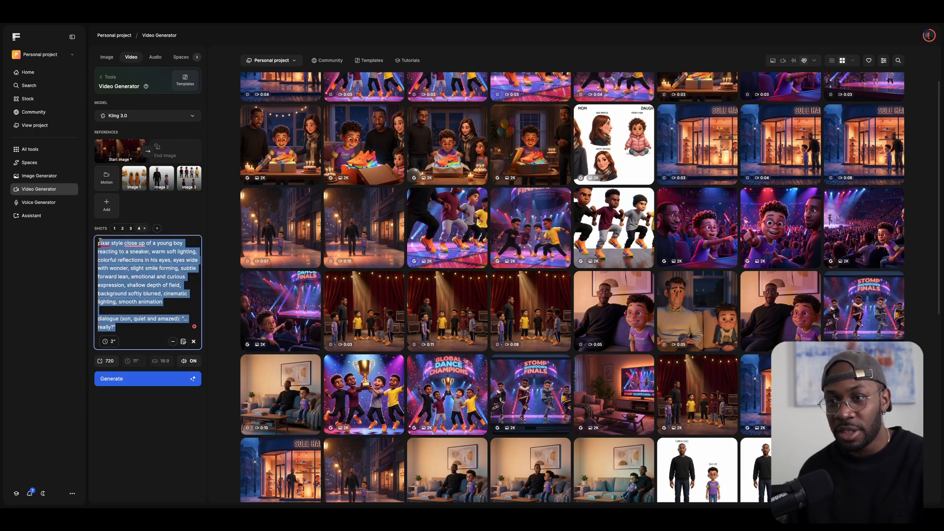
pyautogui.click(164, 328)
# Leave the close-up shot's duration at 2 seconds and check the account's credit usage.
pyautogui.click(111, 342)
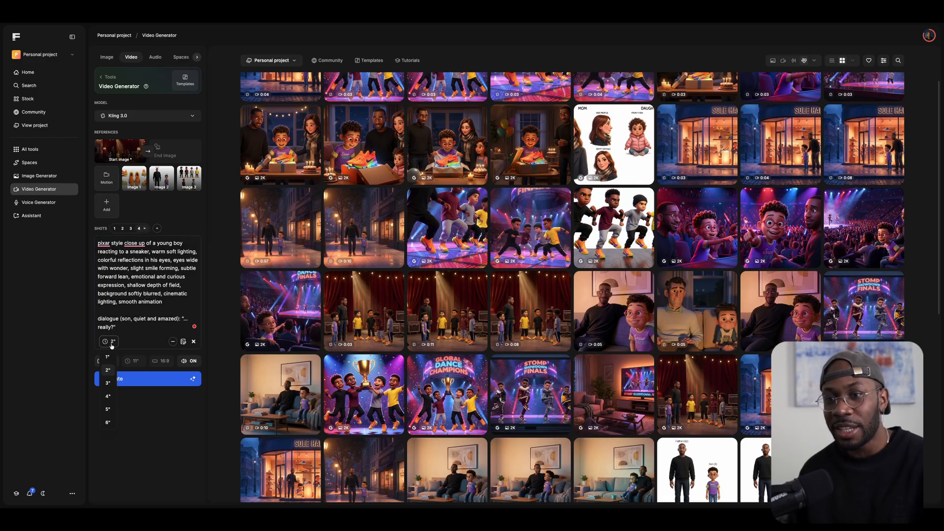
pyautogui.click(110, 343)
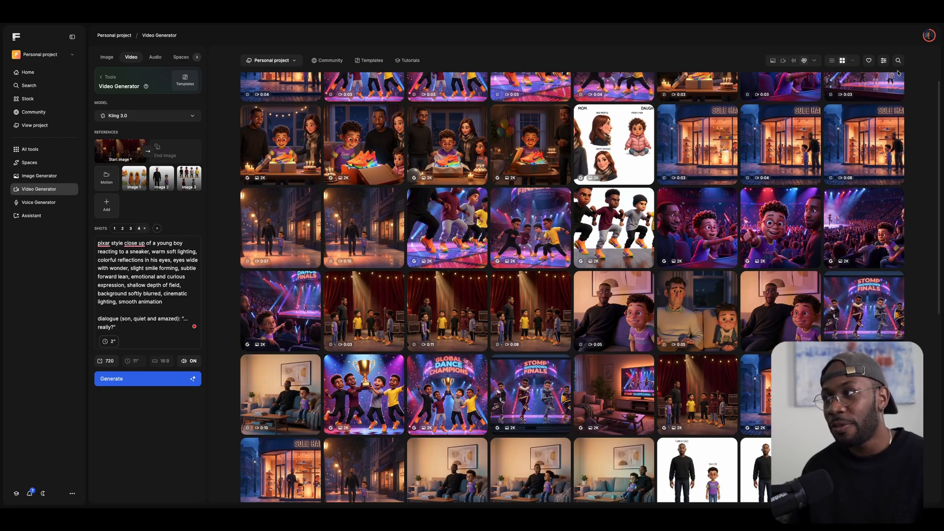
pyautogui.moveTo(385, 120)
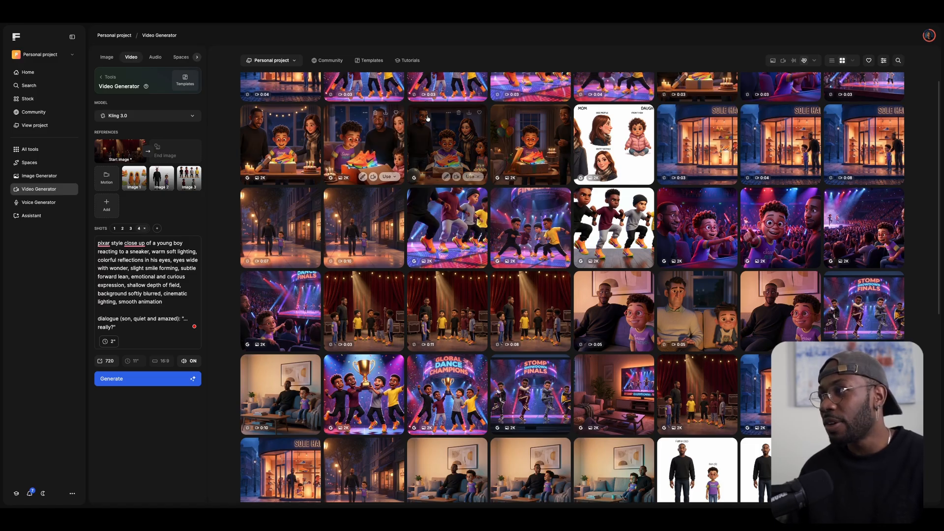
pyautogui.click(928, 35)
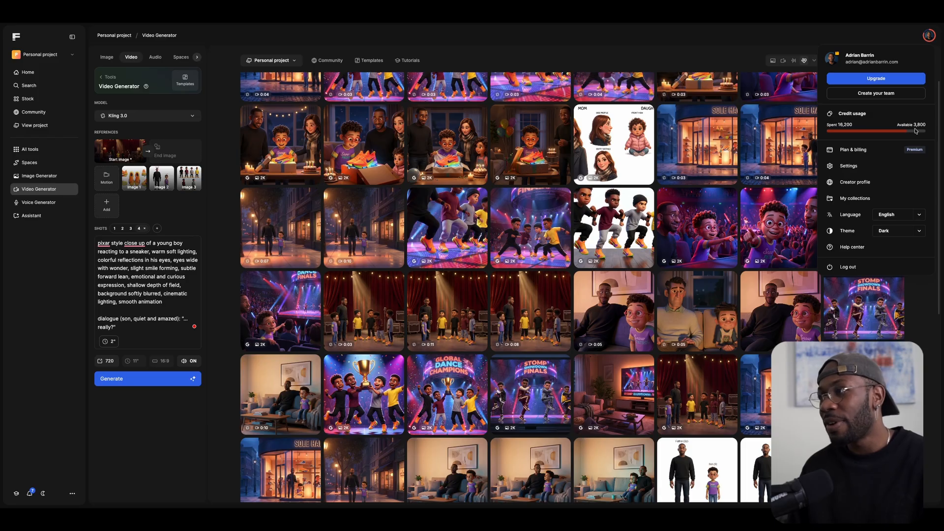
# Switch the video generator to shot 1's backstage prompt, keeping Kling 3.0 as the model.
pyautogui.click(525, 47)
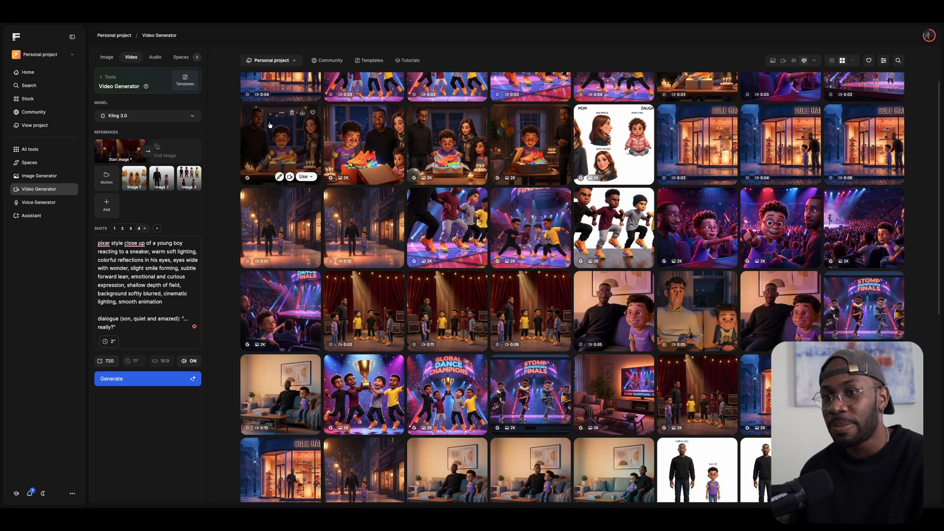
pyautogui.click(115, 228)
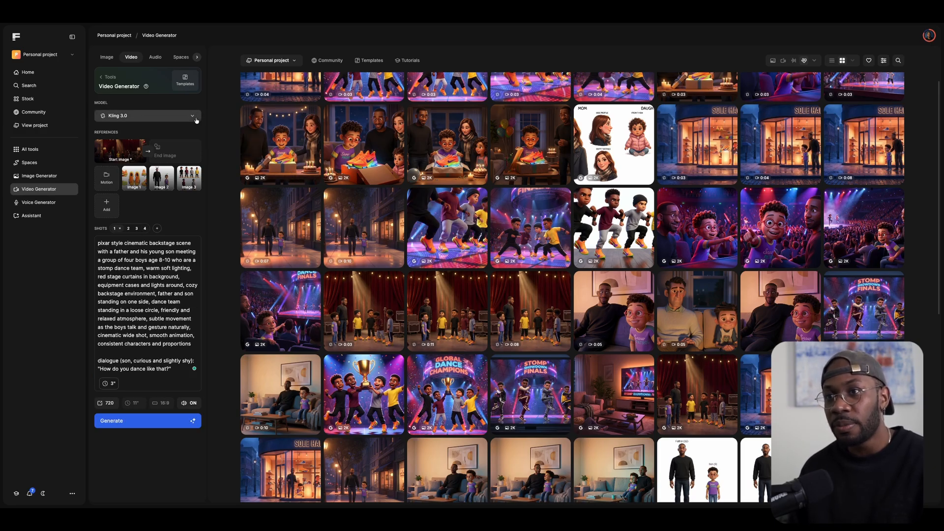
pyautogui.click(174, 118)
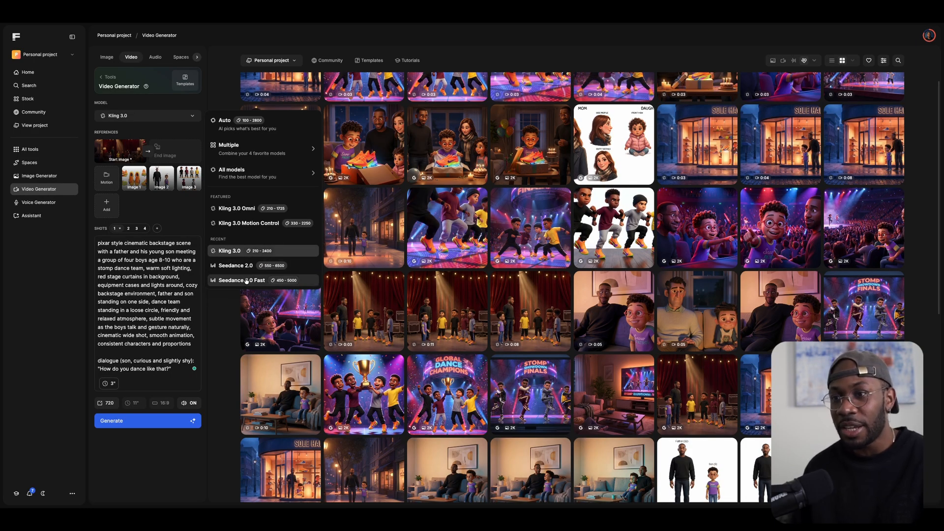
pyautogui.click(186, 213)
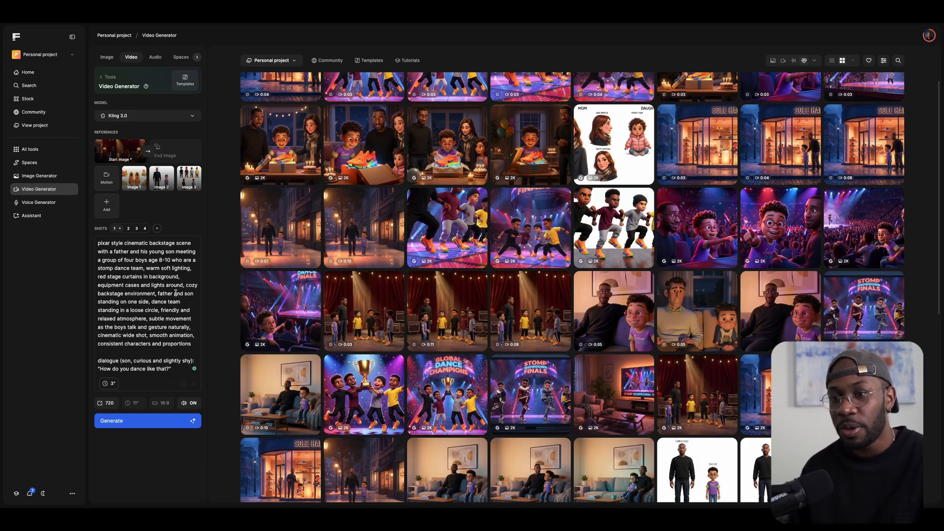
# Drag a gallery image into the video references, then remove the first character reference image.
pyautogui.moveTo(583, 277)
pyautogui.scroll(2, 582, 277)
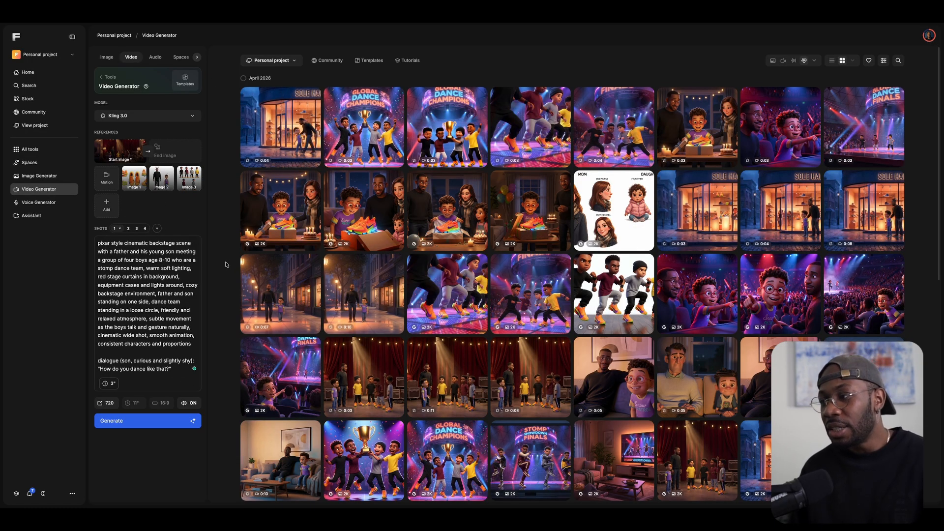
pyautogui.scroll(-3, 413, 353)
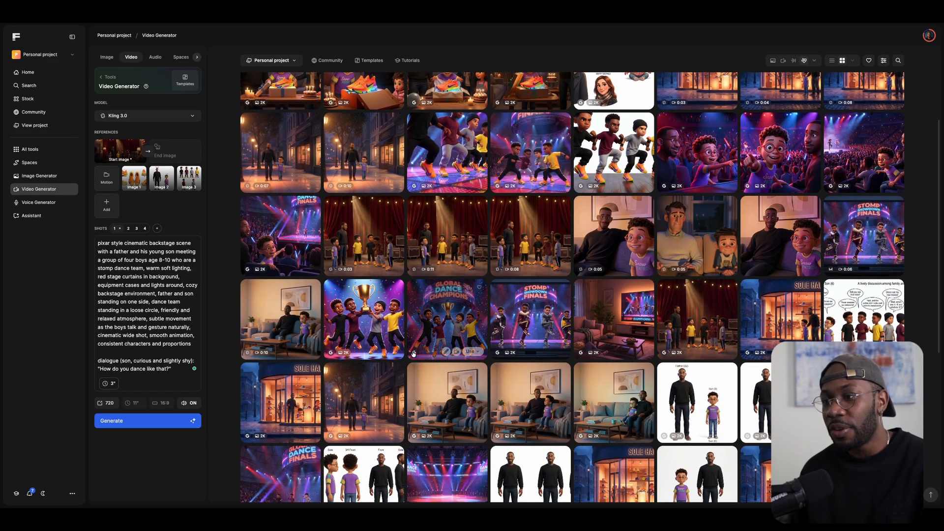
pyautogui.scroll(-2, 413, 353)
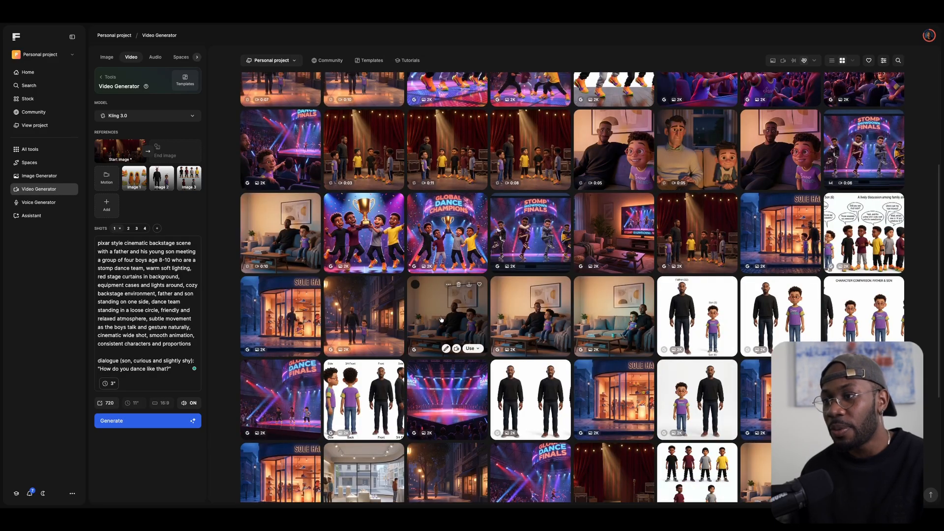
pyautogui.click(378, 318)
pyautogui.moveTo(379, 318); pyautogui.dragTo(119, 148)
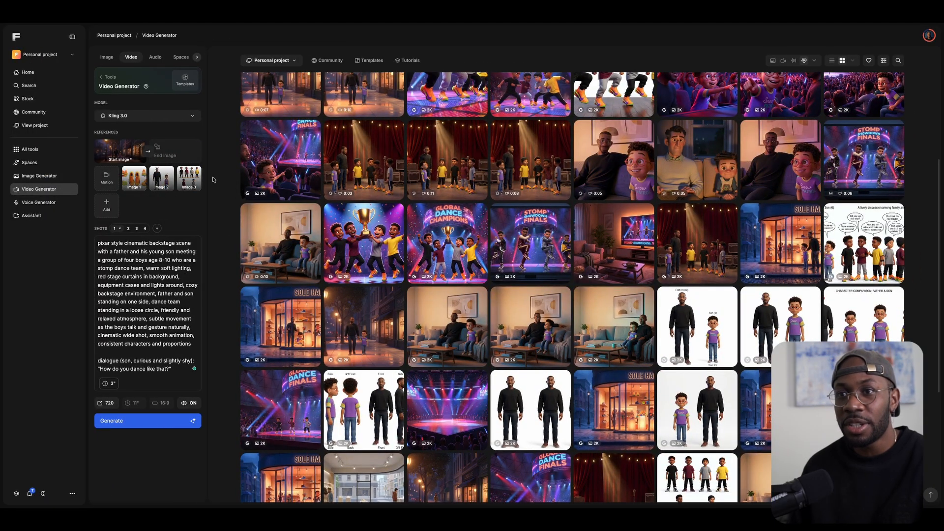
pyautogui.click(141, 171)
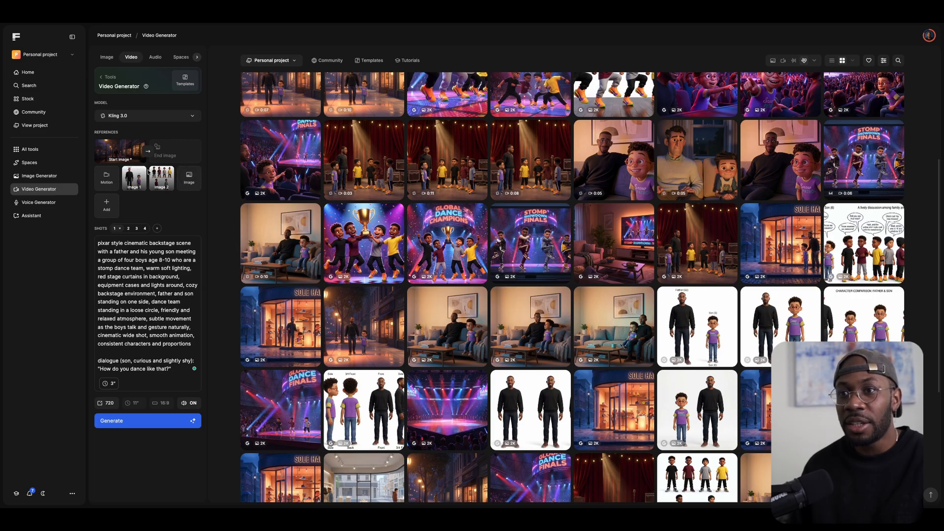
# Remove the remaining character references and add the father-and-son image from History as the reference.
pyautogui.click(142, 171)
pyautogui.click(142, 171)
pyautogui.click(140, 183)
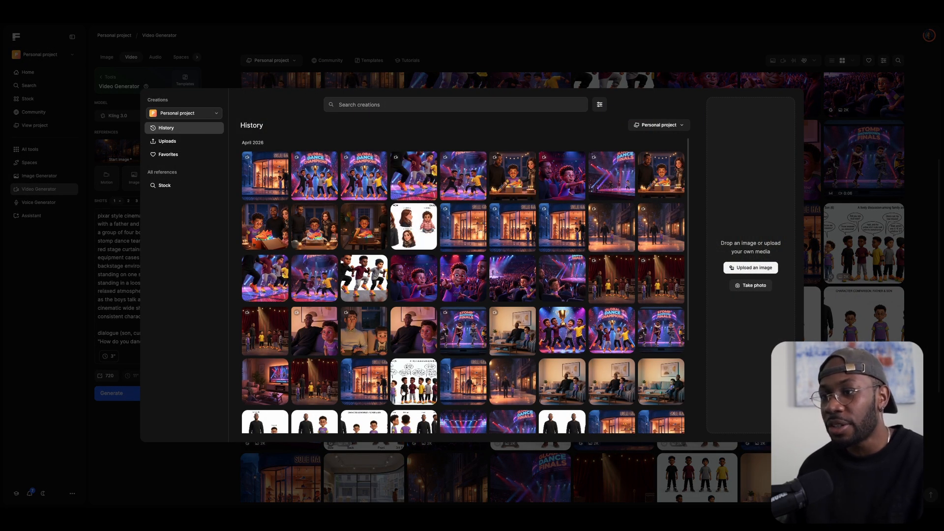
pyautogui.scroll(-3, 426, 337)
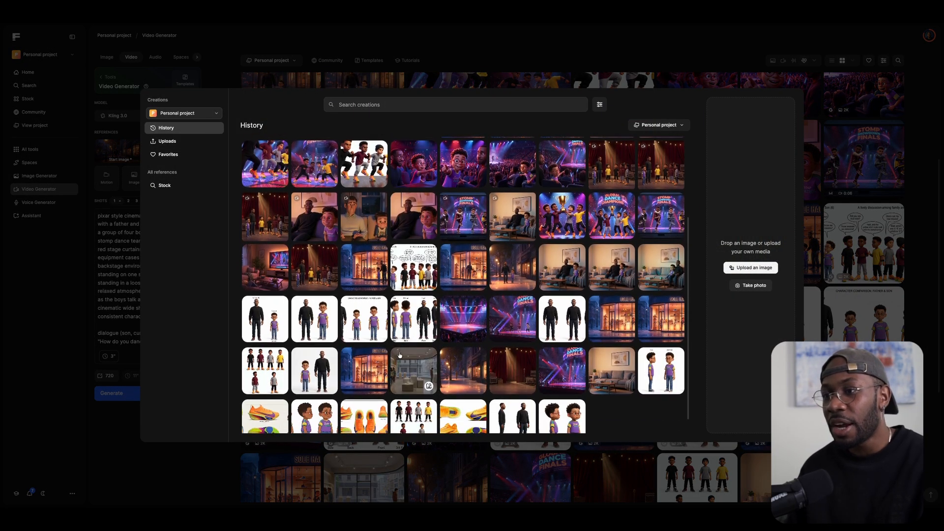
pyautogui.click(364, 318)
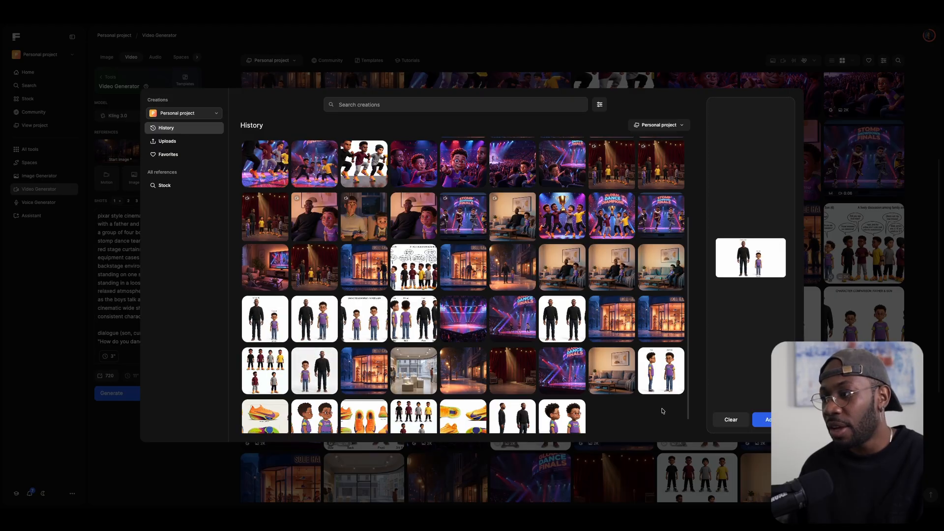
pyautogui.click(762, 419)
# Delete shot 2 and the other extra shots, leaving only shot 1.
pyautogui.tripleClick(136, 253)
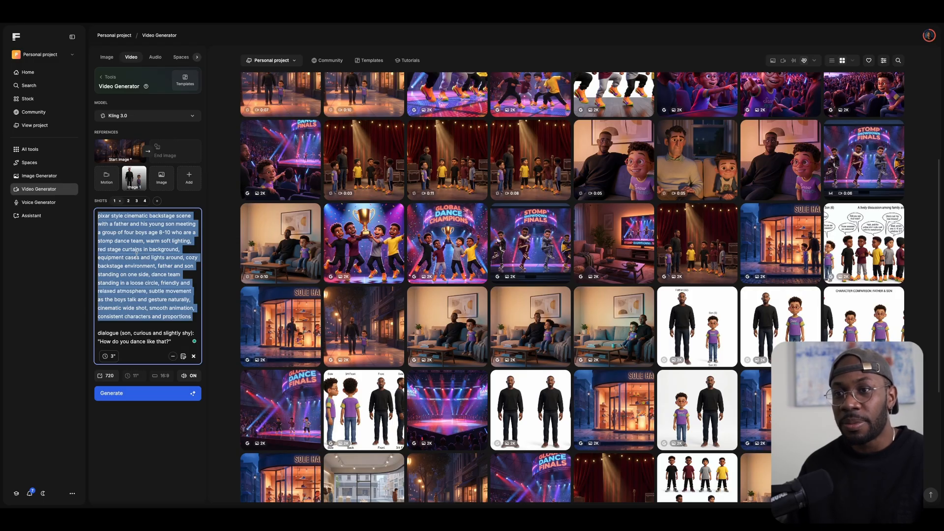
pyautogui.click(128, 202)
pyautogui.click(129, 202)
pyautogui.click(129, 202)
pyautogui.click(129, 202)
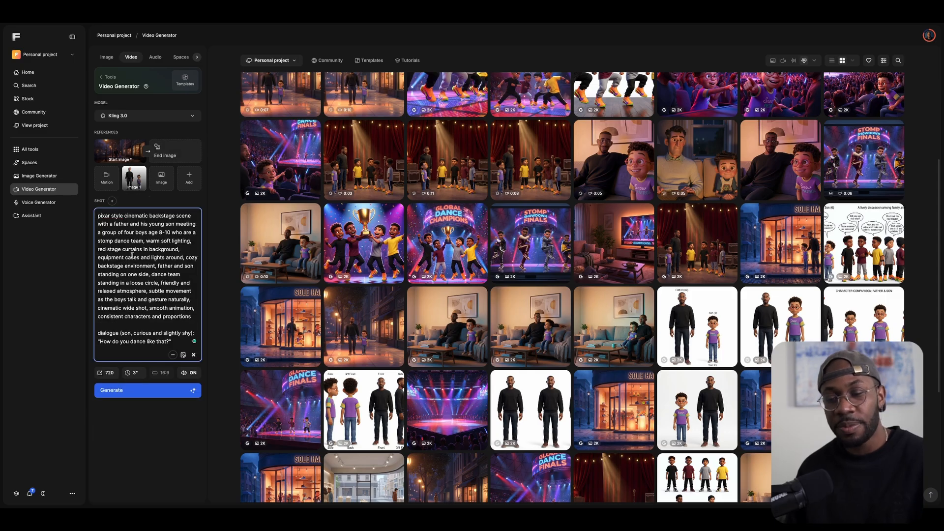
# Clear all of shot 1's prompt text, leaving it empty.
pyautogui.hotkey('ctrl', 'a')
pyautogui.press('BackSpace')
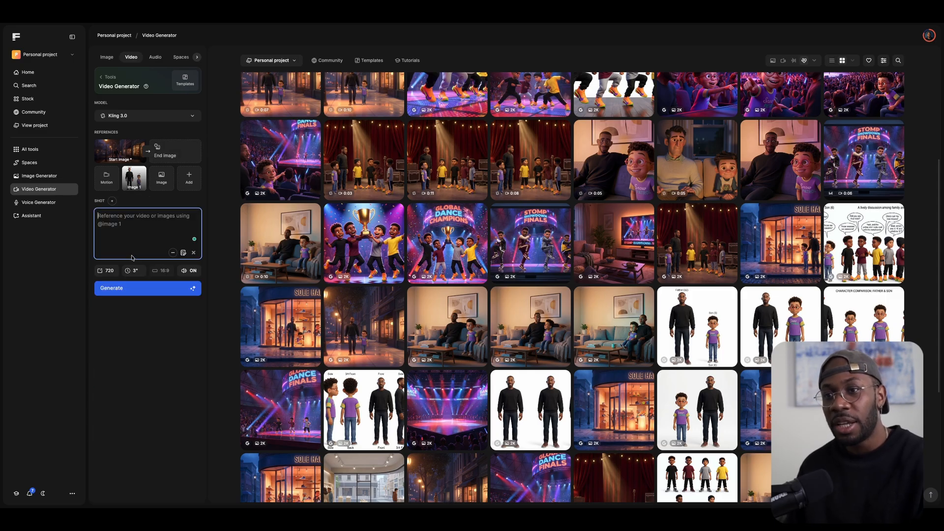
pyautogui.click(139, 359)
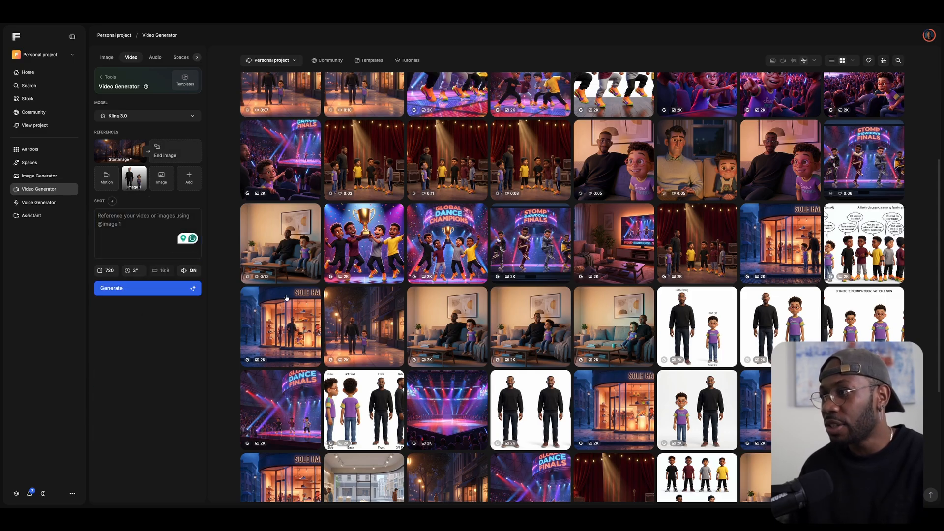
pyautogui.scroll(5, 435, 153)
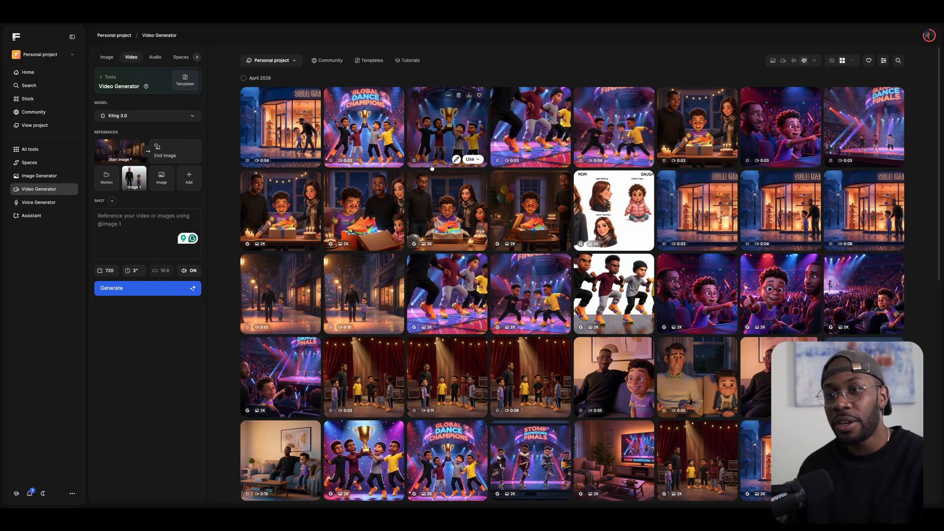
pyautogui.hotkey('ctrl', 'Left')
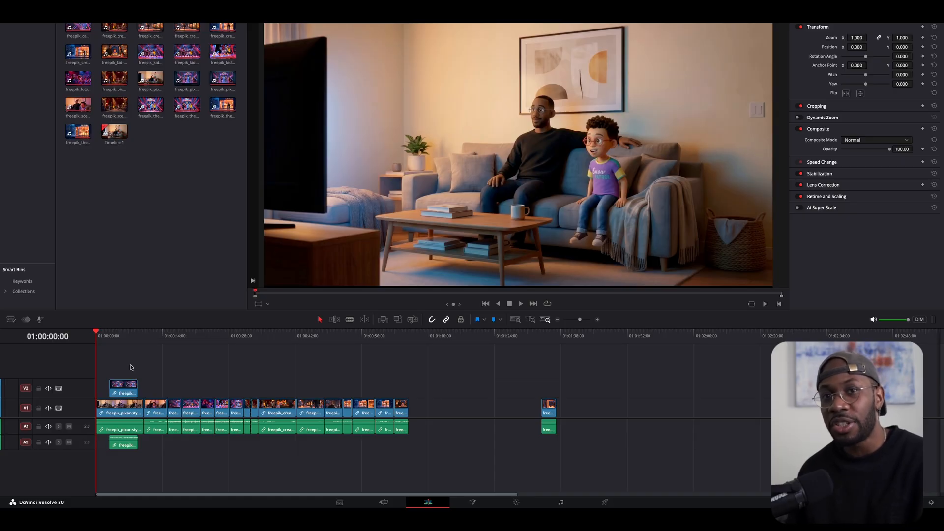
# Zoom the Resolve timeline in and out to read the Freepik clip names and scan along the edit.
pyautogui.click(597, 320)
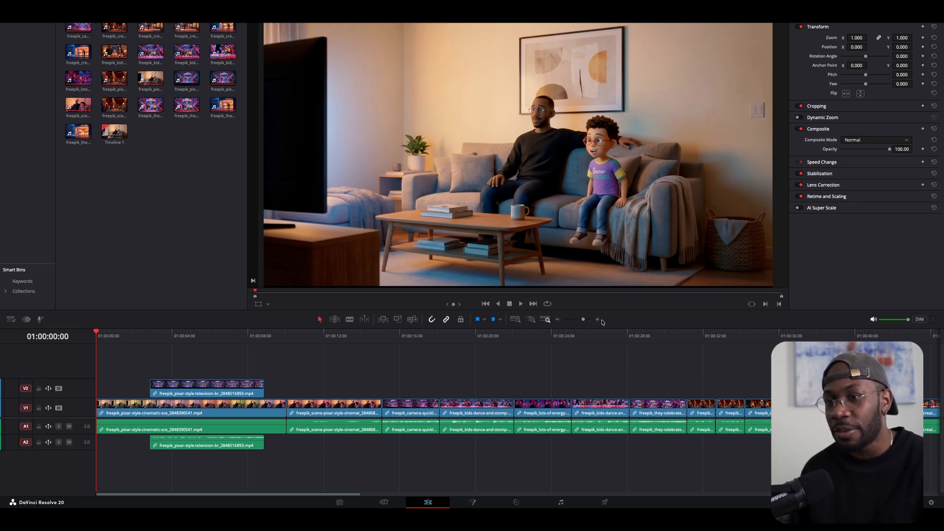
pyautogui.click(558, 320)
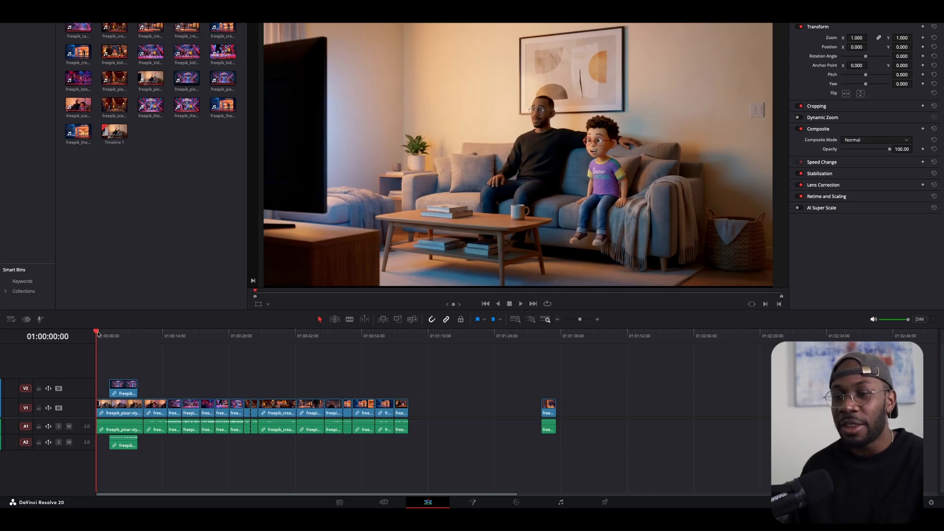
pyautogui.moveTo(98, 334)
pyautogui.mouseDown()
pyautogui.moveTo(120, 339)
pyautogui.moveTo(92, 341)
pyautogui.mouseUp()
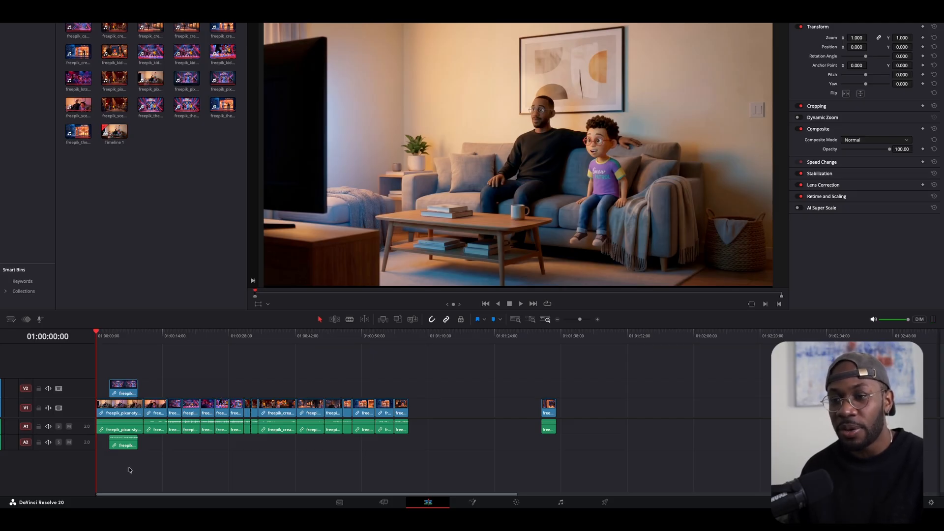
pyautogui.click(597, 320)
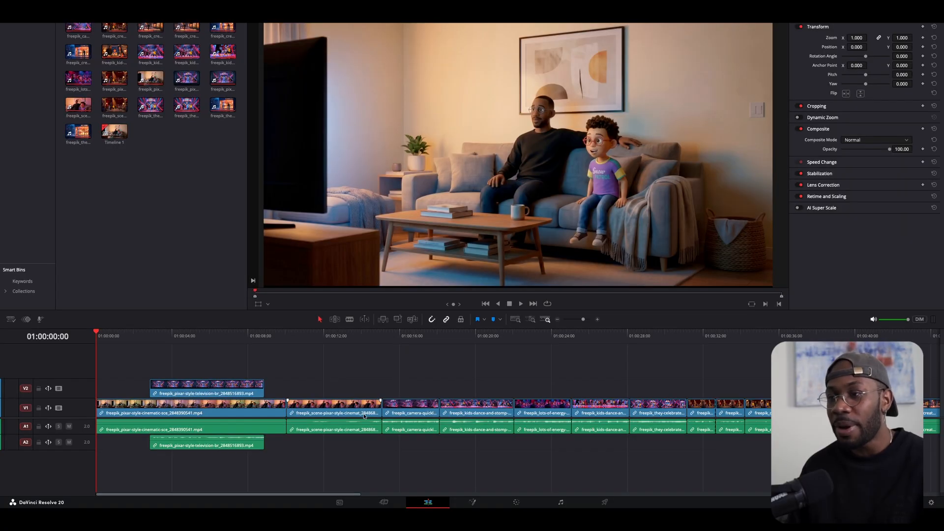